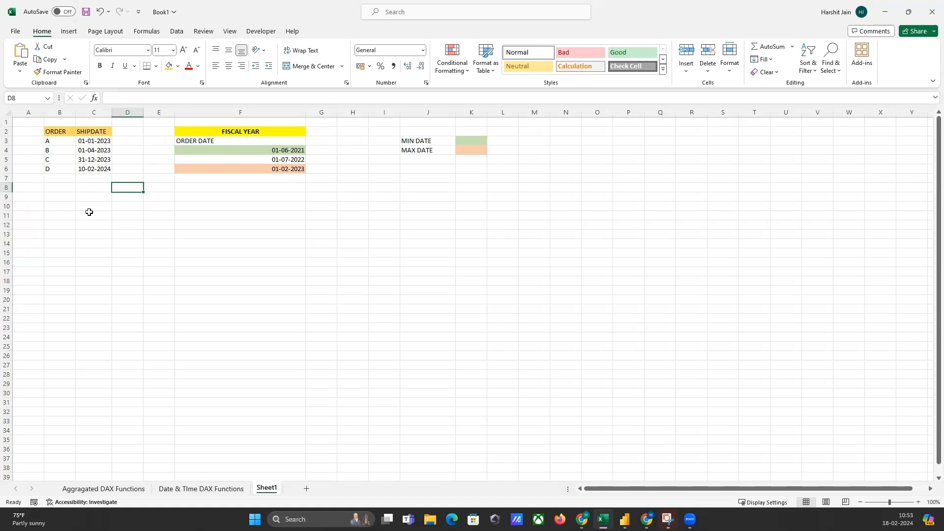
Switch to Power BI Desktop and create a calculated table named CALENDAR, starting its formula with the CALENDAR function.
key("alt+Tab")
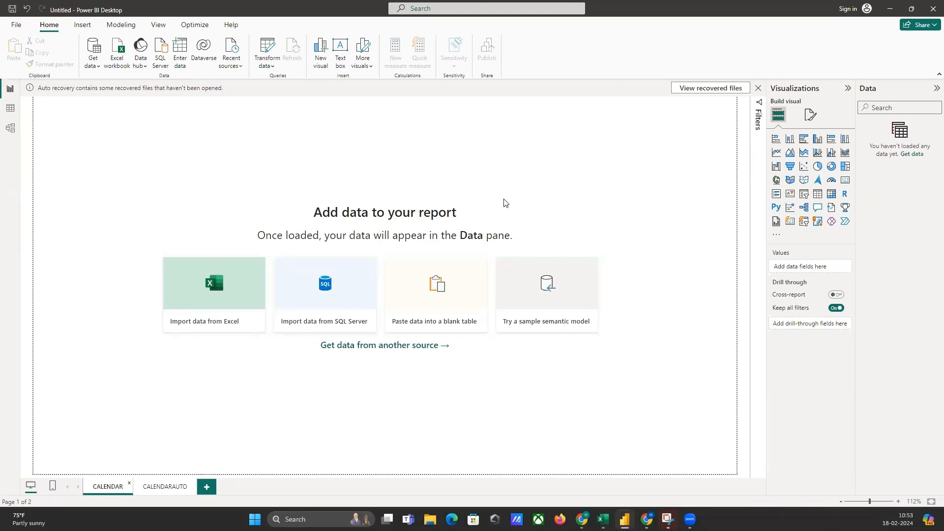
left_click(10, 111)
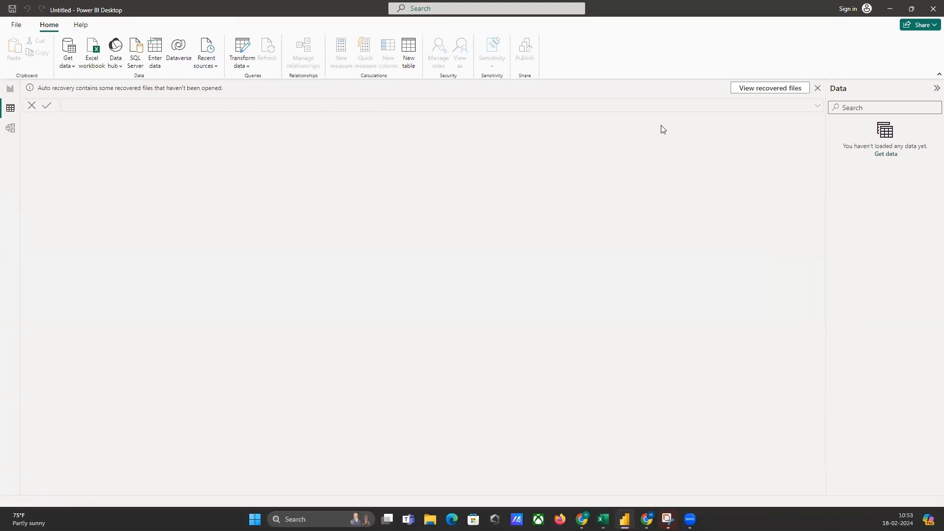
left_click(410, 60)
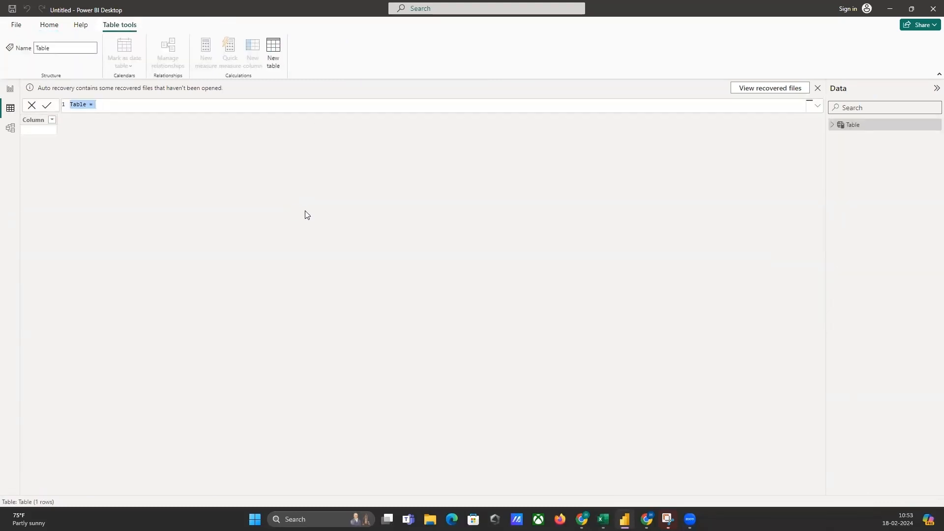
type("CALENDAR =")
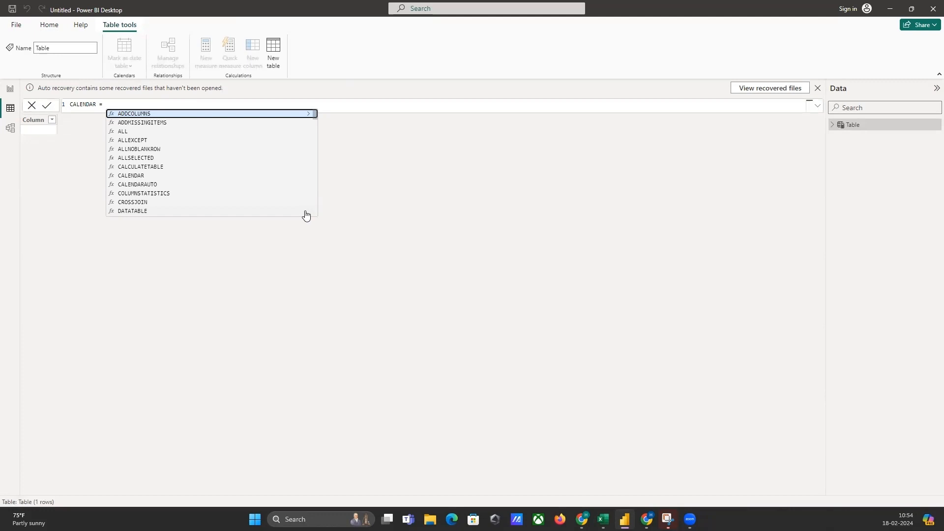
type("CALE")
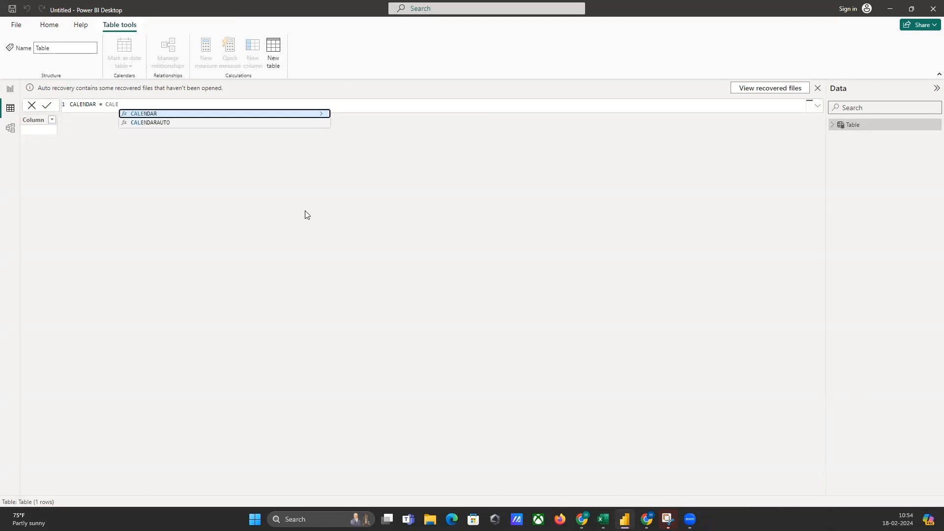
left_click(183, 117)
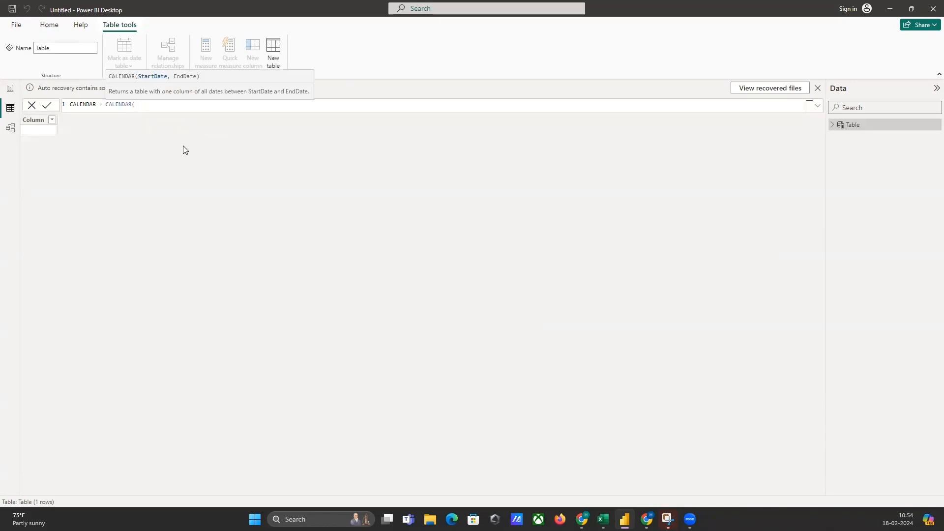
Enter DATE(2024,01,01) as the start date argument of the CALENDAR function.
type("DATE")
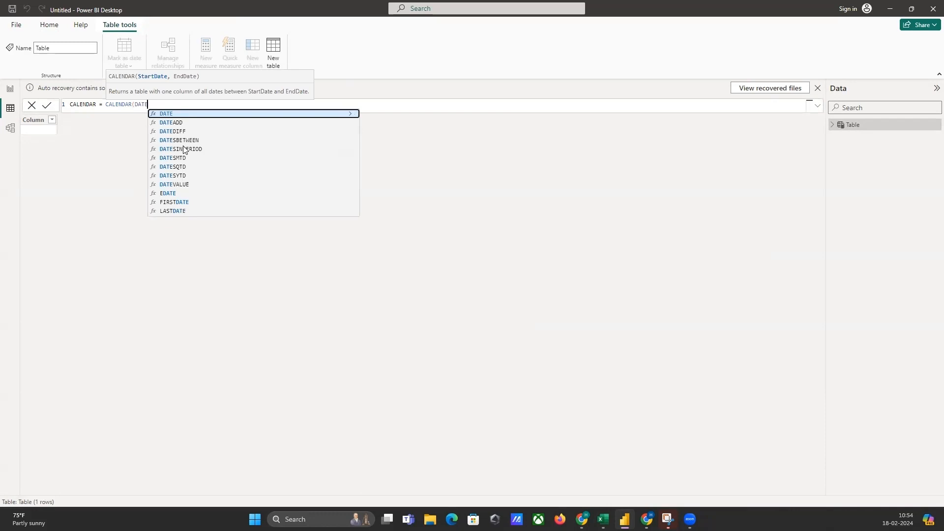
left_click(172, 114)
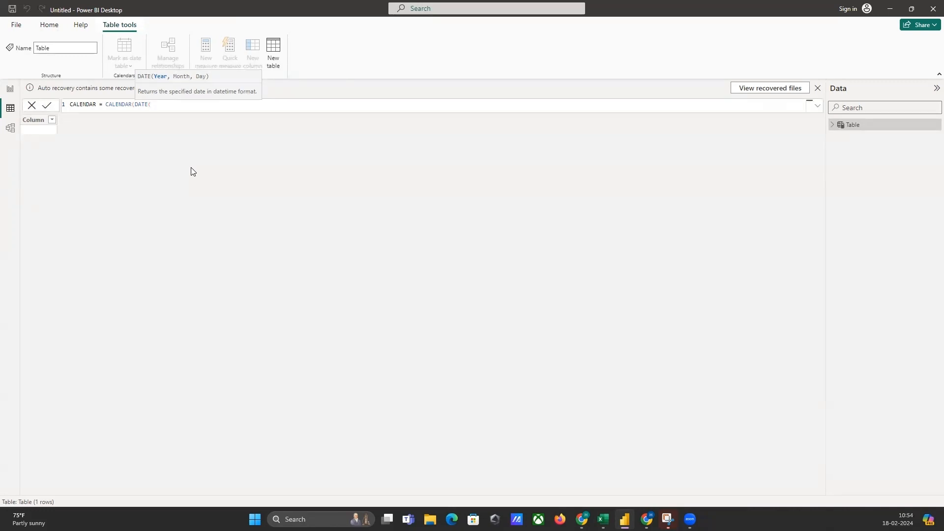
type("2024,01,01)")
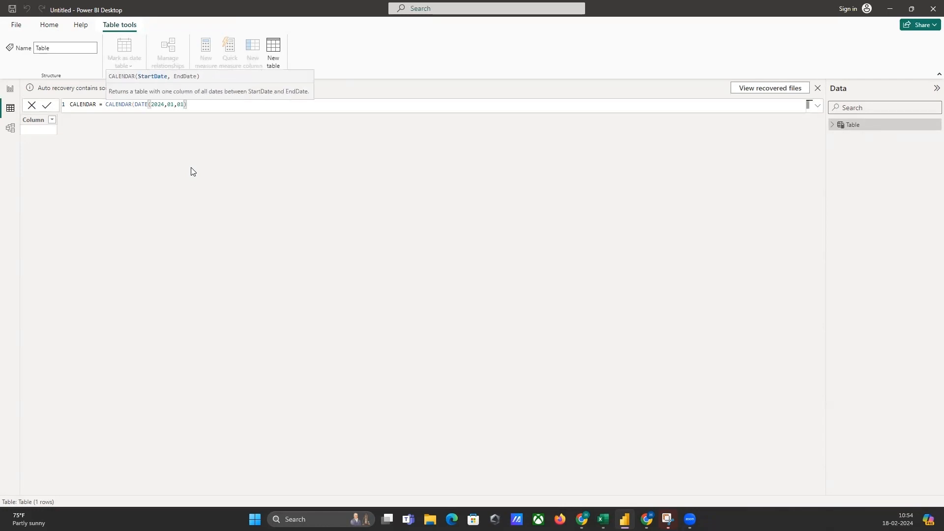
type(",DATE")
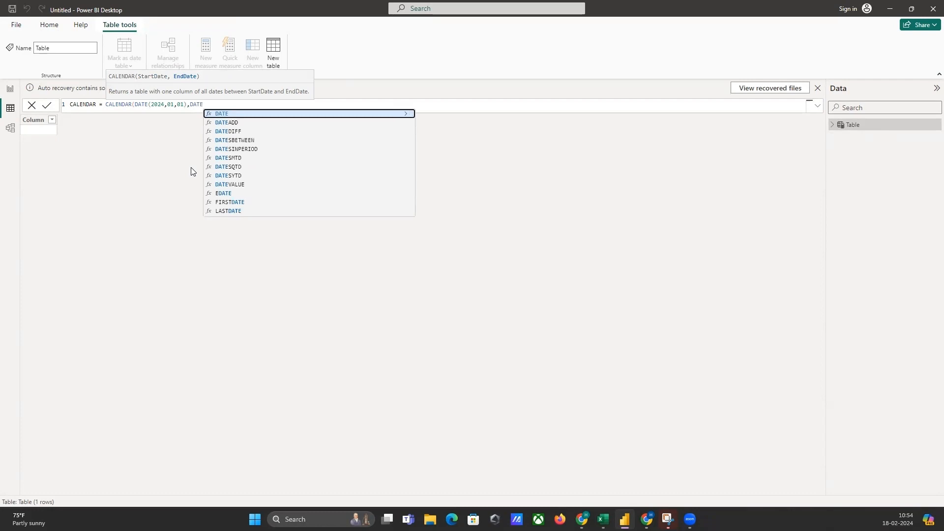
Add DATE(2025,12,31) as the end date argument, close the CALENDAR formula and commit it.
left_click(237, 112)
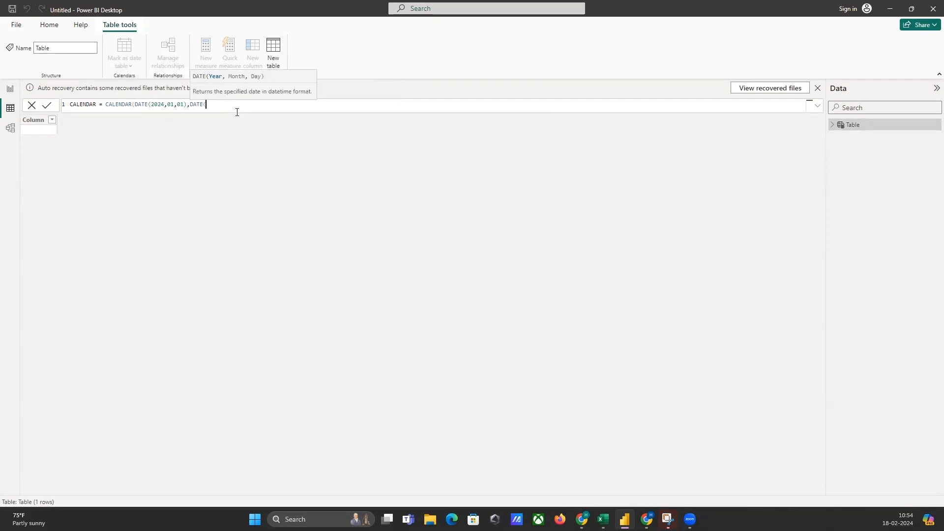
type("2025,12,31)")
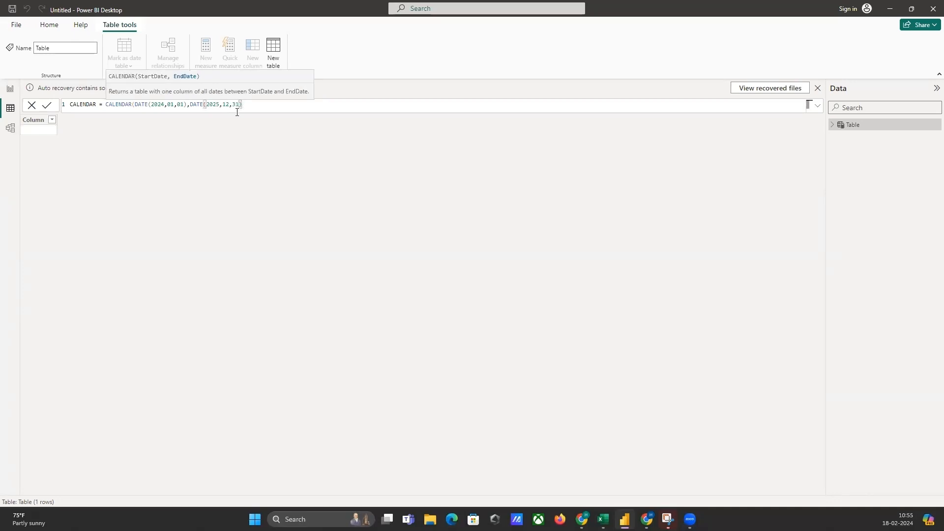
type(")")
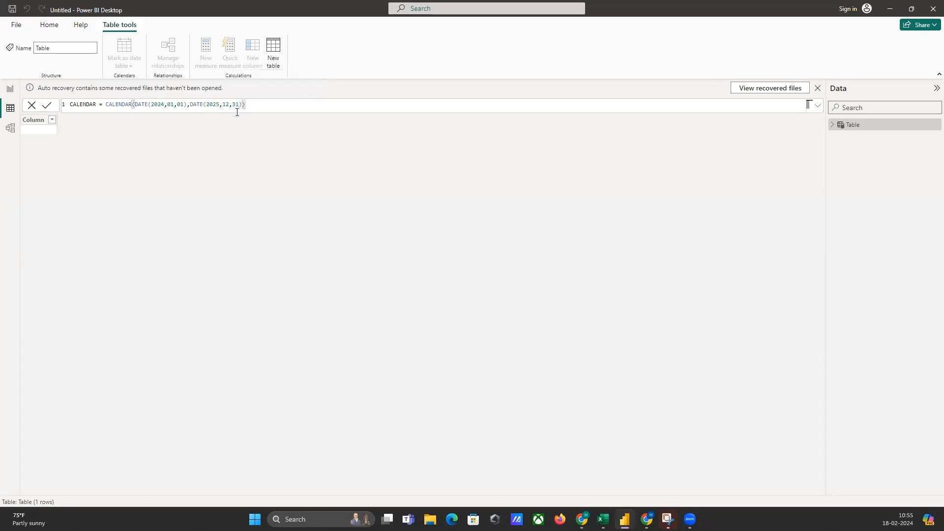
key("Return")
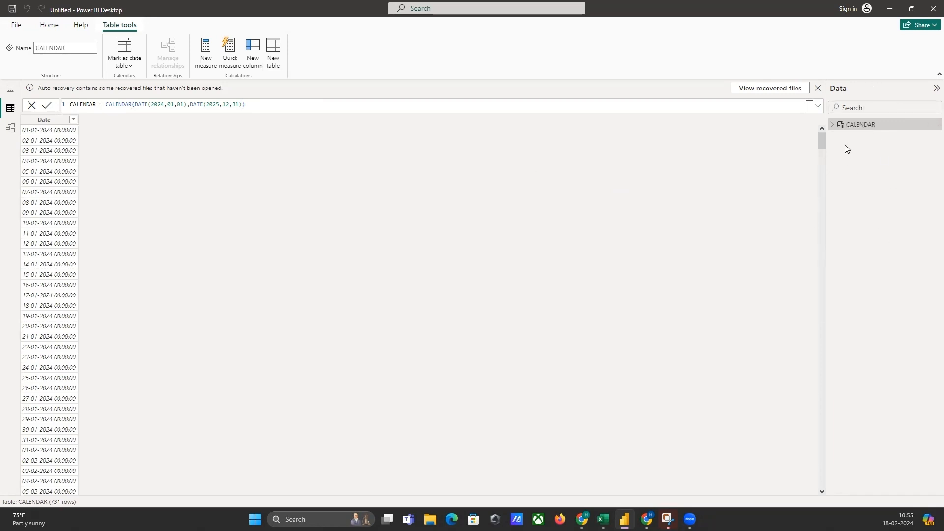
Format the CALENDAR table's Date column as 14-03-2001 (dd-mm-yyyy) and sort it in descending order.
left_click(835, 126)
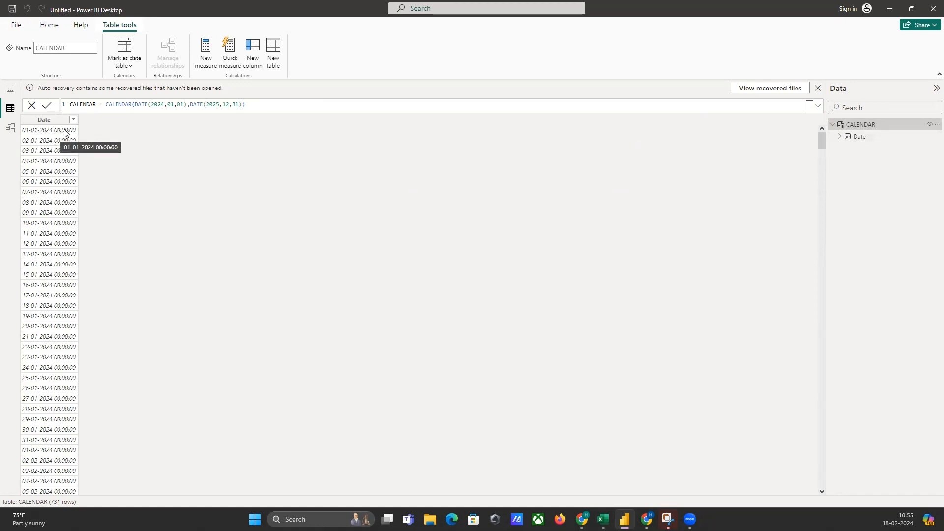
scroll(49, 148, "down", 15)
scroll(52, 168, "up", 15)
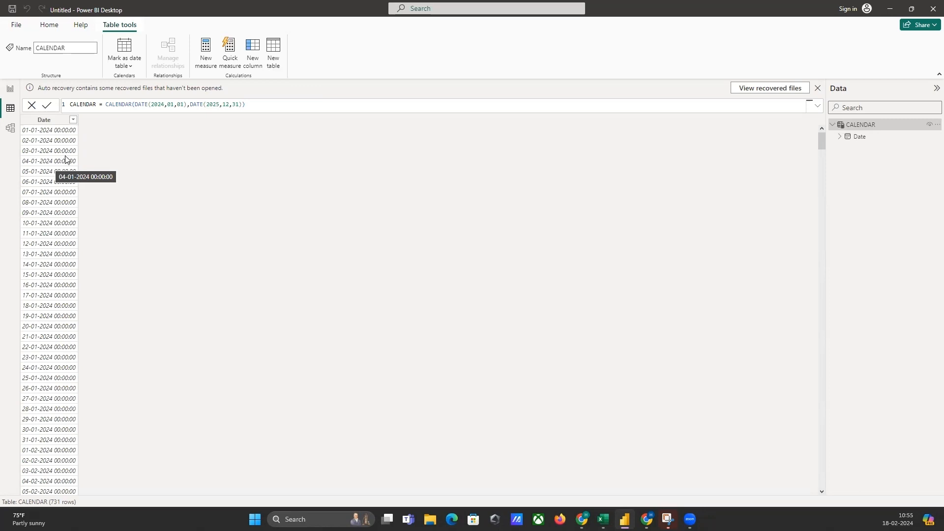
left_click(54, 123)
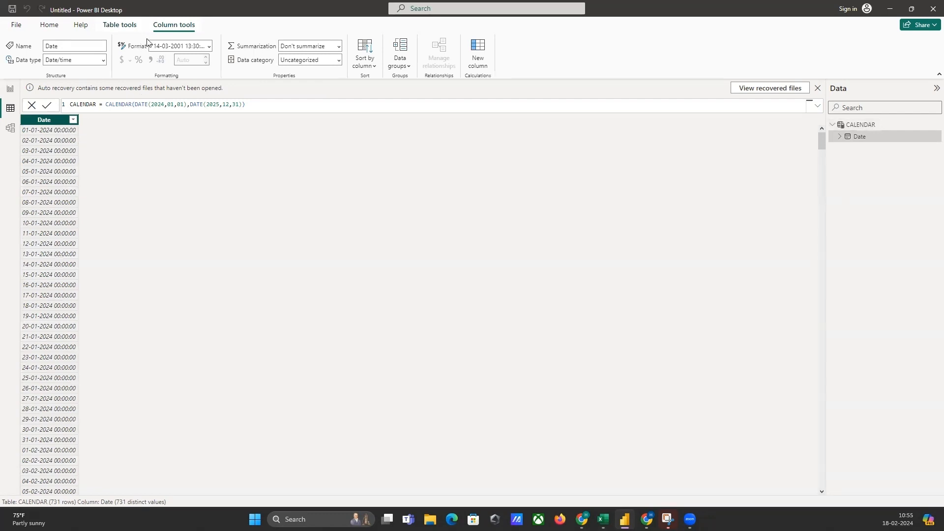
left_click(209, 46)
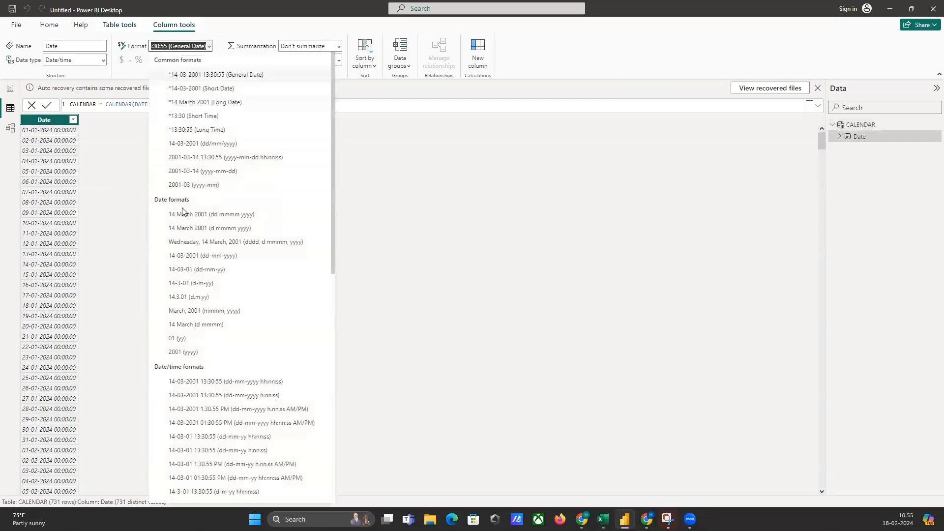
left_click(194, 256)
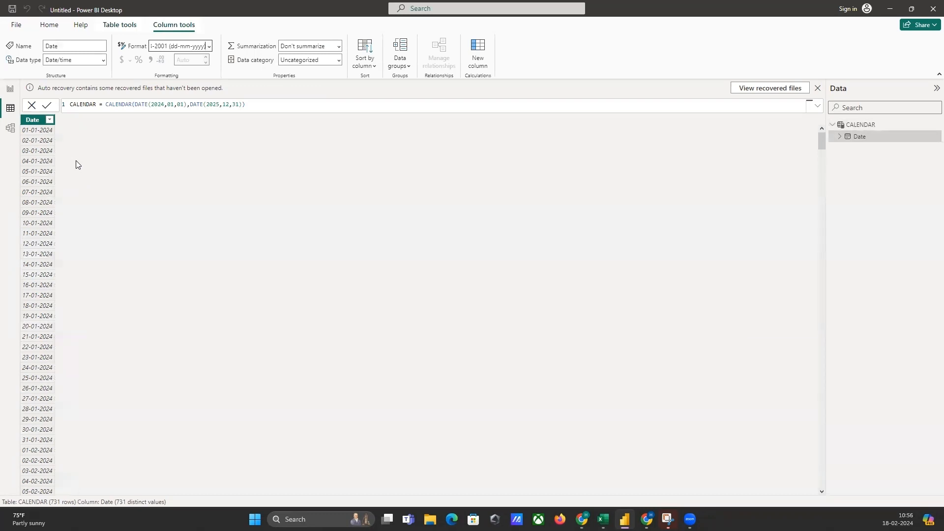
left_click(50, 119)
left_click(69, 144)
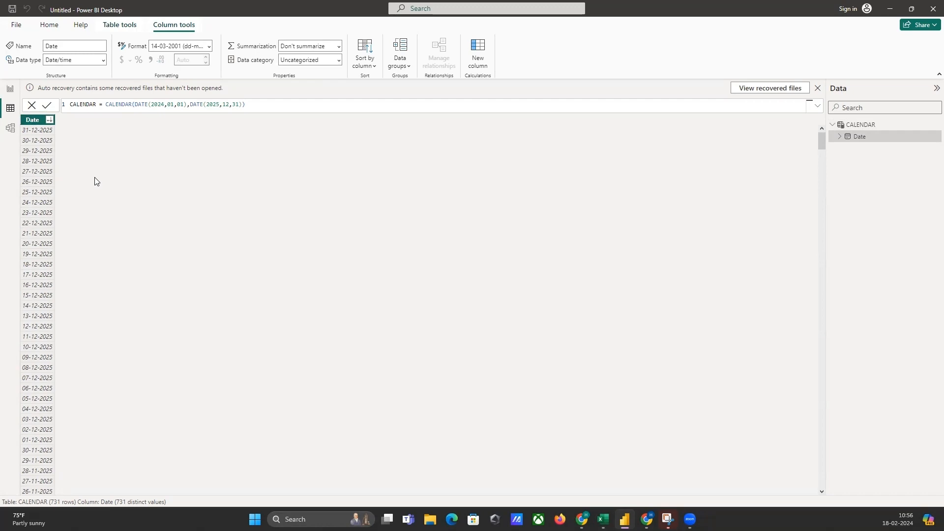
Switch to the Power BI DAX Date Function slides and advance to the CALENDARAUTO syntax slide.
key("alt+Tab")
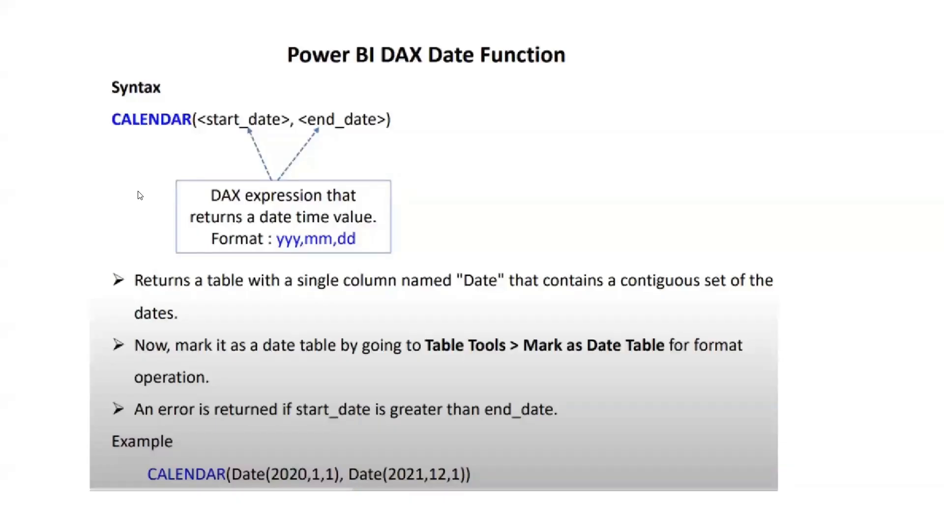
left_click(139, 195)
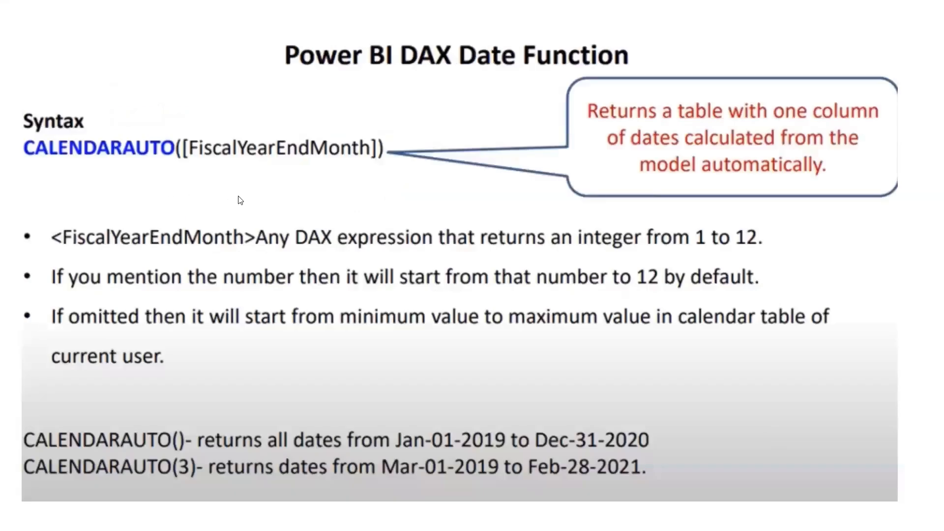
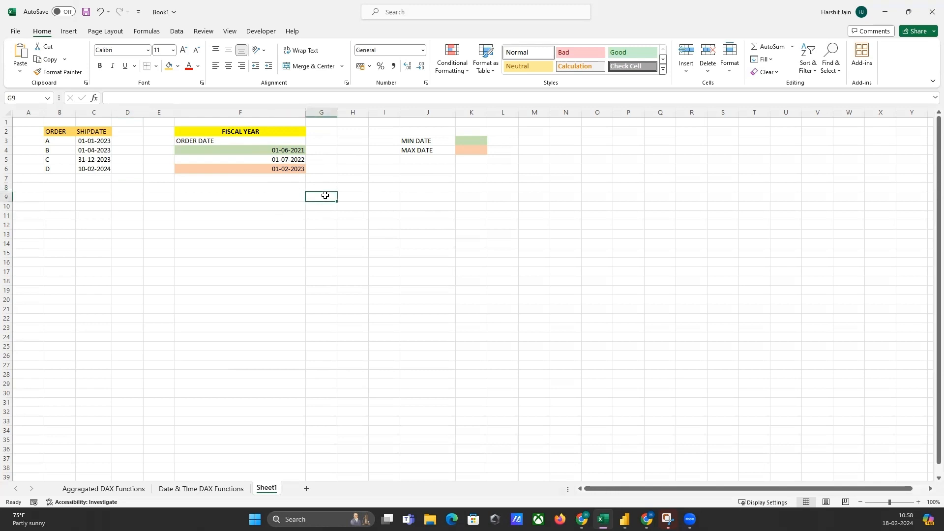
Enter the label CALENDARAUTO() in cell G9 below the fiscal year order dates.
type("CAL")
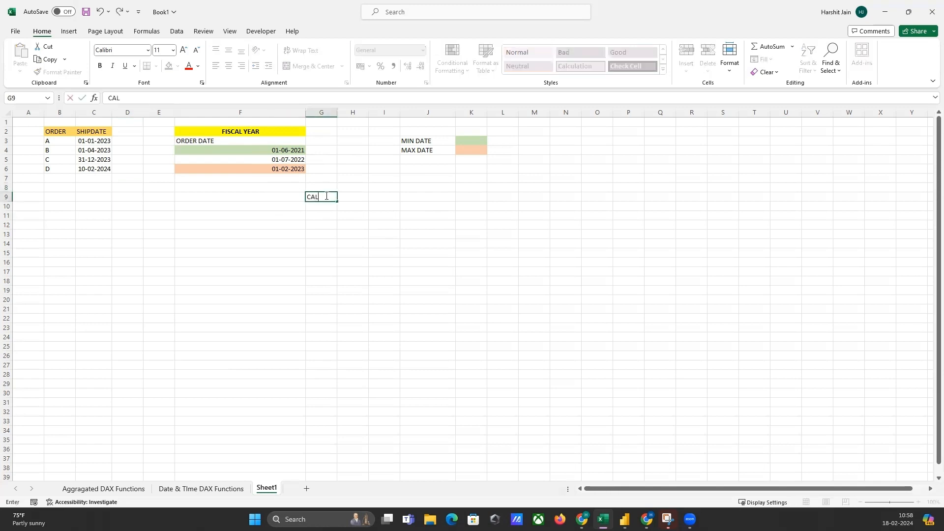
type("ENDARAUTO()")
left_click(333, 215)
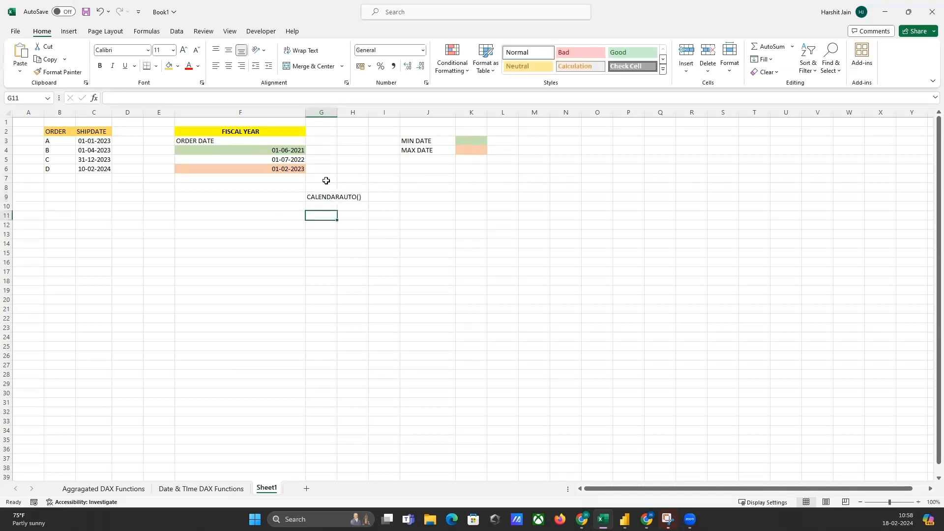
Enter the first calendar-year range for CALENDARAUTO() with 01-01-2021 in cell J9 and 31-12-2021 in cell K9.
left_click(256, 150)
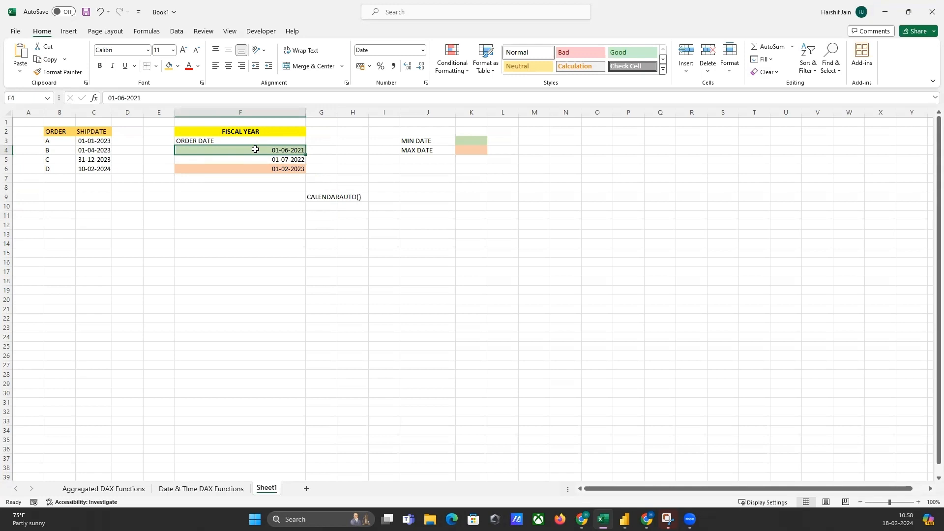
left_click(413, 197)
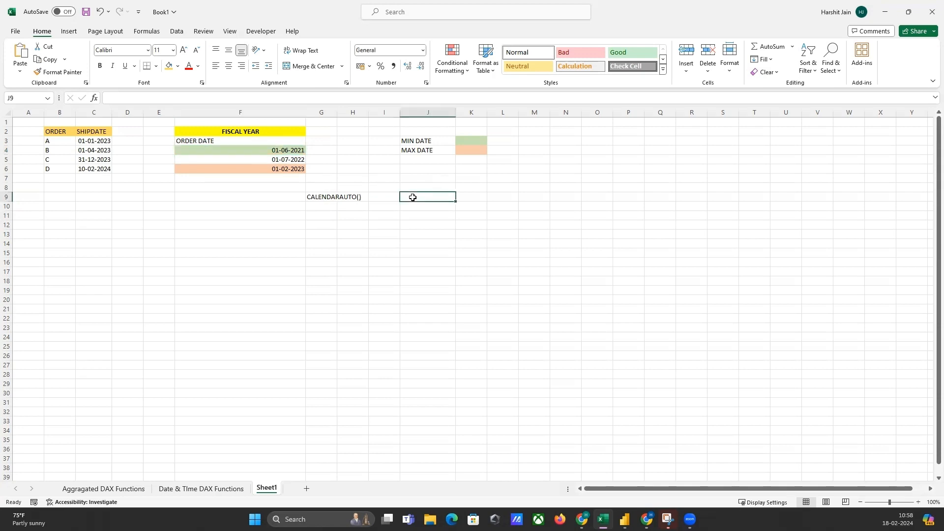
type("1")
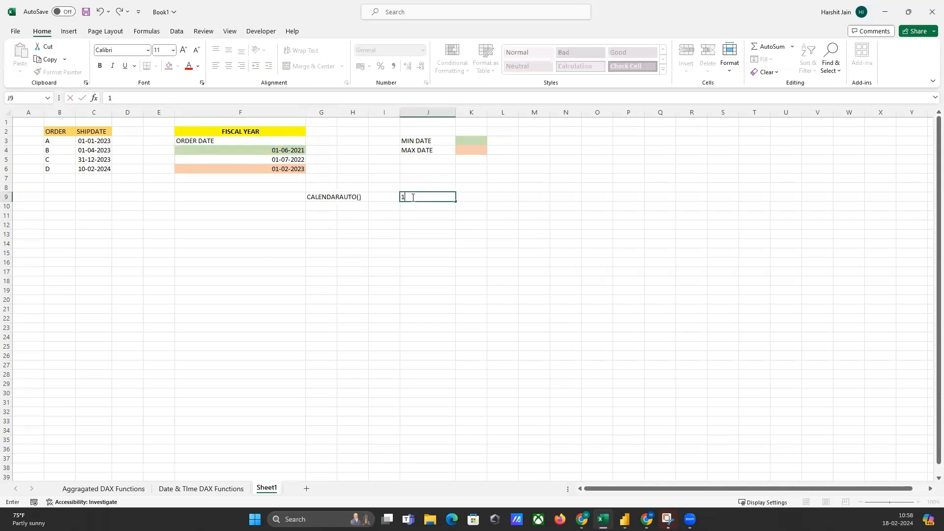
type("-1-202")
key("BackSpace")
key("Tab")
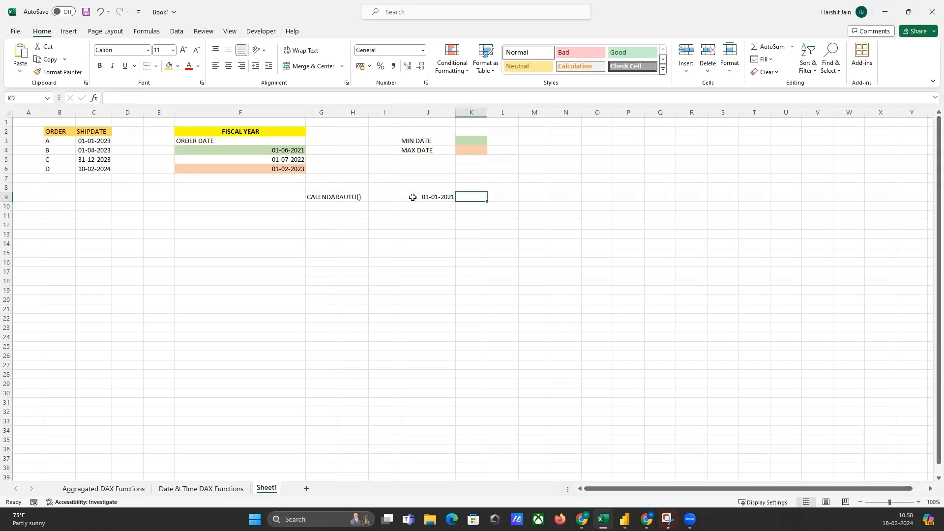
type("31-12")
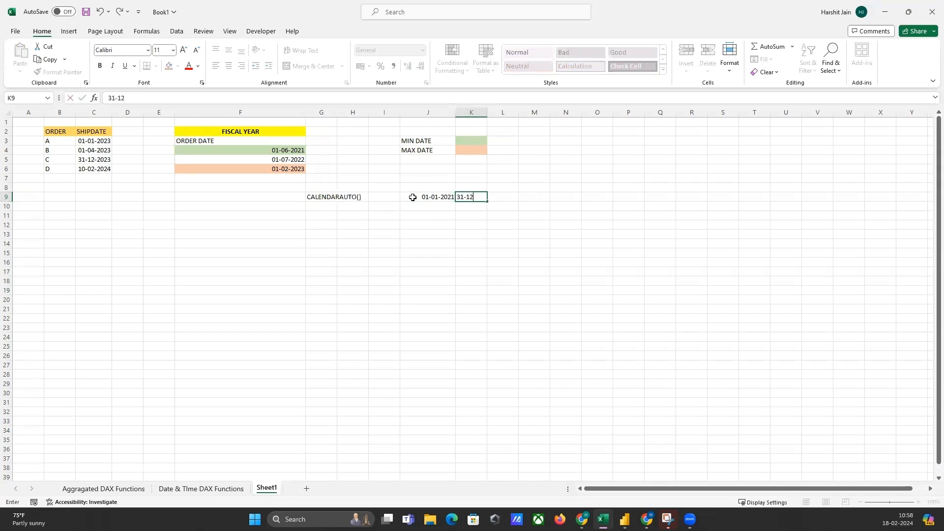
type("-2021")
key("Return")
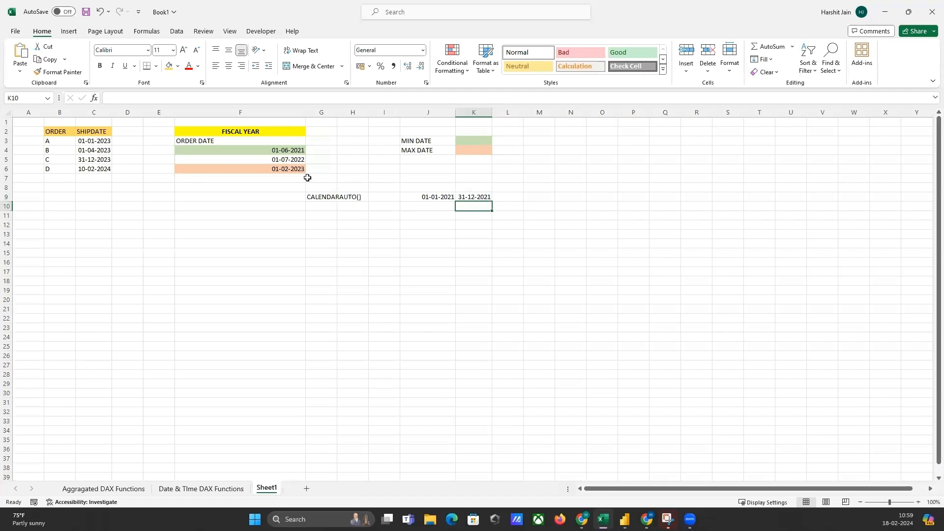
Add the second date range in row 10, with 01-01-2022 in cell J10 and 31-12-2023 in cell K10.
left_click(274, 159)
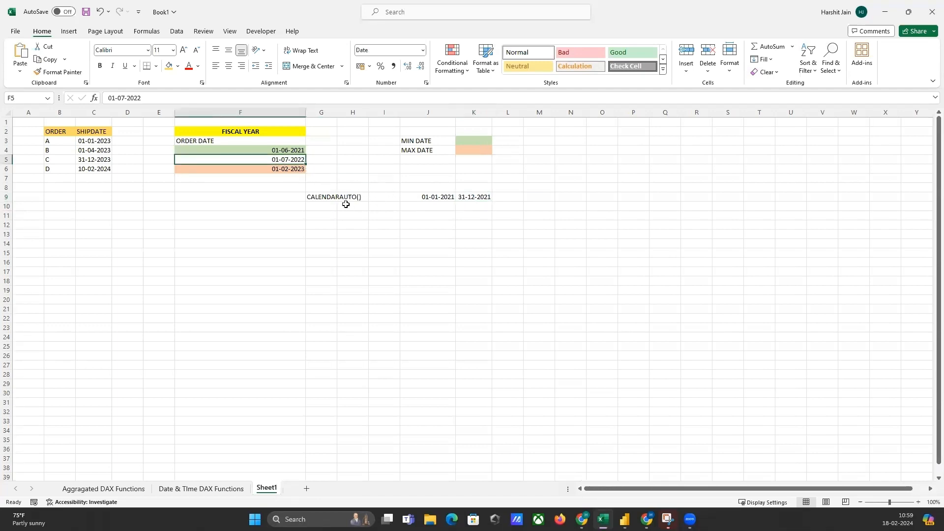
left_click(433, 206)
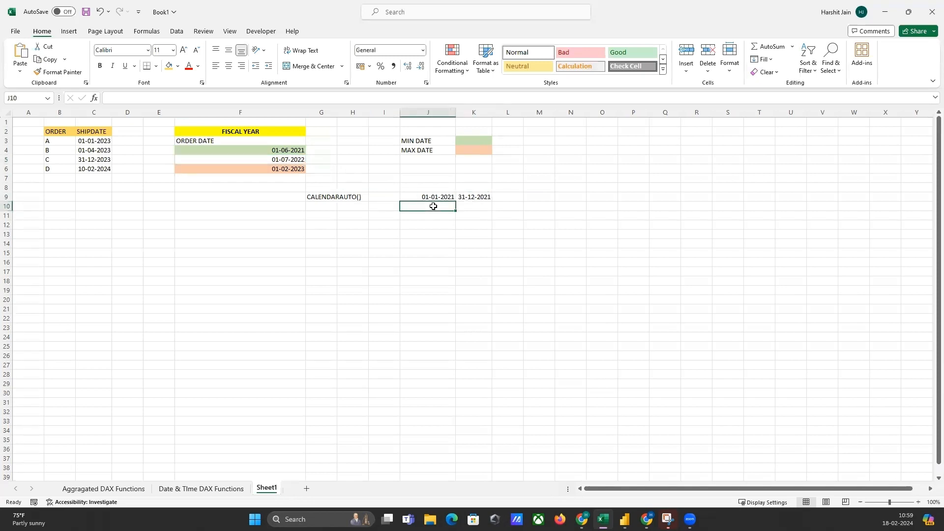
type("0")
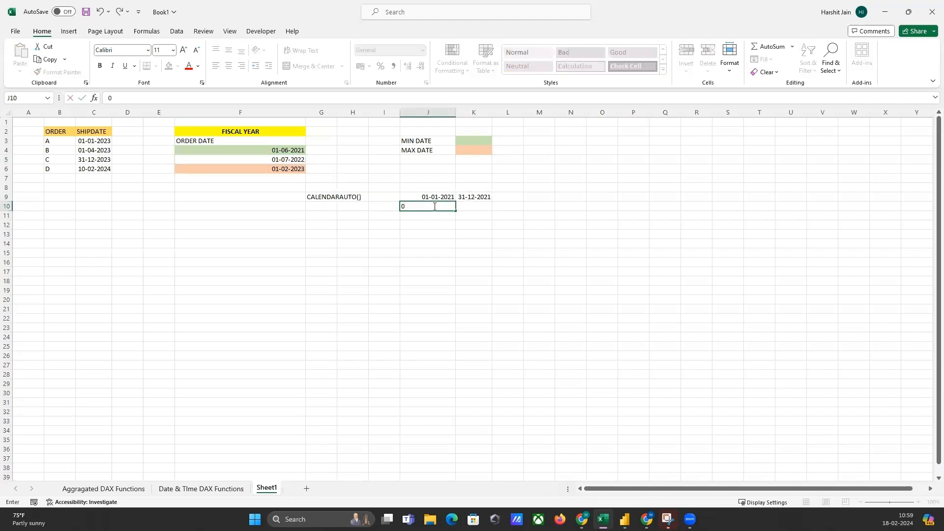
type("1=")
key("BackSpace")
type("0")
key("BackSpace")
type("-01-2022")
key("Tab")
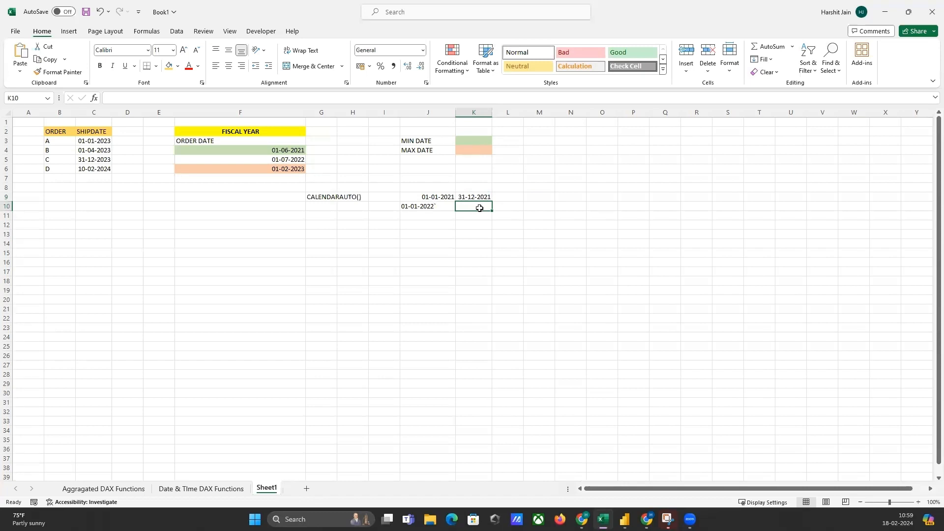
type("31-12")
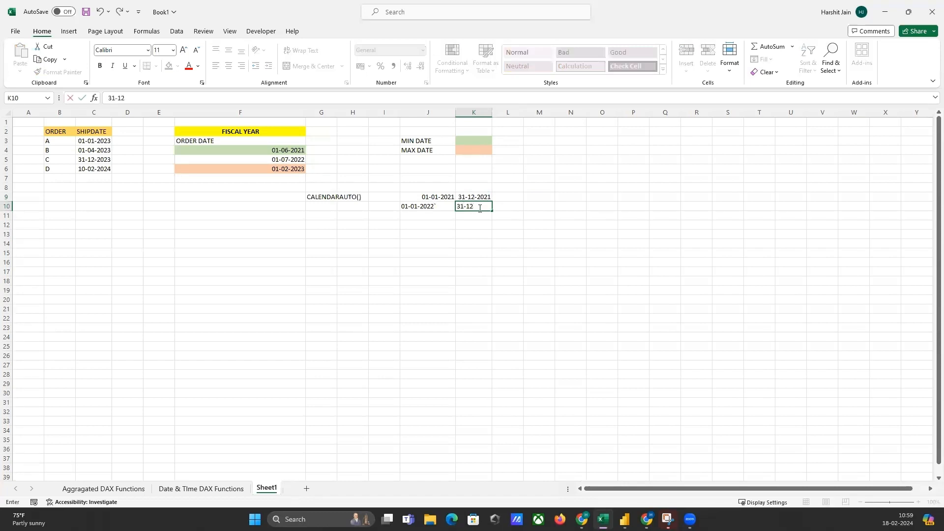
type("-2023")
key("Return")
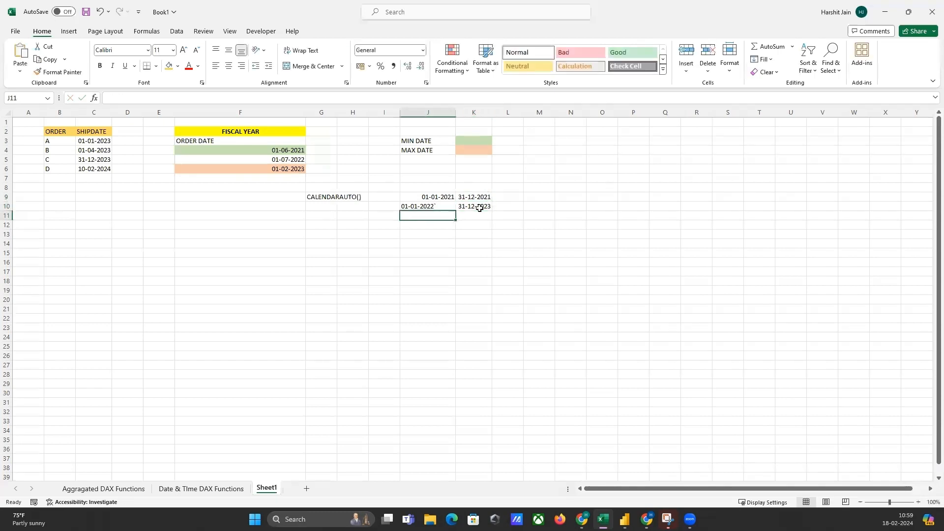
Remove the stray trailing character from cell J10 so the entry reads 01-01-2022.
left_click(451, 206)
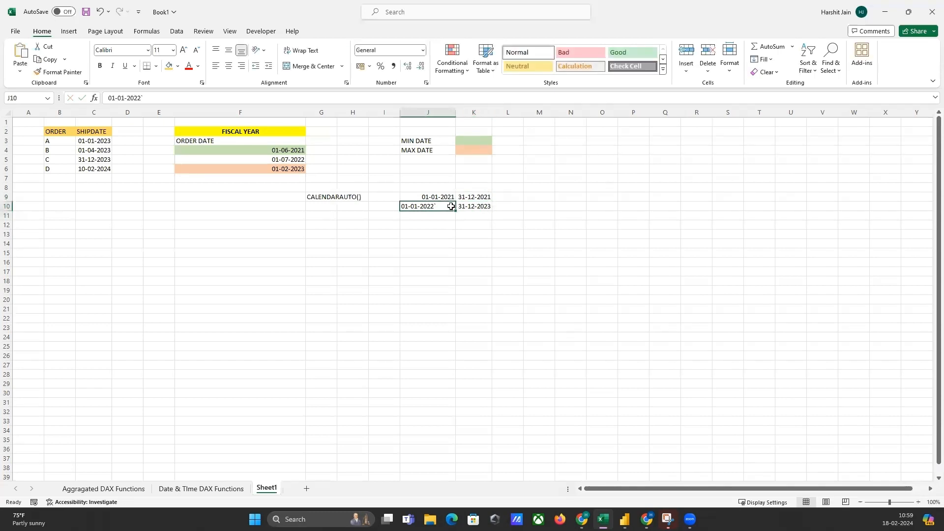
key("F2")
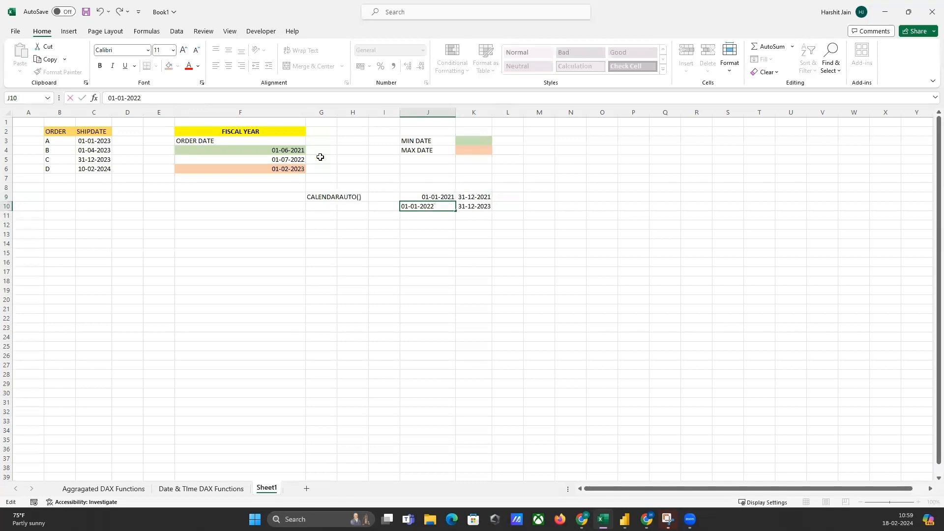
key("Return")
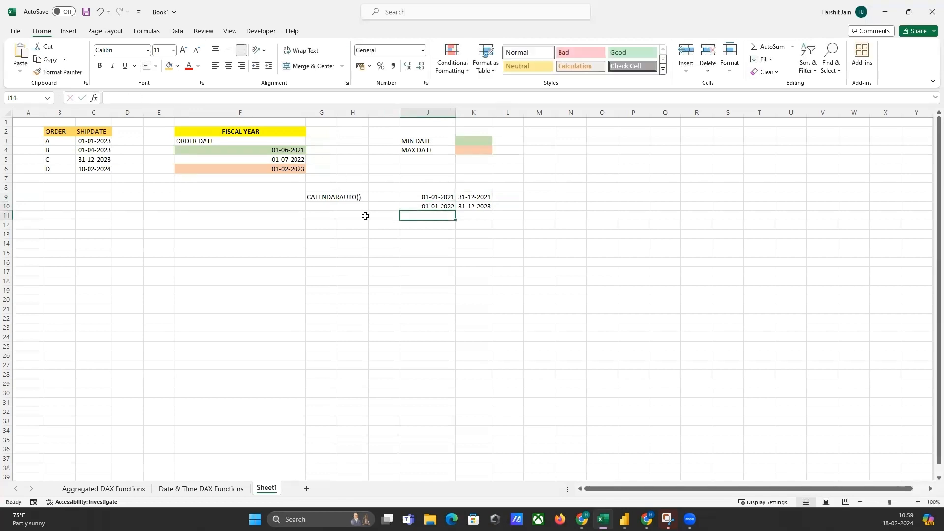
Start the third range's start date in cell J11 with the partial entry 1-1-202.
left_click(261, 172)
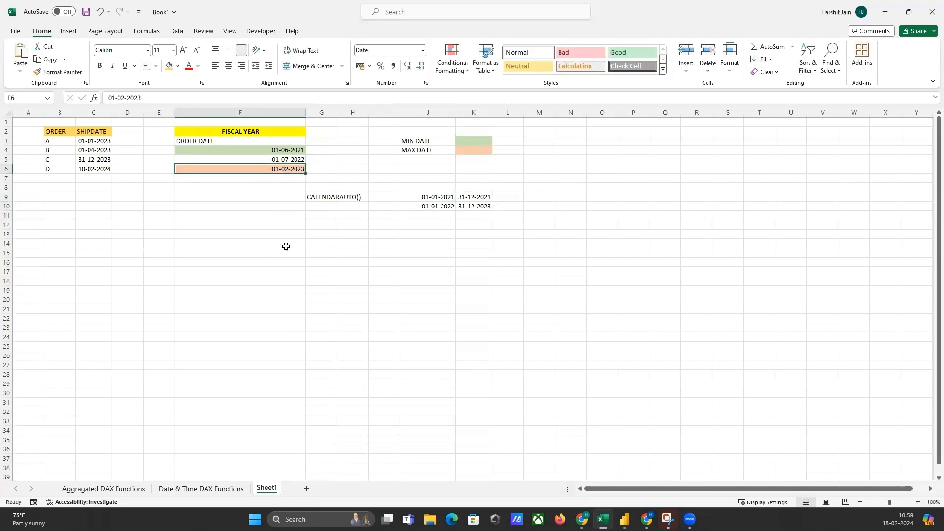
left_click(429, 216)
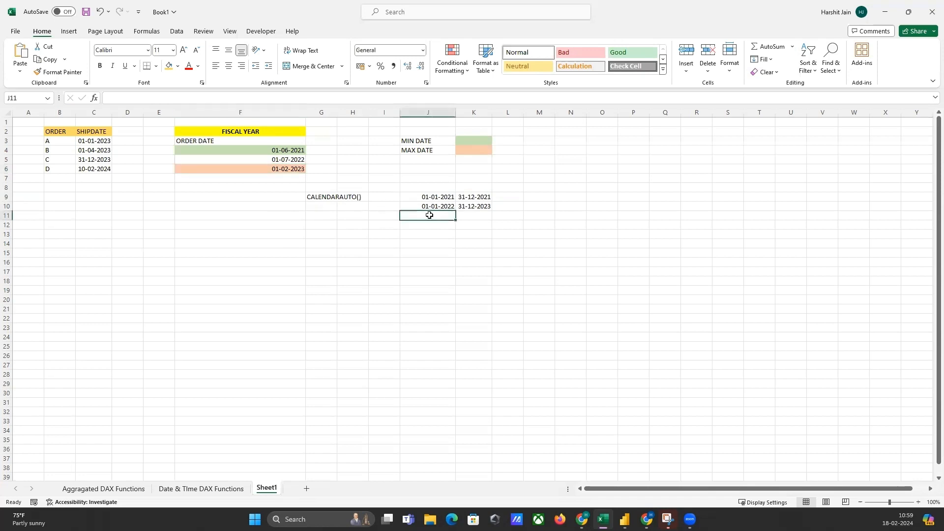
type("1-")
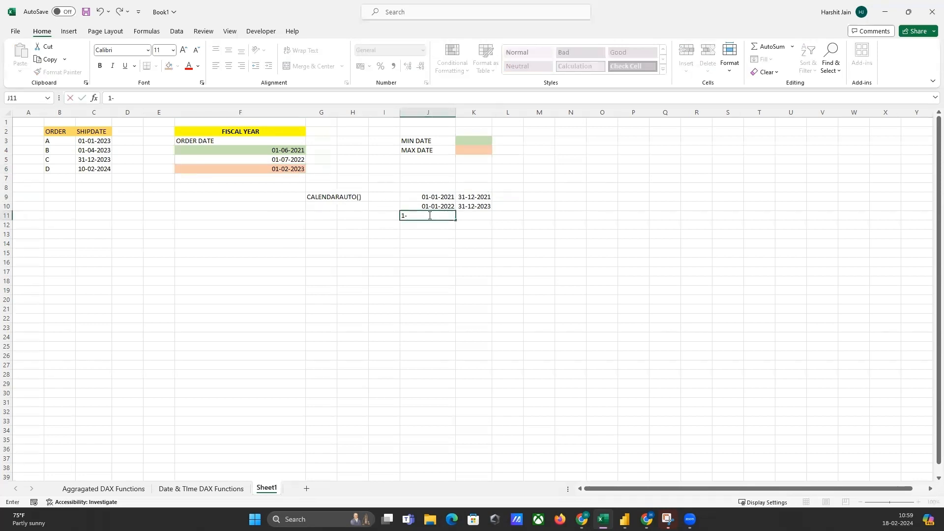
type("1-202")
Correct the second range's end date in cell K10 to 31-12-2022.
left_click(479, 206)
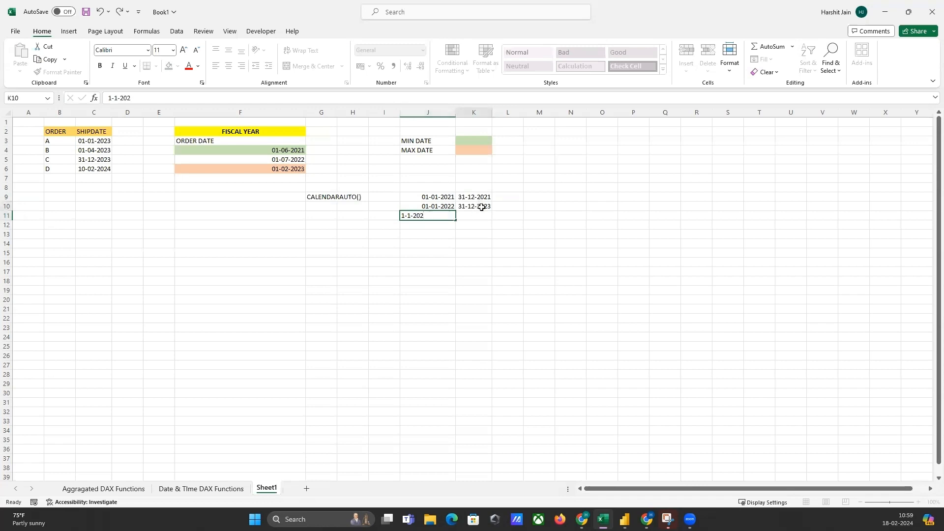
left_click(196, 99)
key("BackSpace")
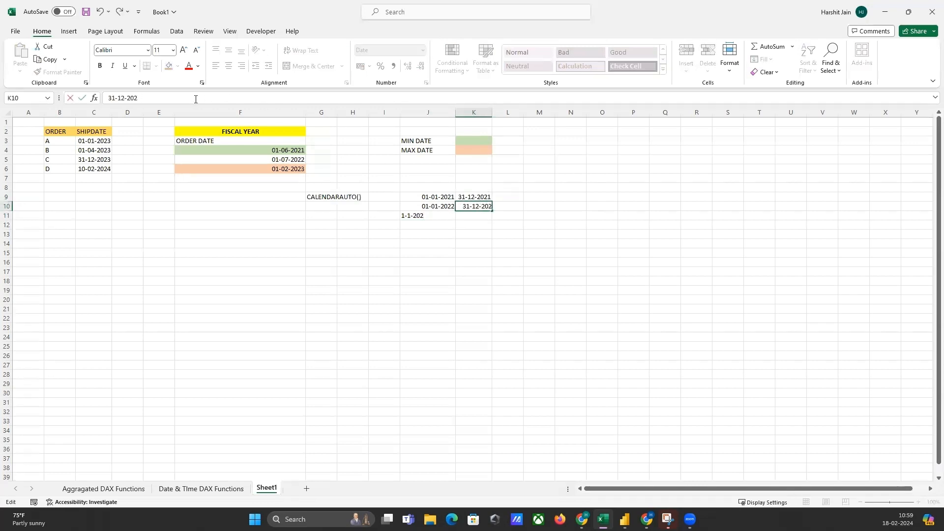
type("2")
key("Return")
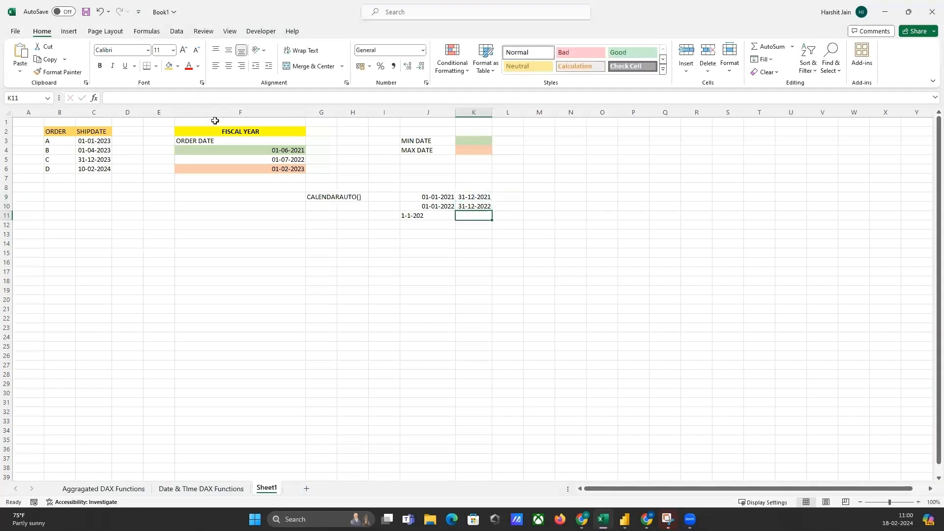
Complete the start date in cell J11 as 1-1-2023 and enter 31-12-2023 as the end date in cell K11.
left_click(443, 217)
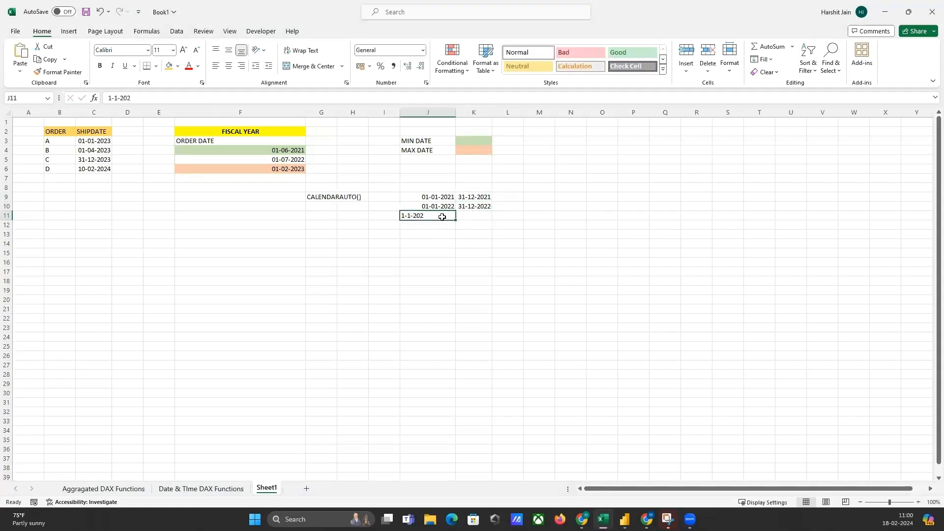
left_click(141, 97)
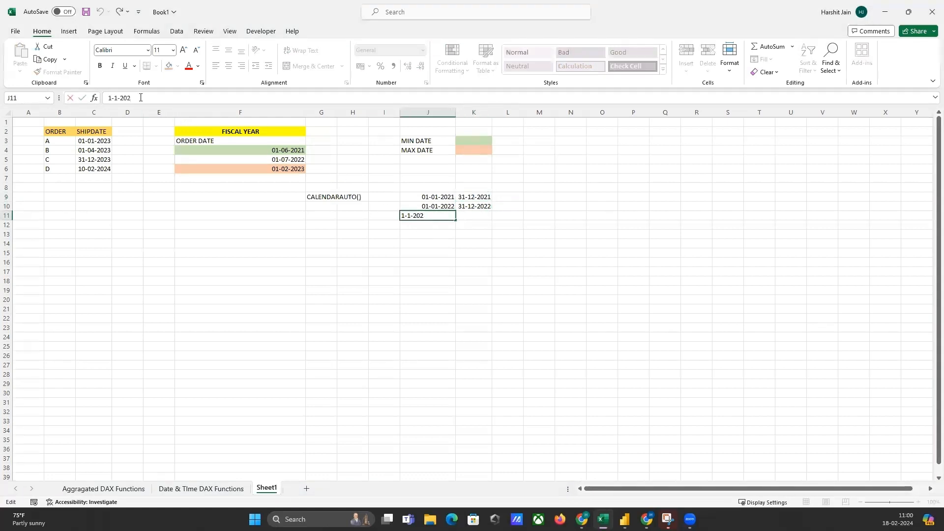
type("3")
left_click(474, 219)
type("31-")
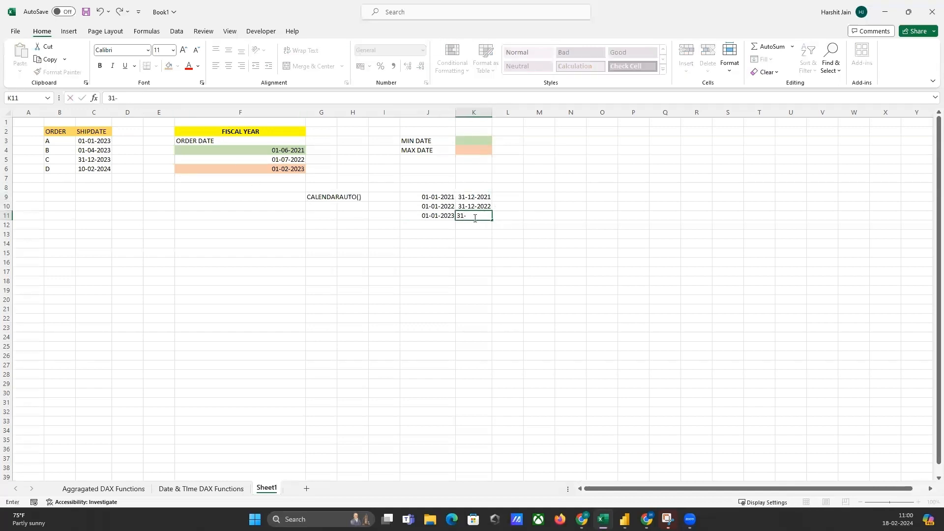
type("12-2023")
key("Return")
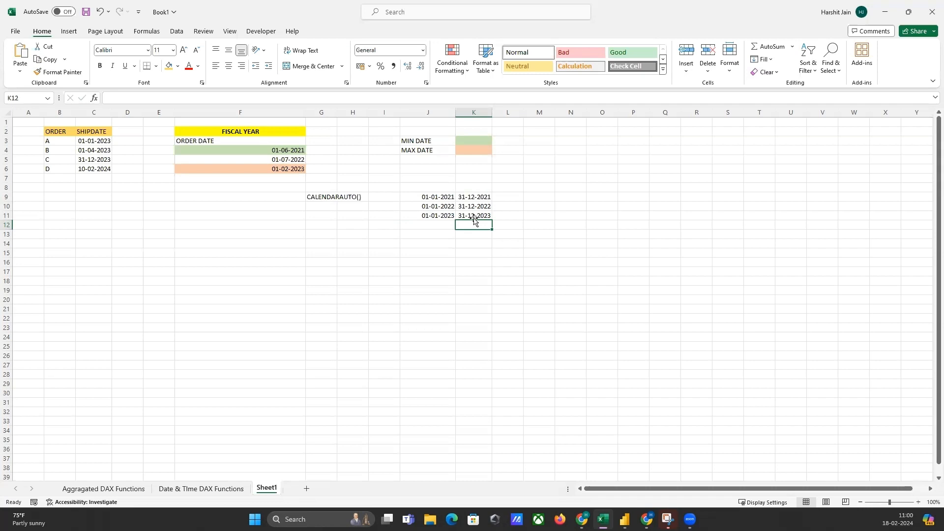
Enter the label CALENDARAUTO(3) in cell G13 as the fiscal year example.
left_click(332, 237)
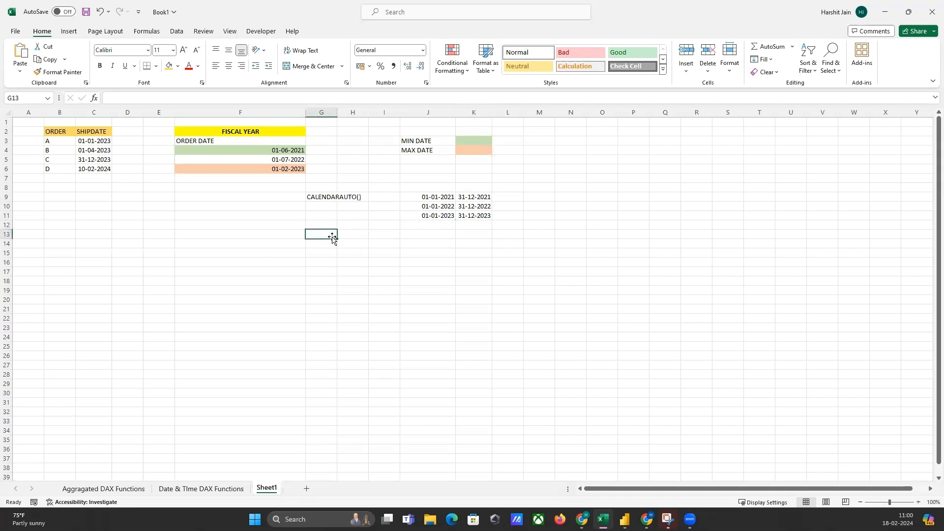
type("CALE")
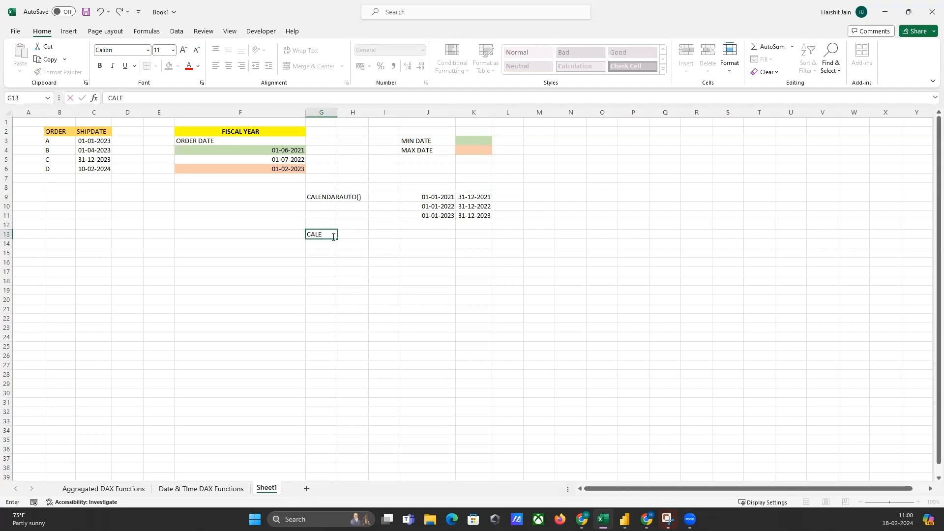
type("NDARAUTO(")
type("3)")
key("Return")
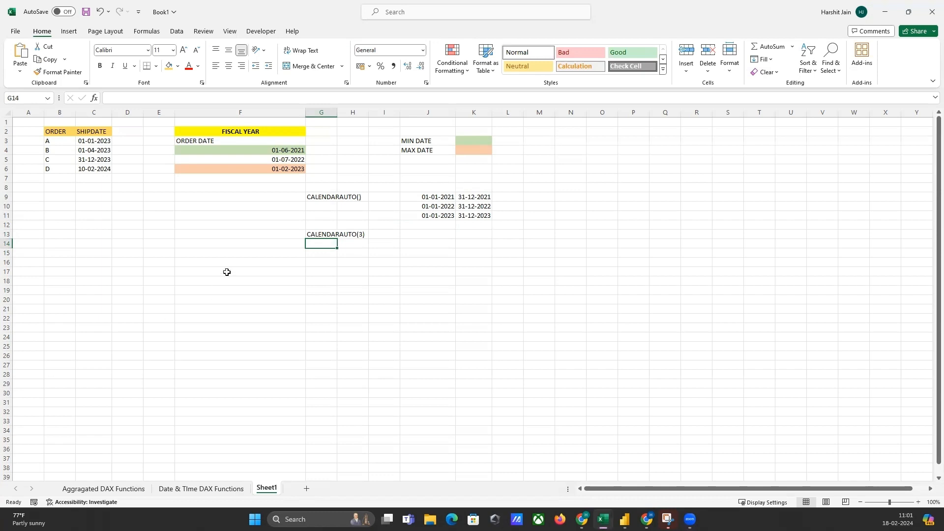
Enter 01-04-2021 in cell J13 as the start date of the first CALENDARAUTO(3) range.
left_click(249, 153)
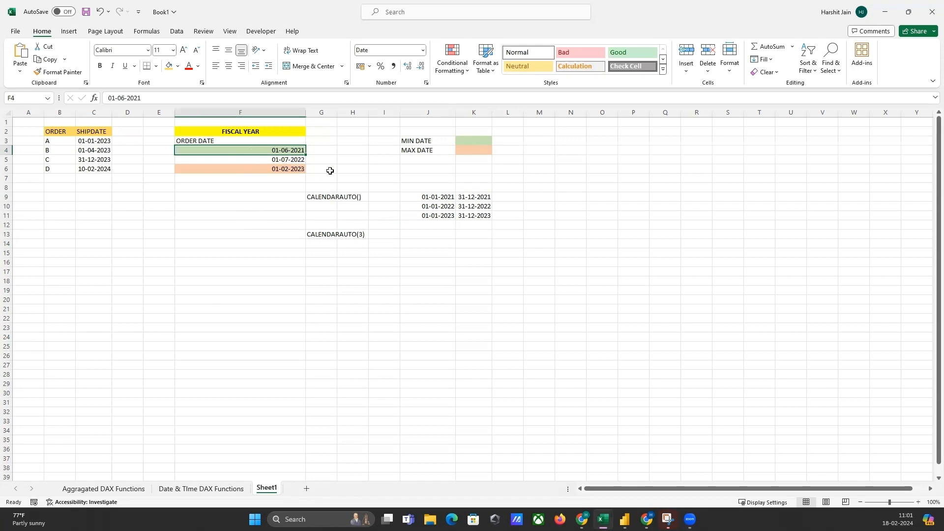
left_click(413, 237)
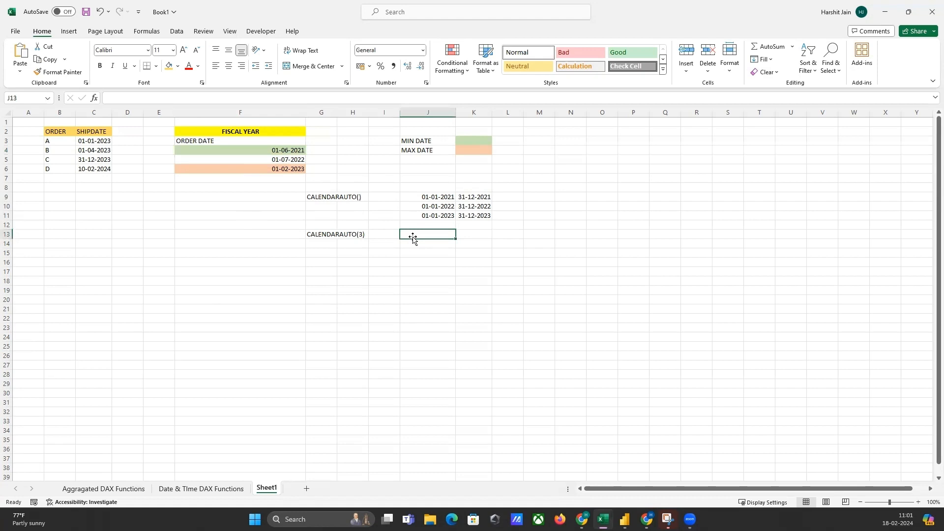
type("01")
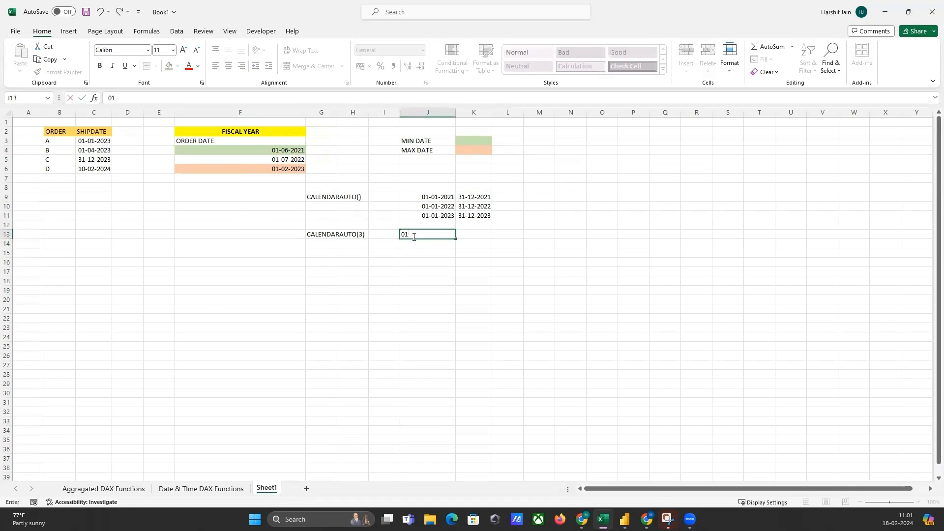
type("-04-2021")
key("Tab")
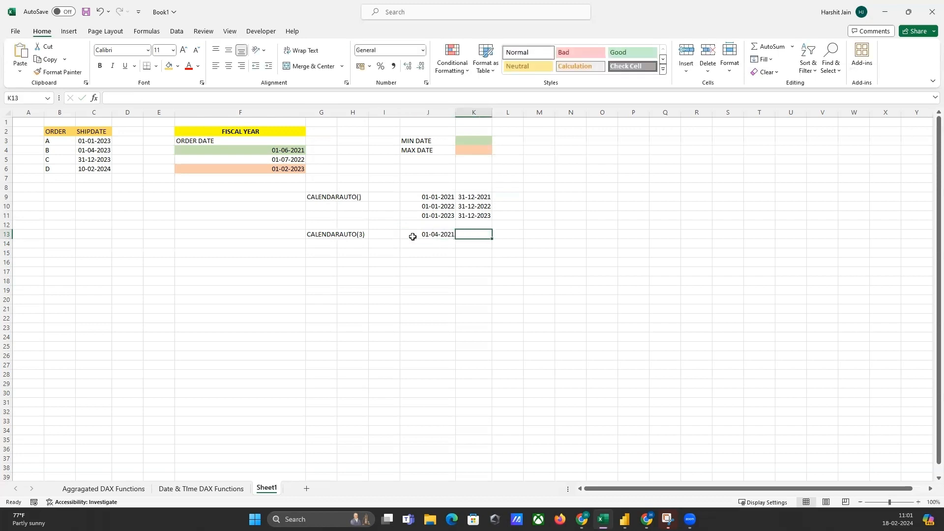
Enter 31-12-2021 in cell K13 as the end date of the first CALENDARAUTO(3) range.
type("31")
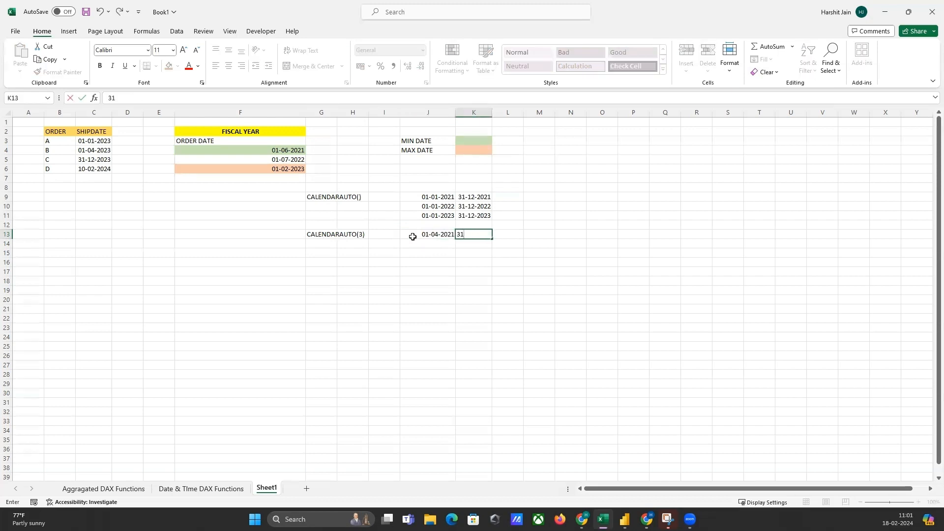
type("-2")
key("BackSpace")
type("12")
key("BackSpace")
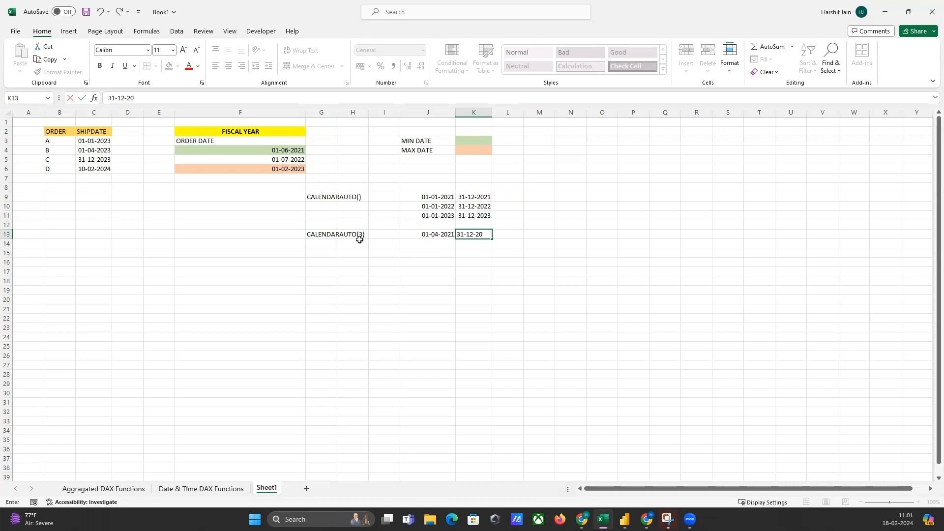
type("21")
left_click(445, 243)
Copy the 2022 date range from J10:K10 into J14:K14 as the second CALENDARAUTO(3) range.
left_click(255, 160)
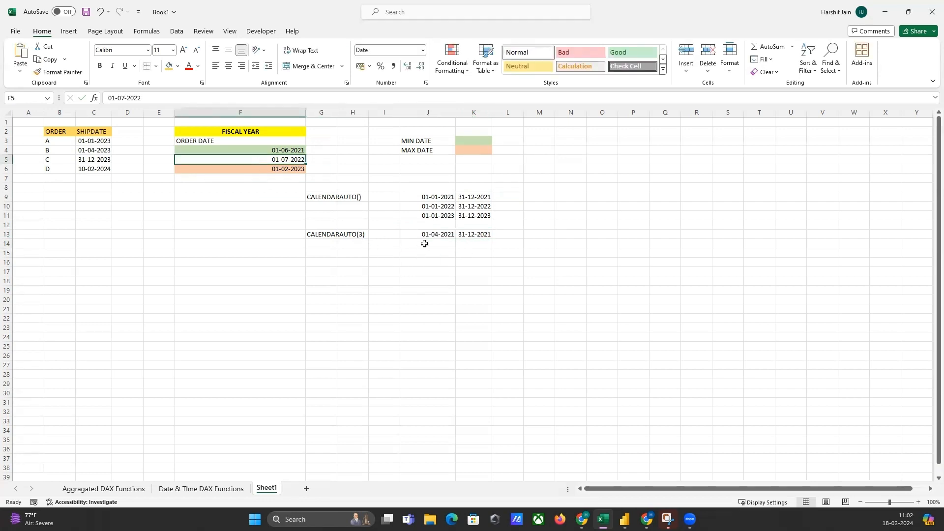
left_click_drag(425, 206, 492, 206)
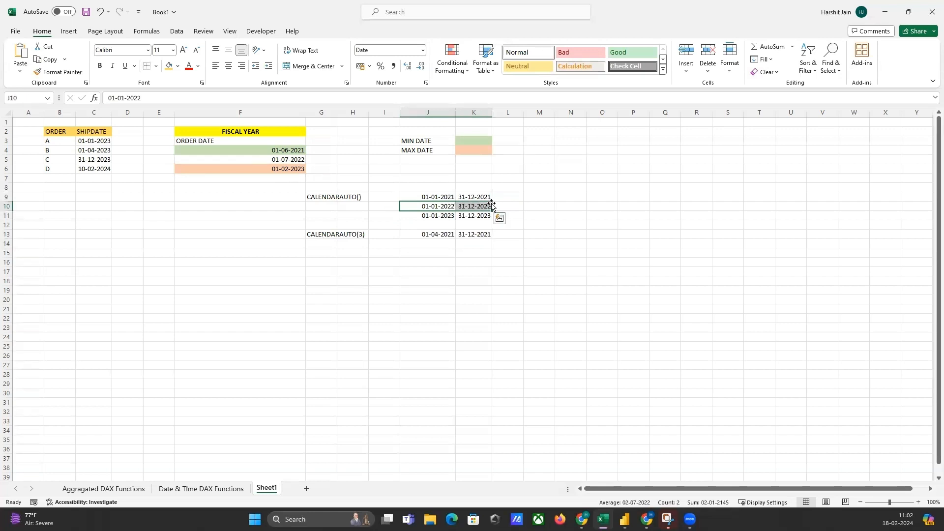
key("ctrl+c")
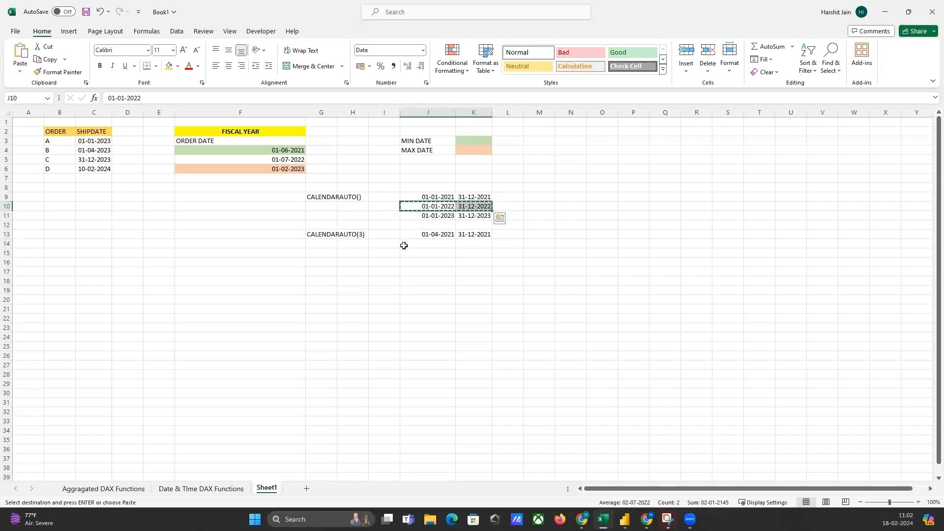
left_click(425, 246)
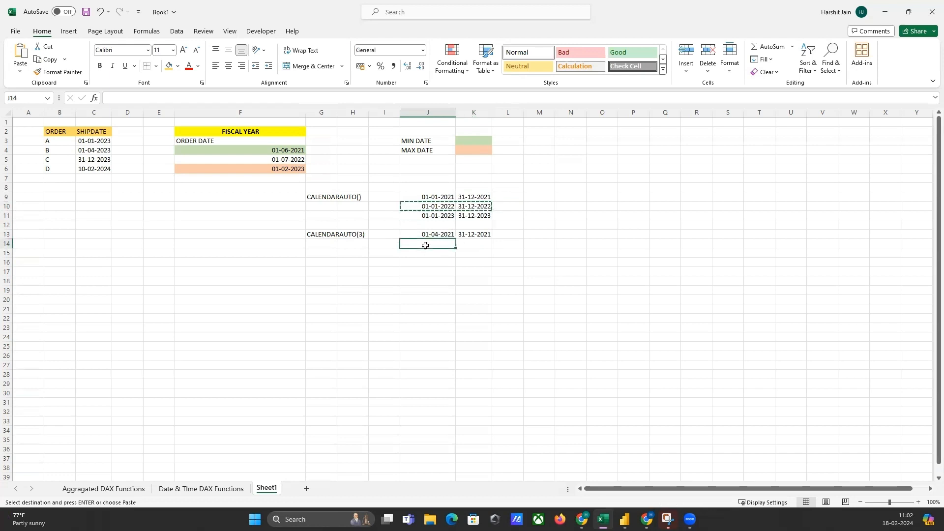
key("ctrl+v")
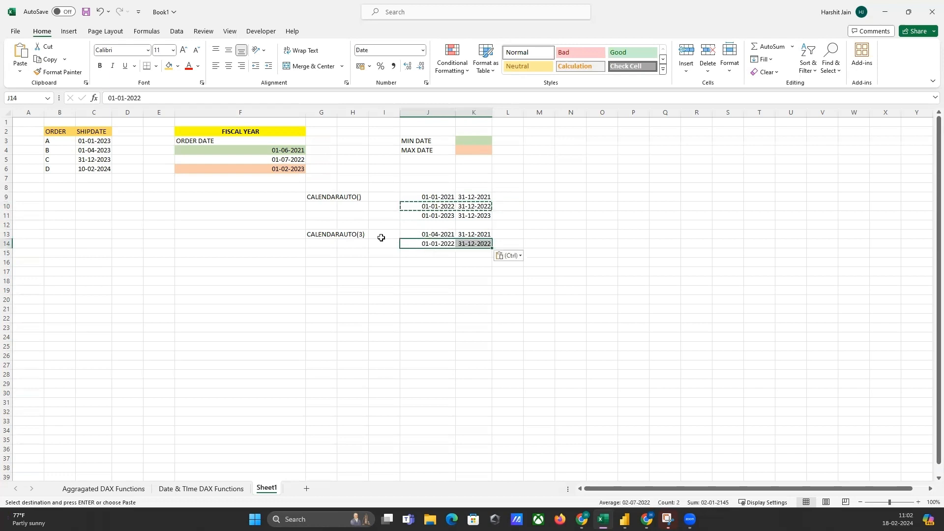
Enter 01-02-2023 in cell J15 as the start date of the third CALENDARAUTO(3) range.
left_click(250, 170)
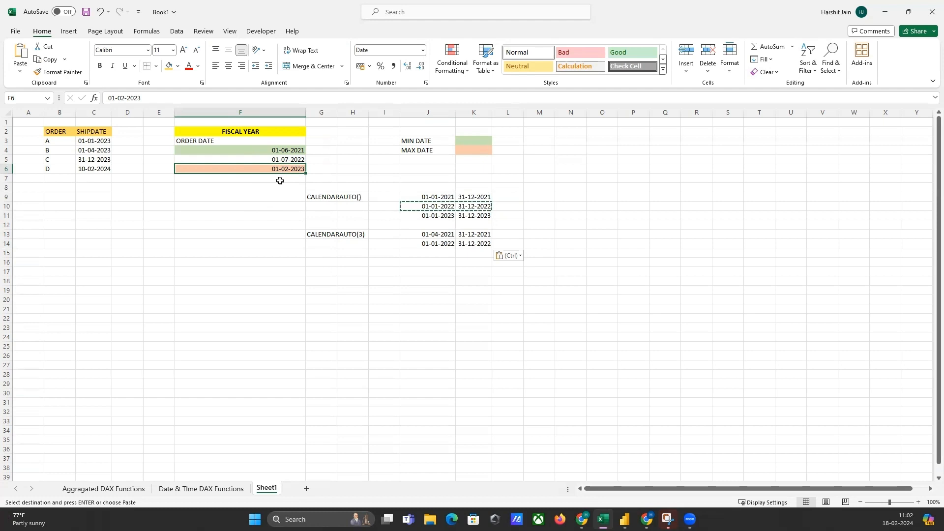
left_click(426, 253)
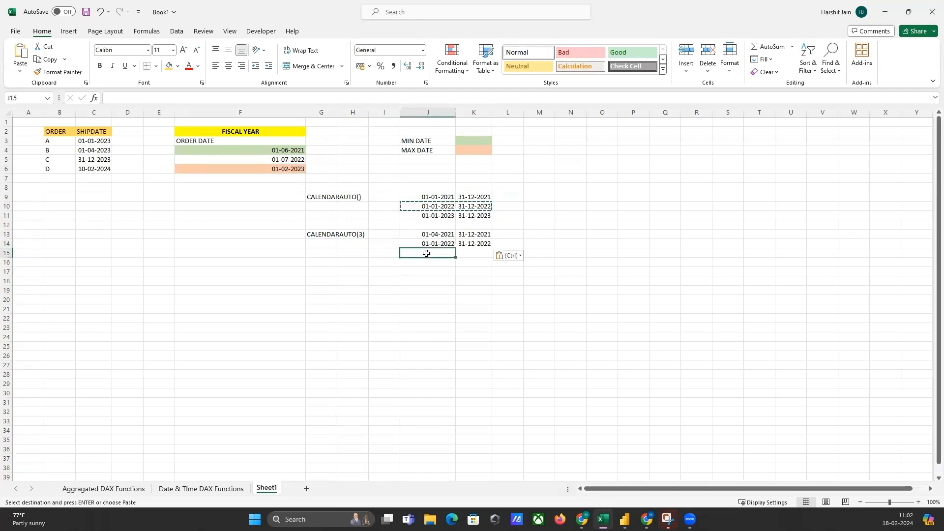
type("01-")
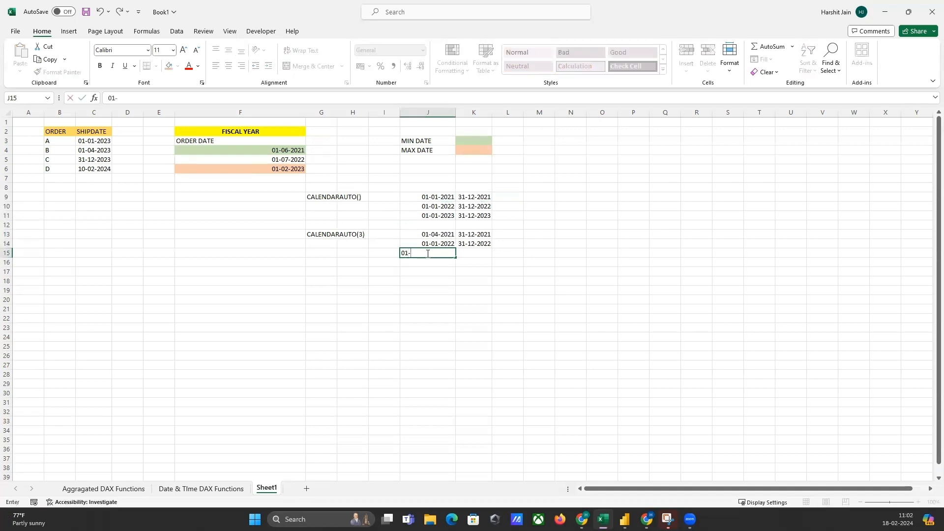
type("2")
key("BackSpace")
type("20")
key("BackSpace")
type("2-2023")
key("Tab")
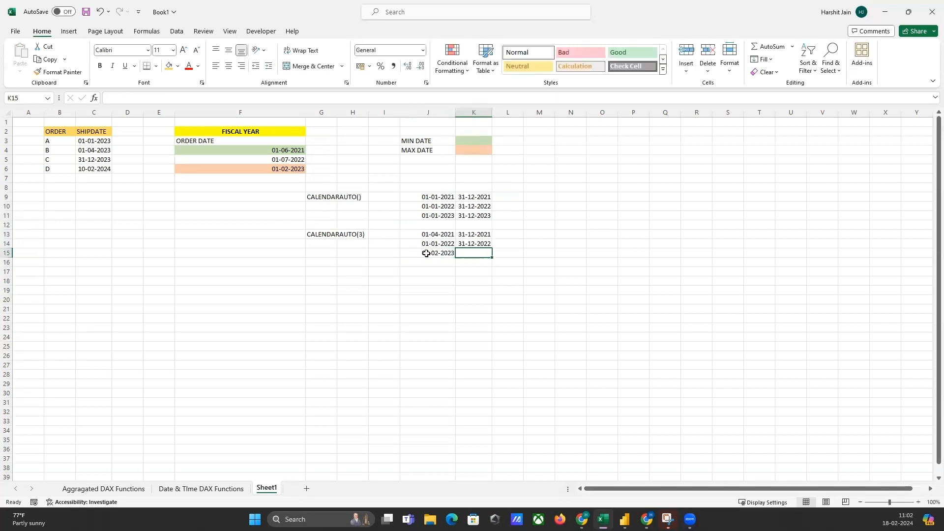
Set the third CALENDARAUTO(3) range's start date in cell J15 to 01-01-2023.
left_click(434, 254)
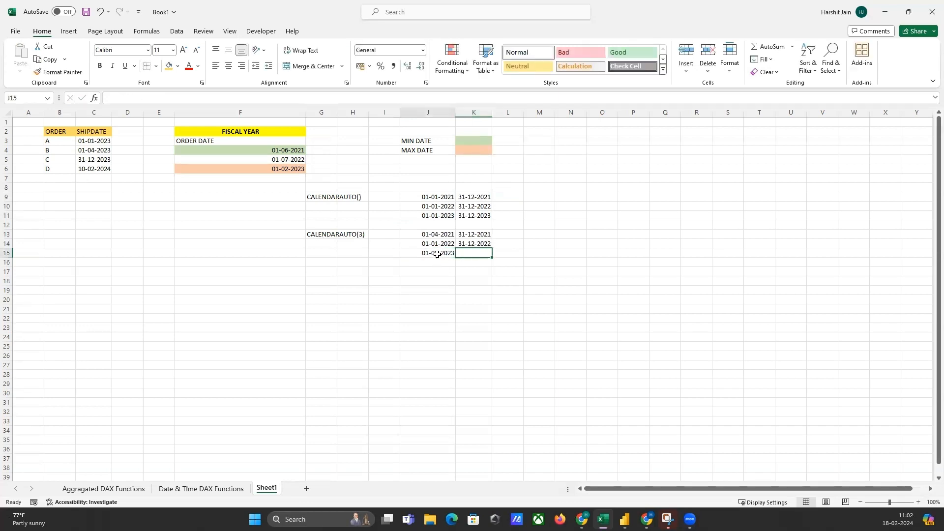
type("01-")
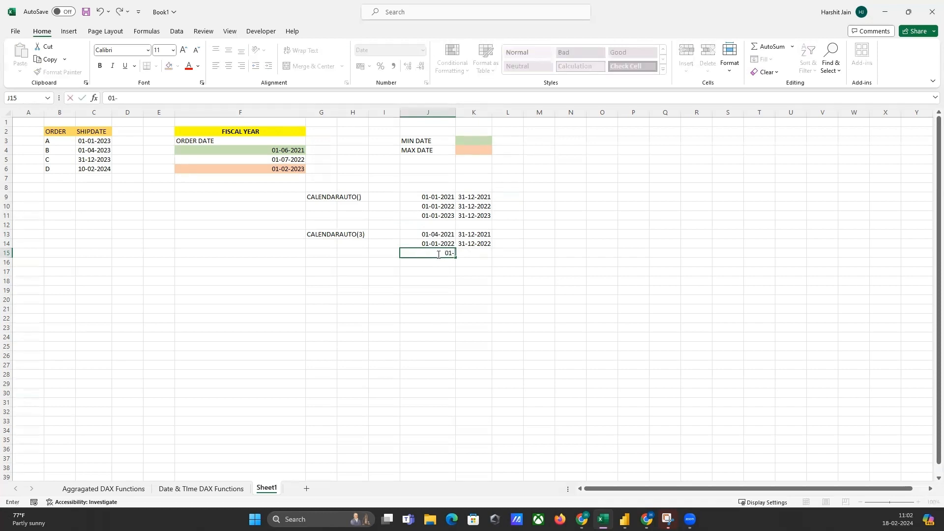
type("01")
type("-2023")
key("Tab")
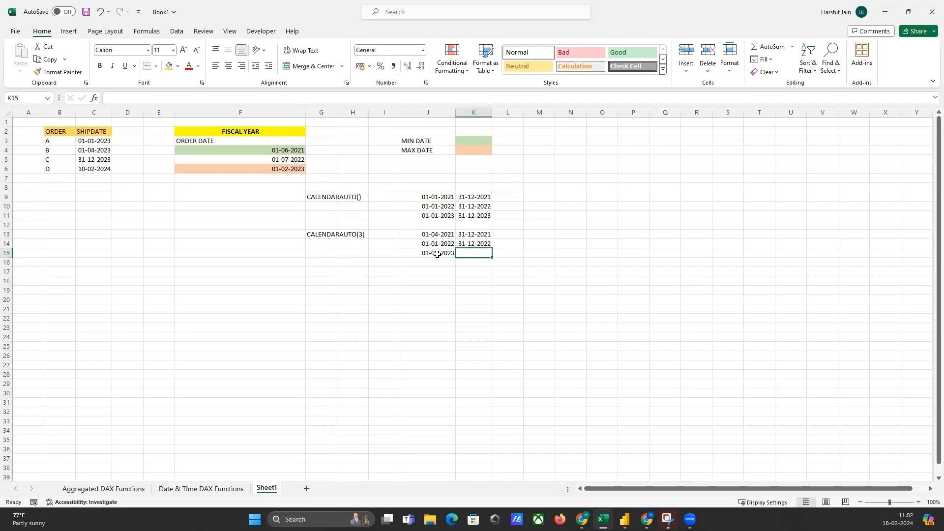
Enter 31-03-2023 in cell K15 as the end date of the third CALENDARAUTO(3) range.
type("31-0")
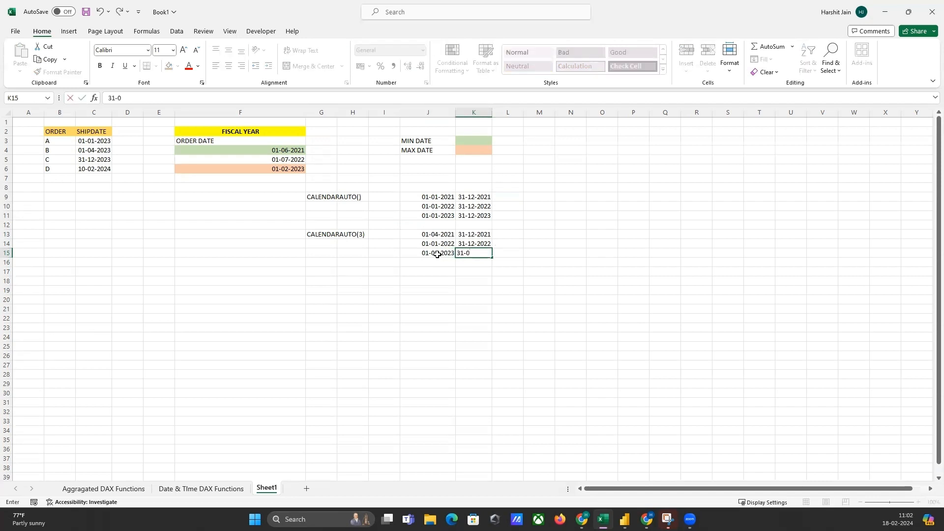
type("3-2023")
key("Return")
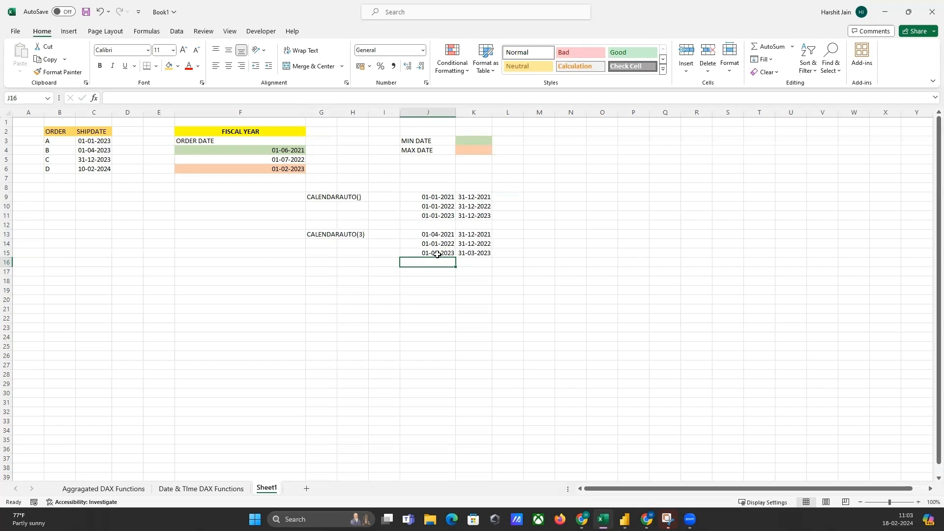
left_click(351, 197)
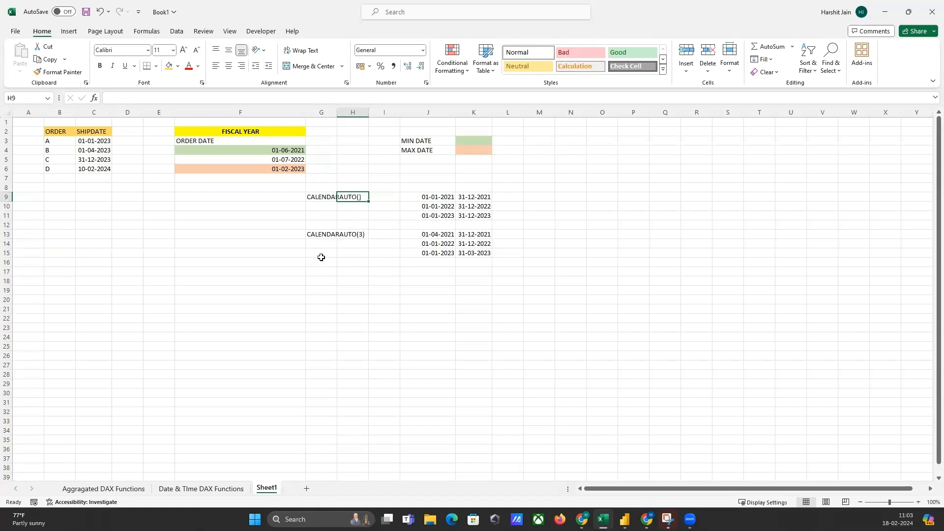
key("Right")
key("Right")
key("Right")
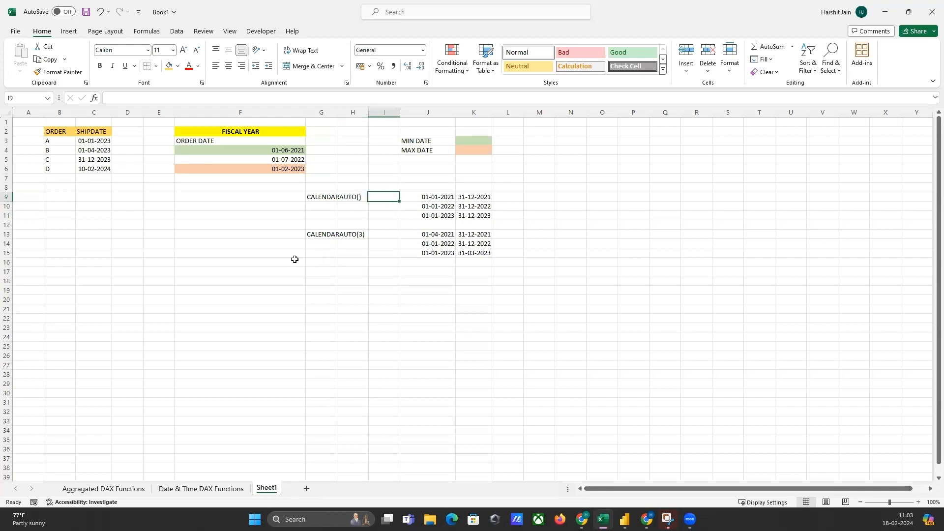
left_click(228, 264)
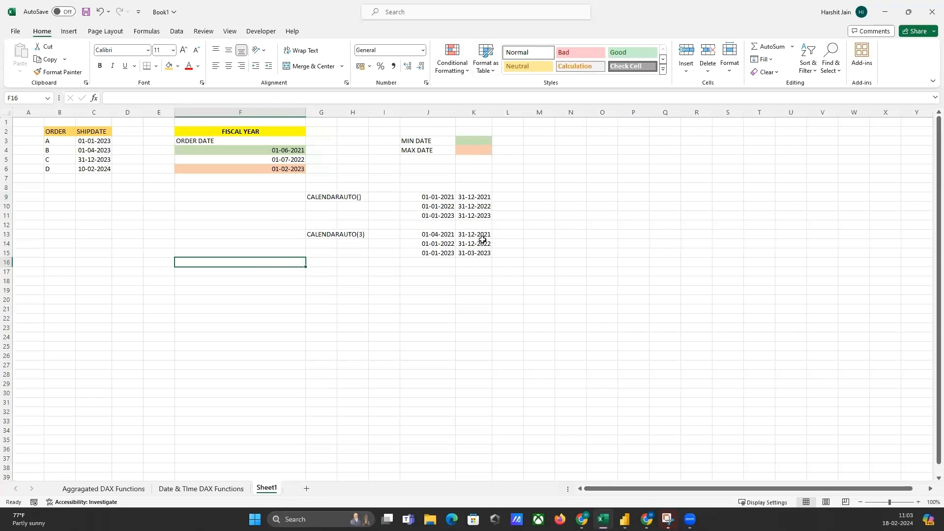
Switch to Power BI Desktop and show the report view.
left_click(460, 57)
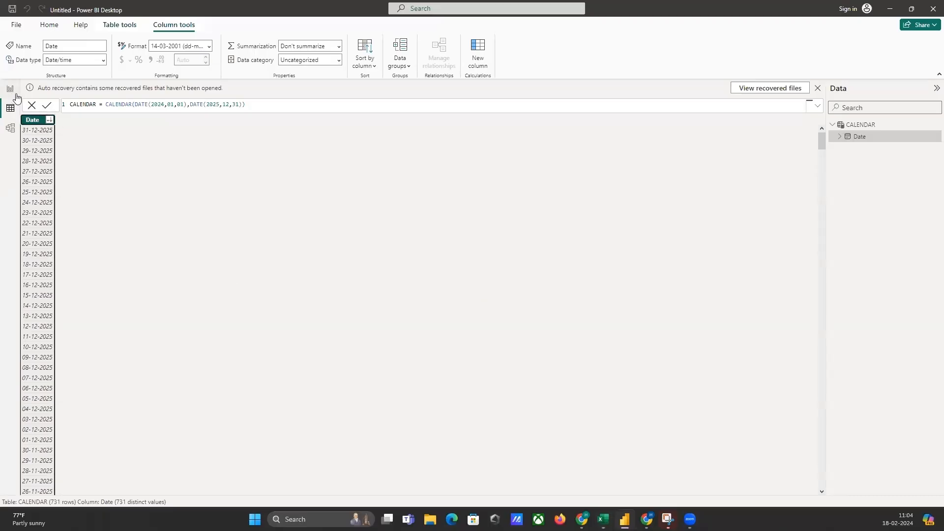
left_click(10, 92)
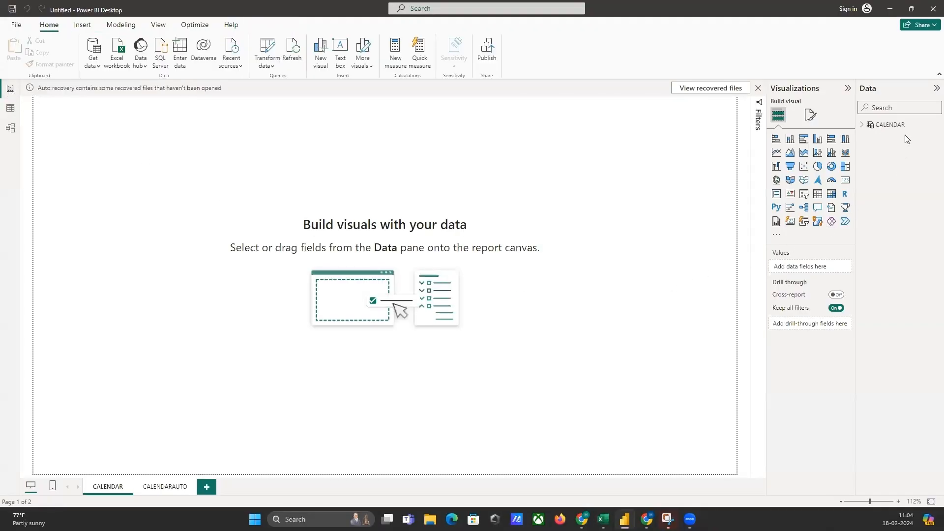
Try to import data from the Book1 Excel workbook in the Downloads folder.
left_click(112, 61)
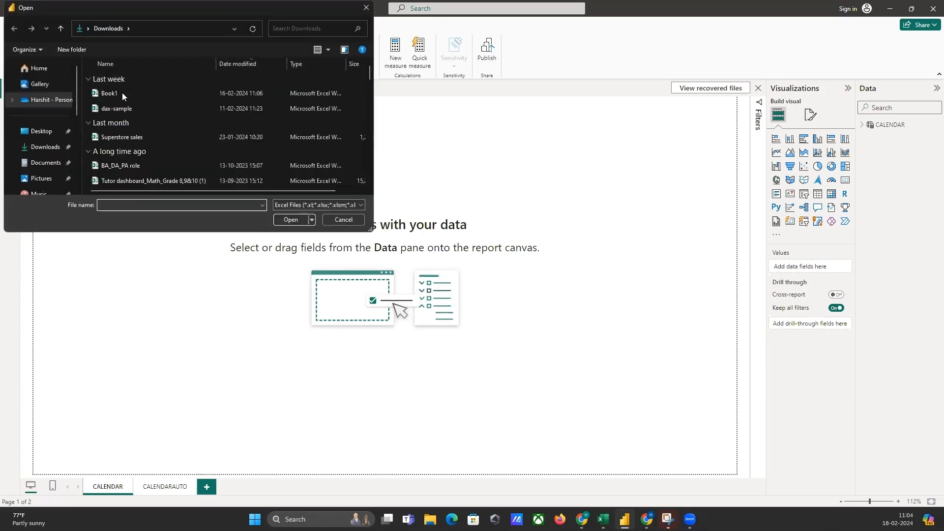
left_click(122, 94)
left_click(283, 223)
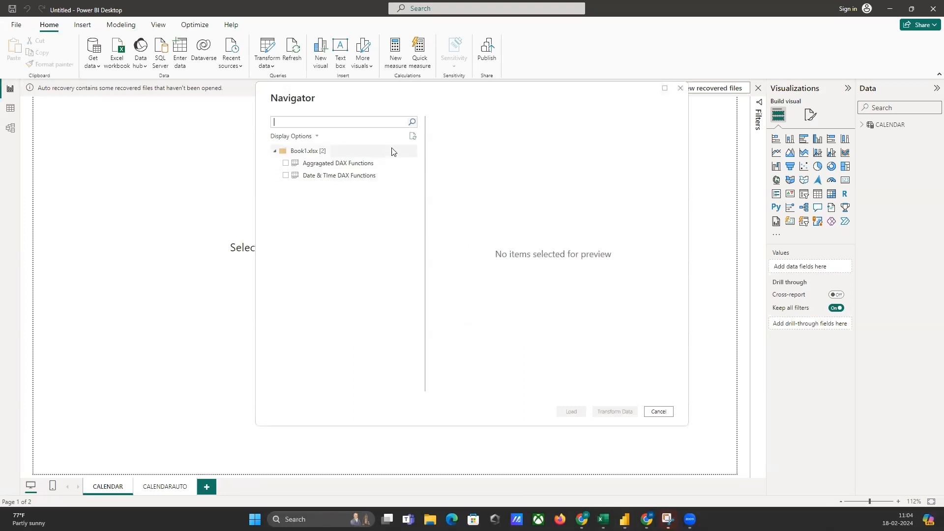
left_click(657, 412)
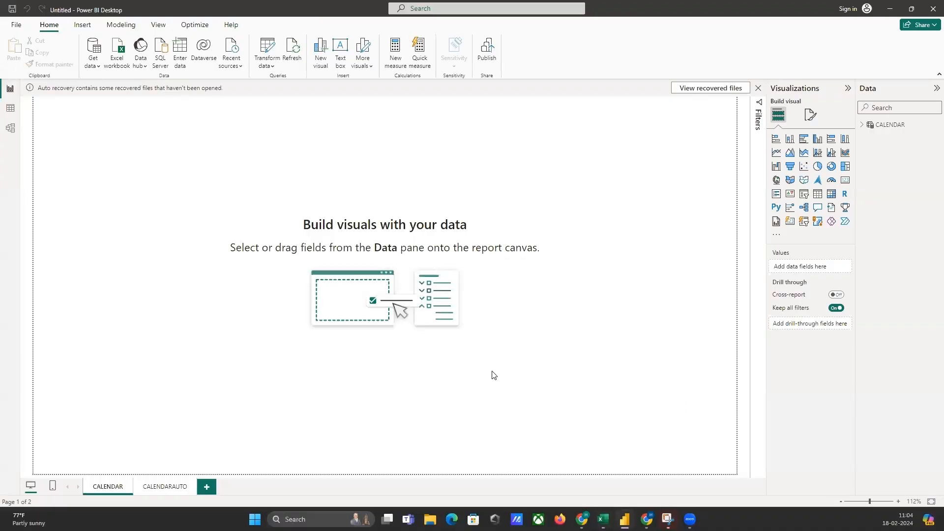
Switch to Excel and save the Book1 workbook containing the ORDER DATE column on Sheet2.
key("alt+Tab")
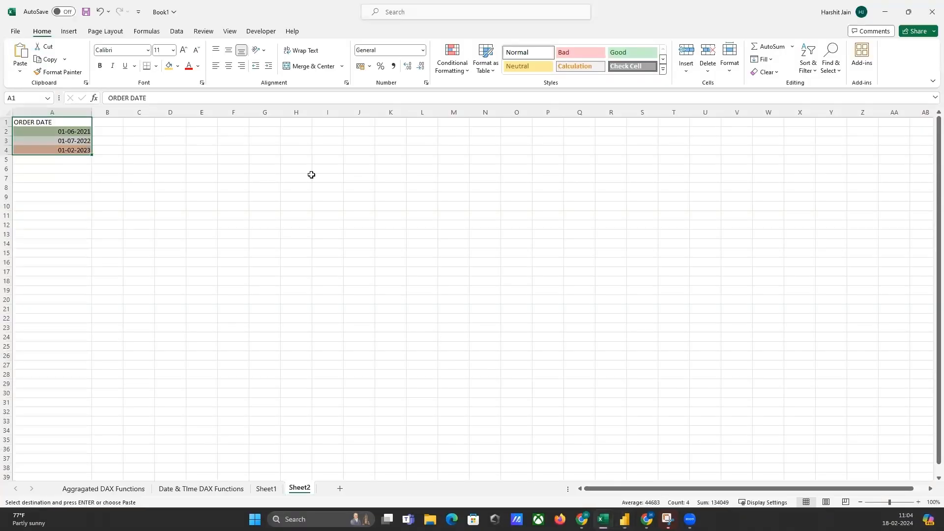
left_click(12, 32)
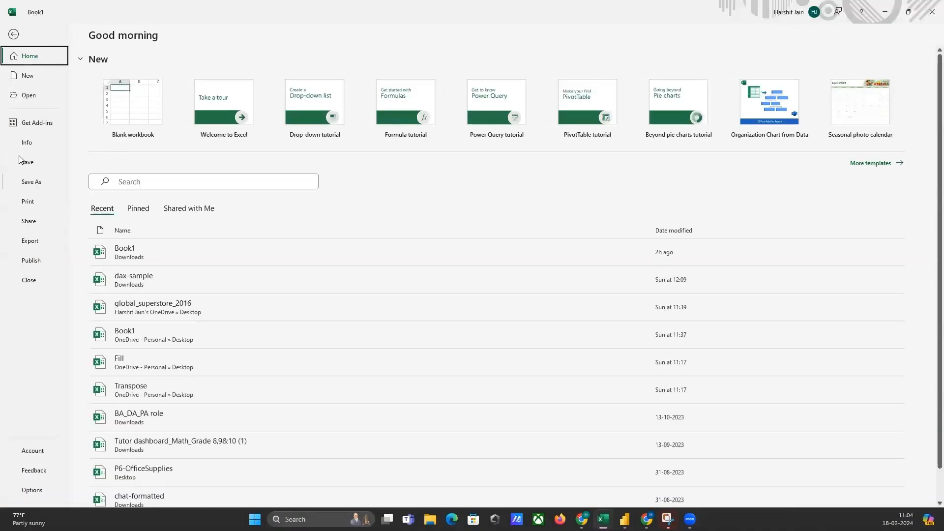
key("Escape")
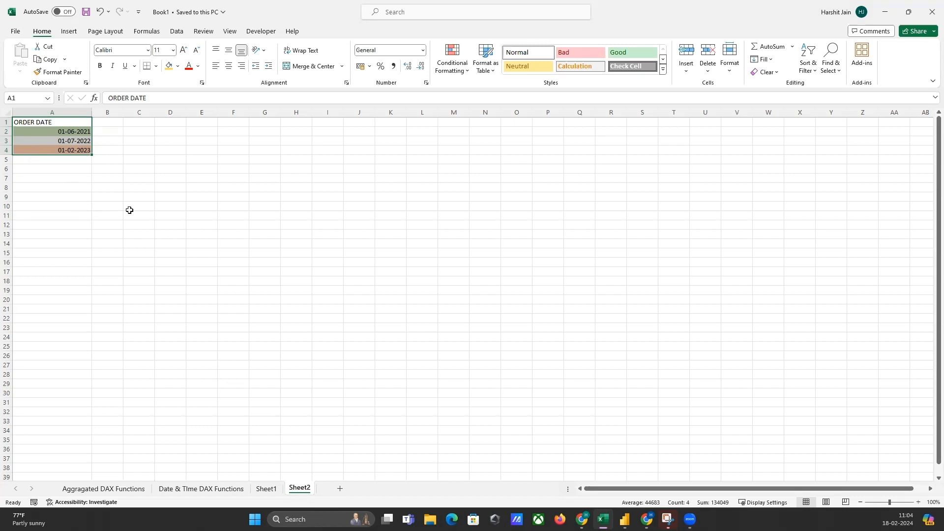
Switch to Power BI Desktop and load Sheet2 from the Book1 Excel workbook in the Downloads folder.
key("alt+Tab")
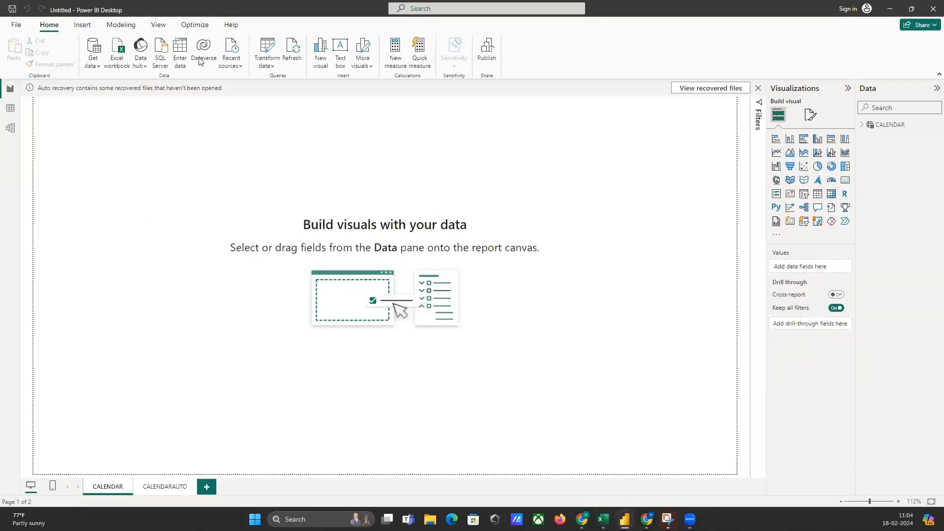
left_click(122, 54)
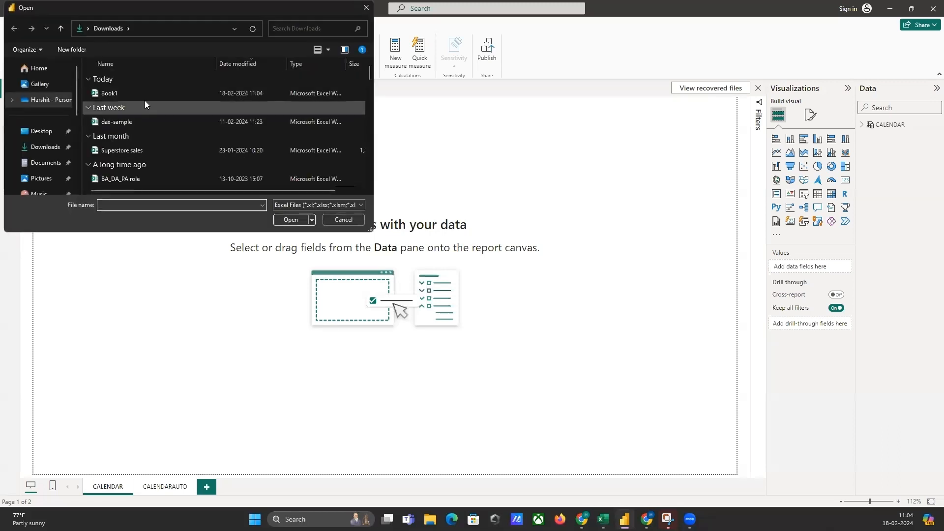
left_click(157, 93)
left_click(292, 218)
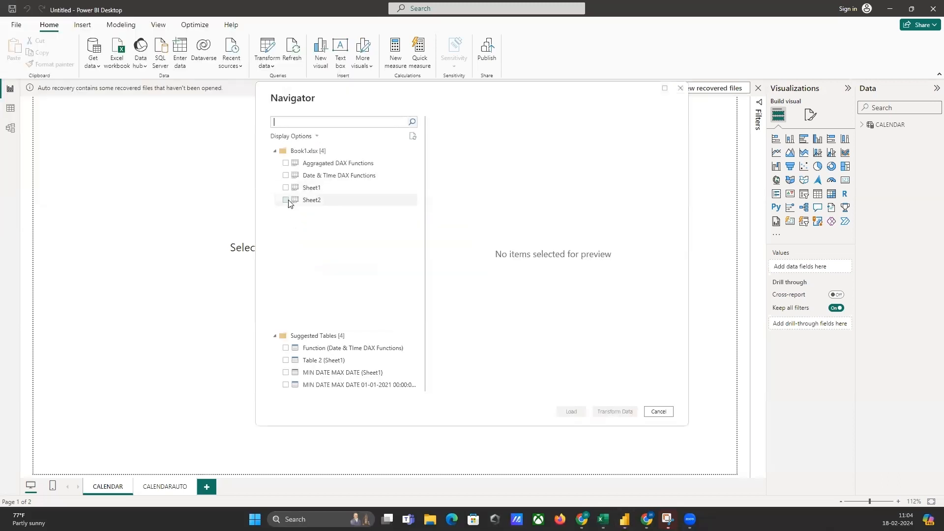
left_click(286, 205)
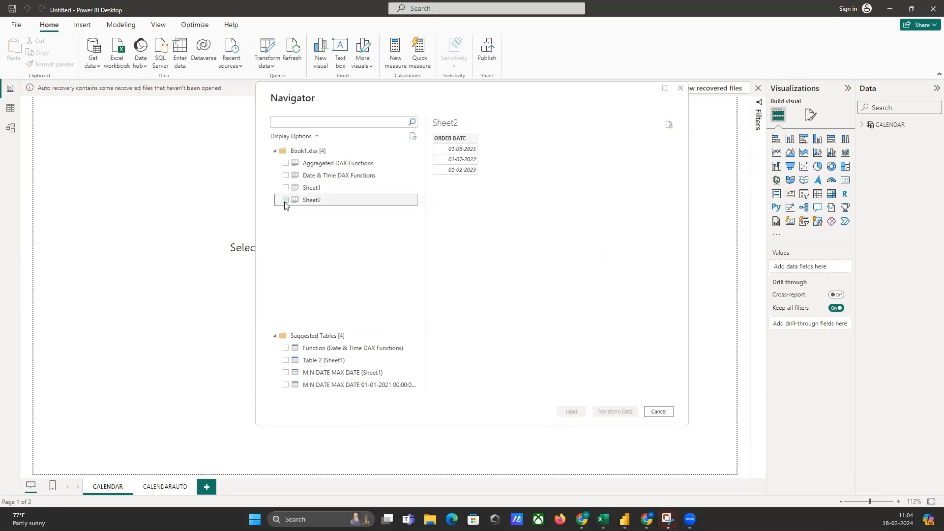
left_click(286, 200)
left_click(571, 413)
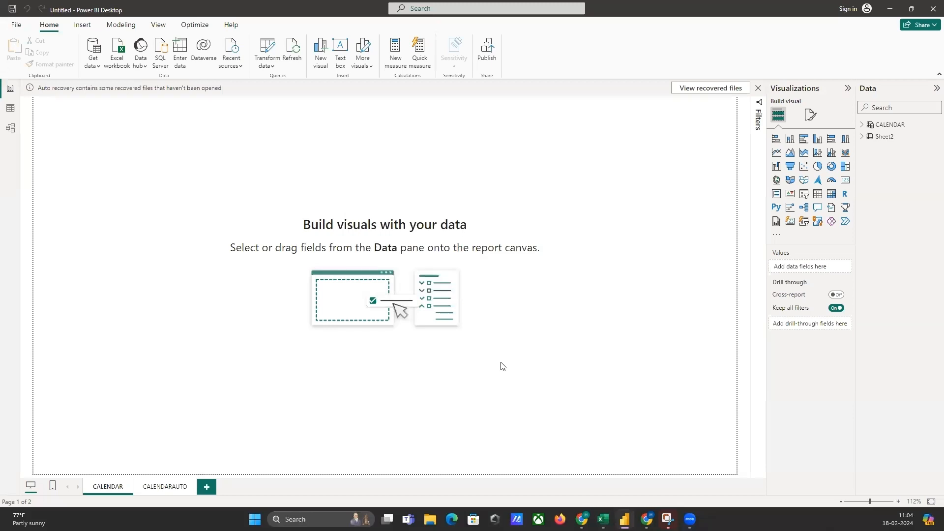
Show the imported Sheet2 table with its ORDER DATE column in the table view.
left_click(890, 142)
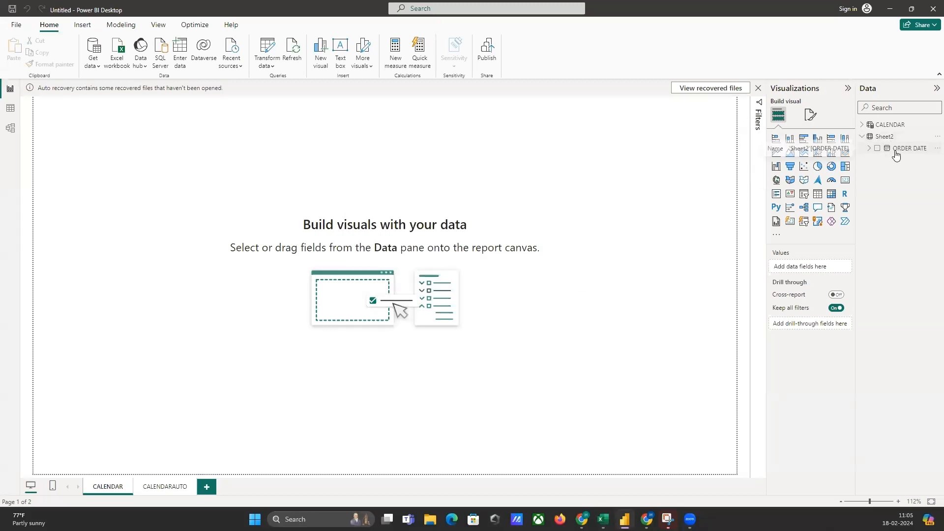
left_click(894, 151)
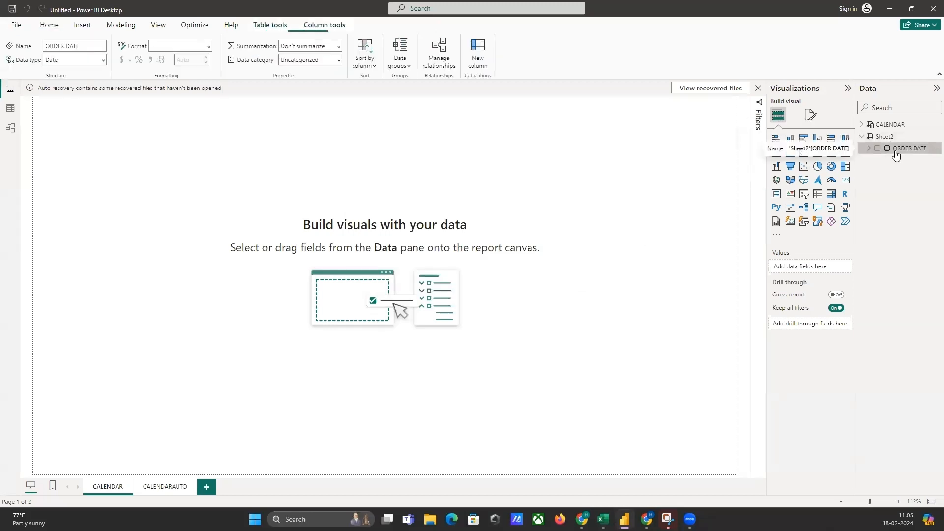
left_click(11, 108)
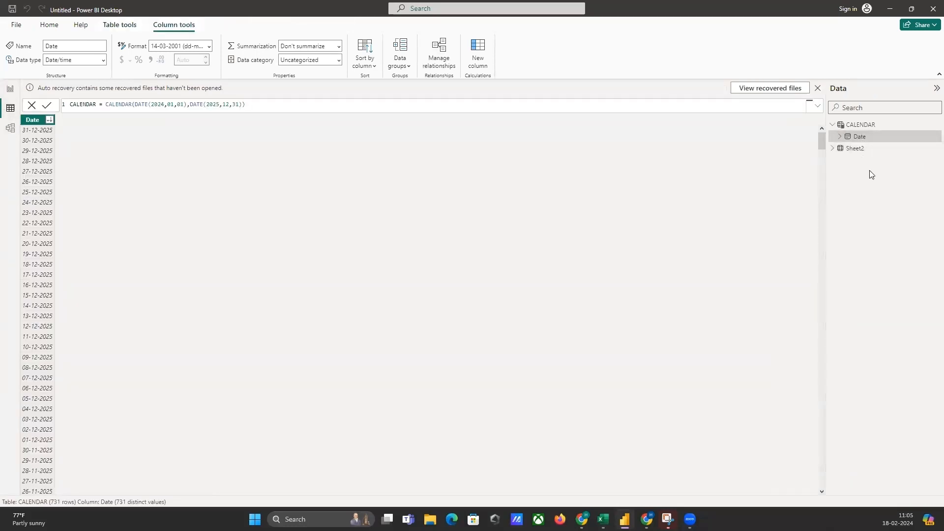
left_click(856, 150)
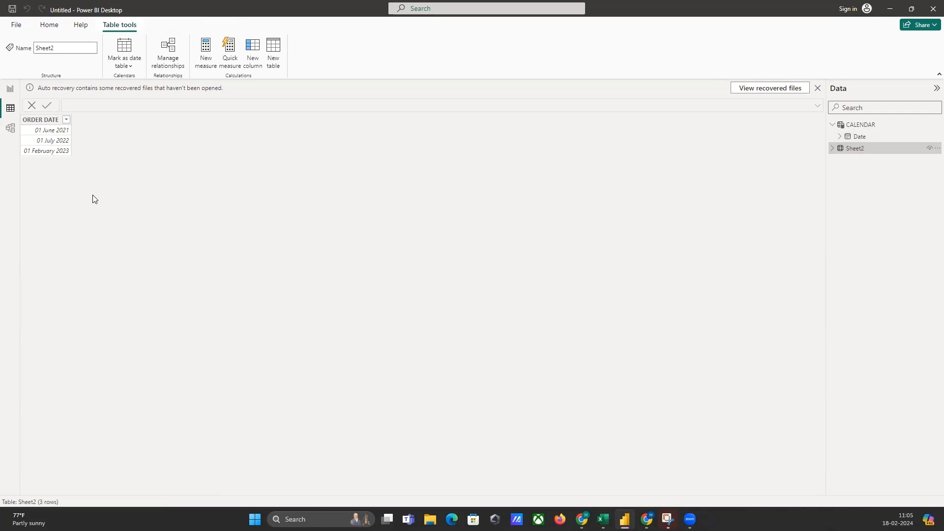
key("Right")
left_click(749, 3)
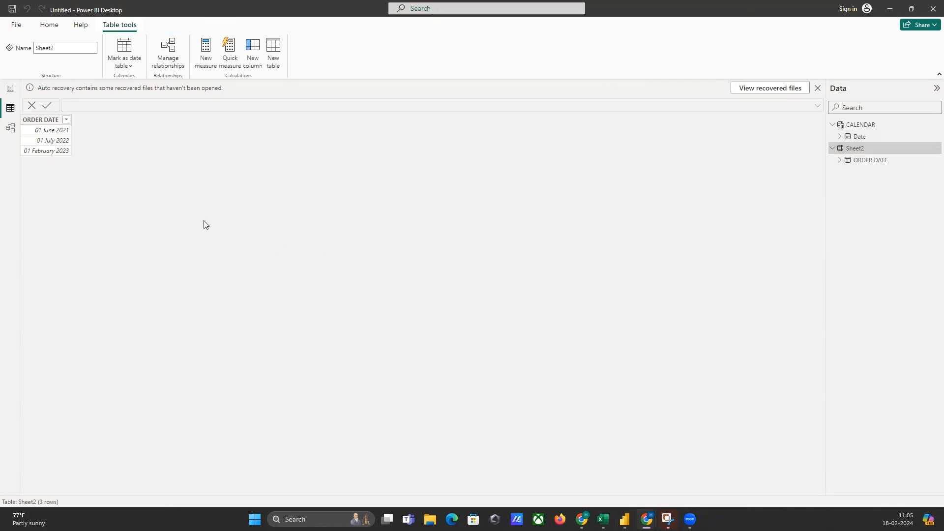
Create a calculated table with the formula CALENDARAUTO = CALENDARAUTO().
left_click(273, 53)
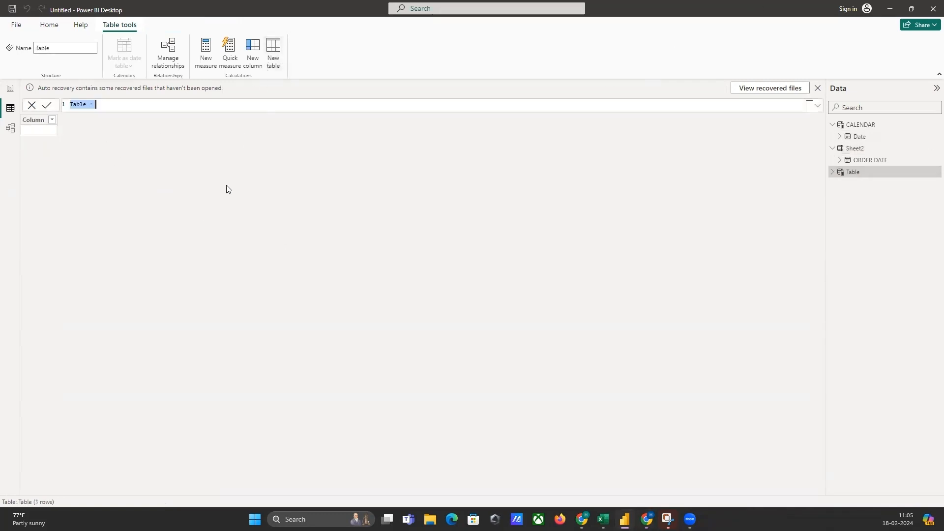
type("CALENDARAUTO = ")
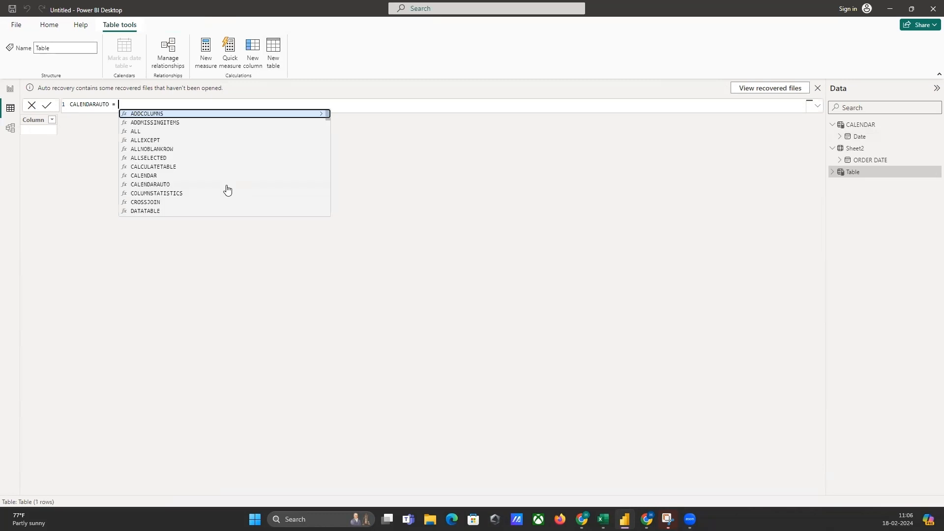
type("CALEN")
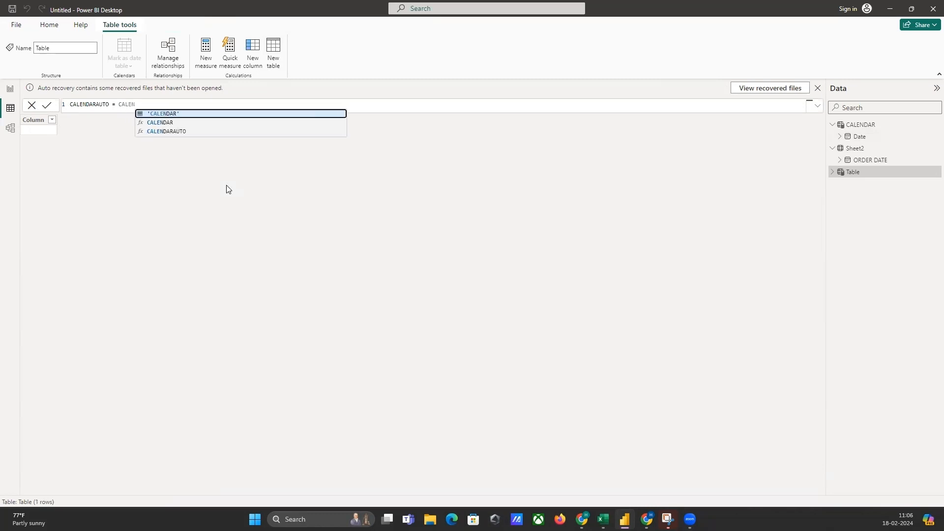
left_click(195, 131)
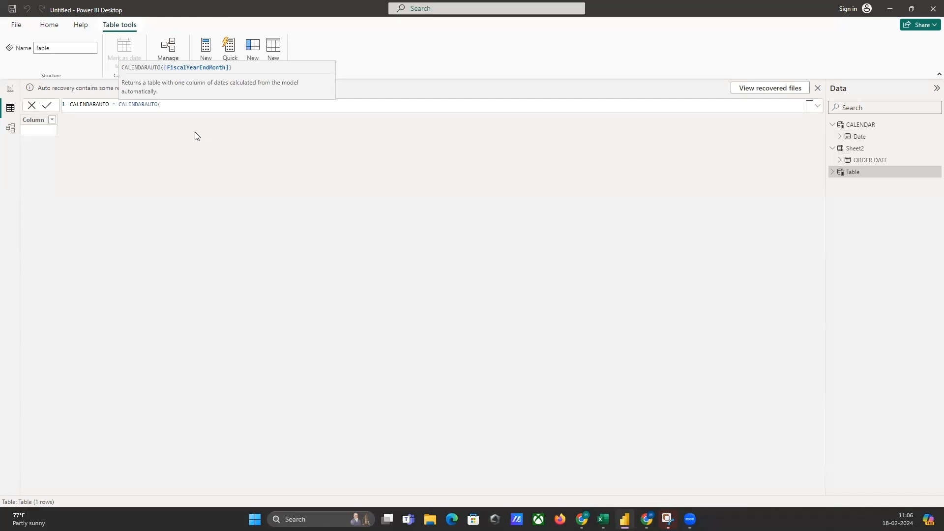
type(")")
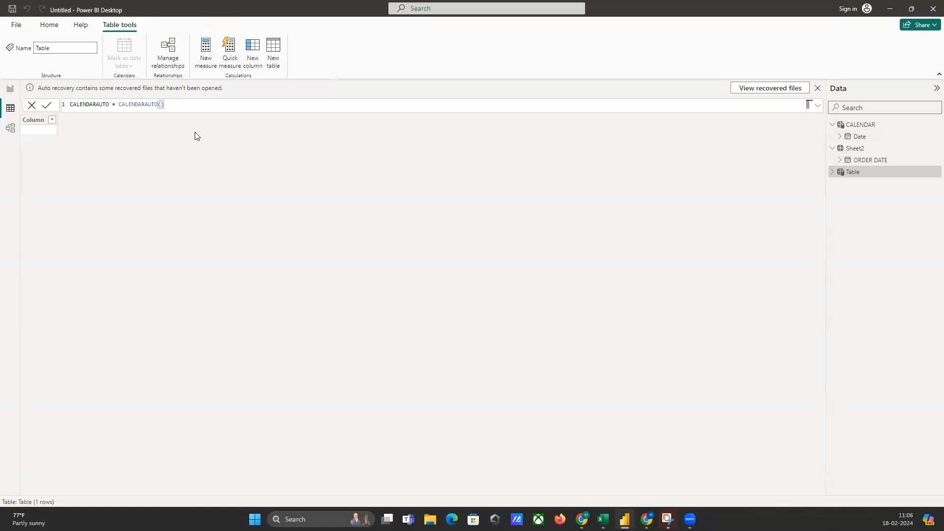
key("Return")
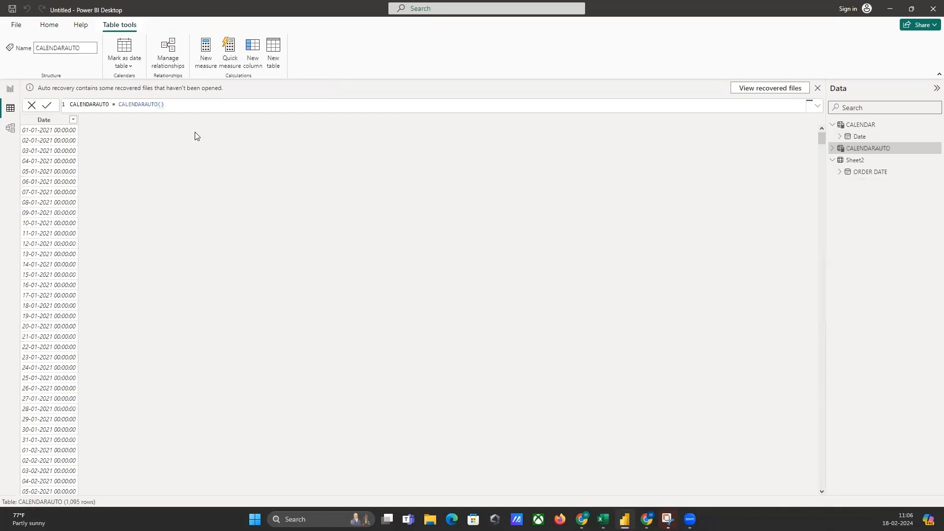
Format the CALENDARAUTO table's Date column as 14-03-2001 (dd-mm-yyyy).
left_click(58, 122)
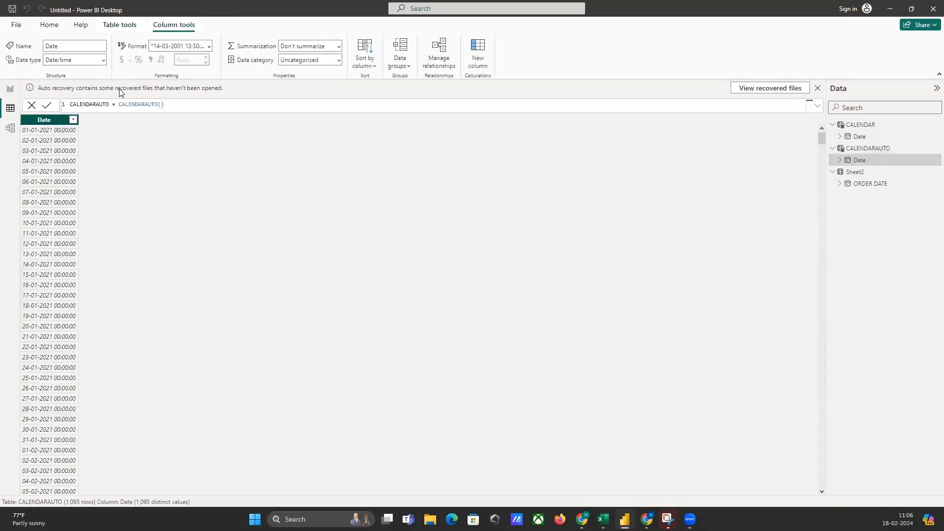
left_click(209, 45)
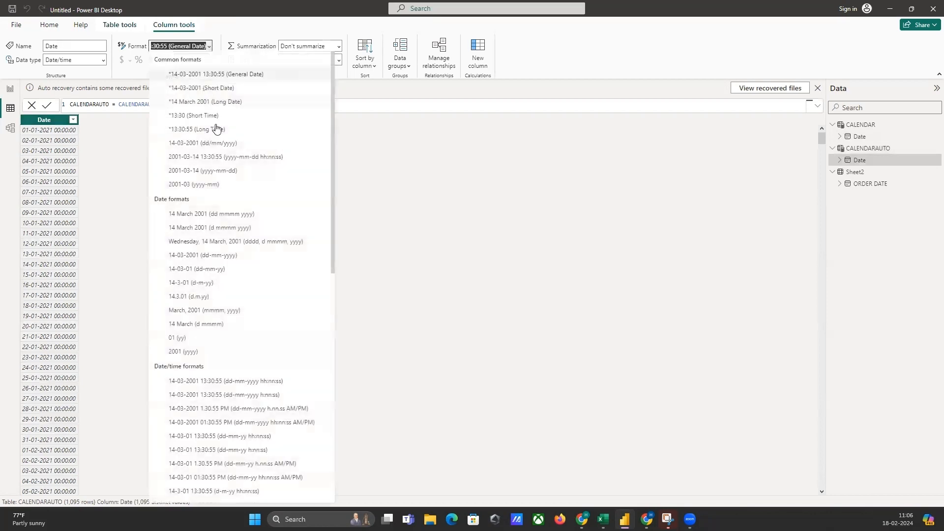
left_click(211, 256)
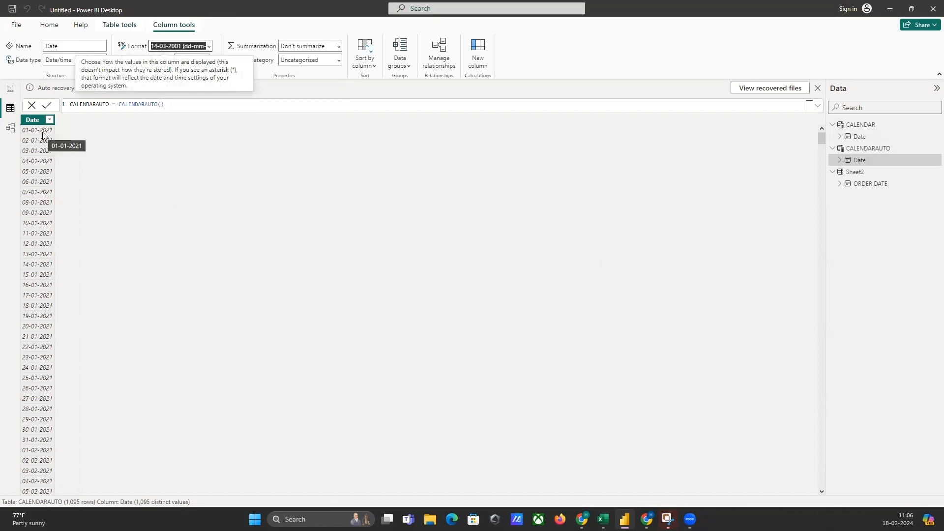
Check the first CALENDARAUTO() start date in cell J9 of Sheet1 in Excel and return to Power BI.
key("alt+Tab")
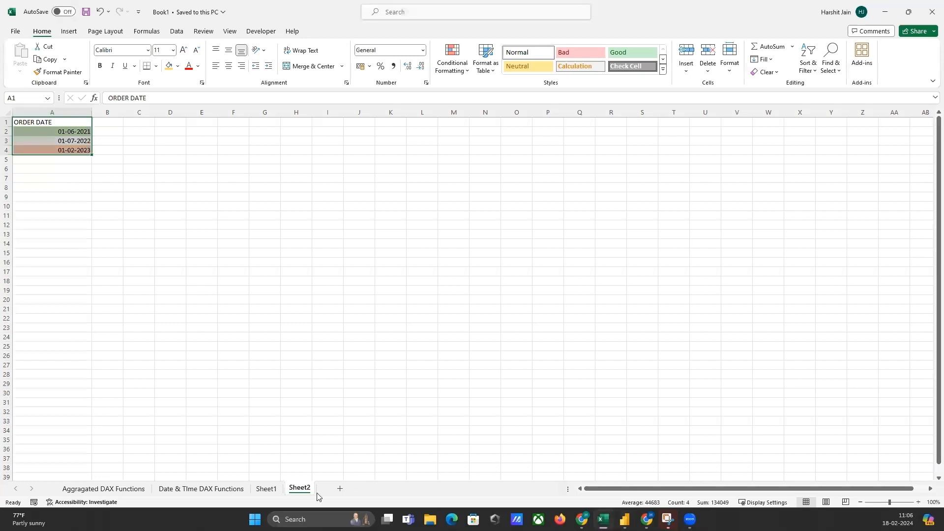
left_click(266, 488)
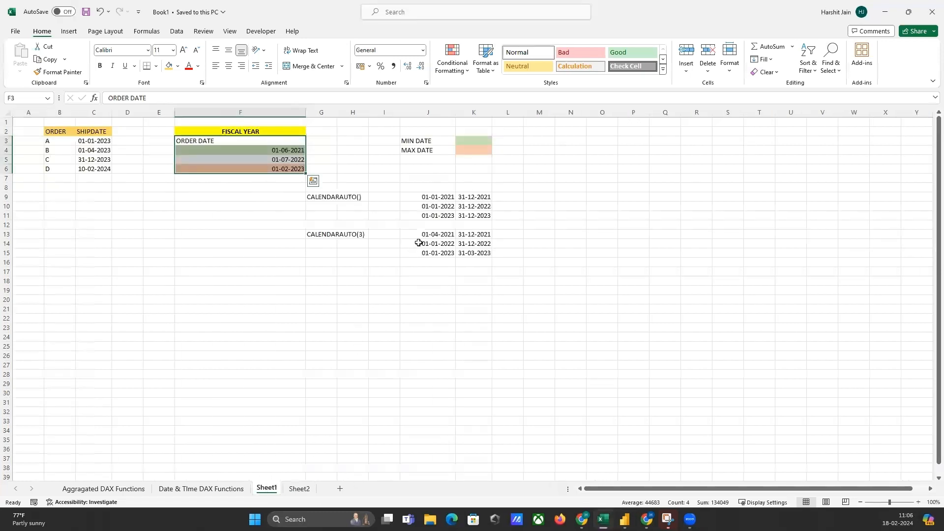
left_click(437, 197)
key("alt+Tab")
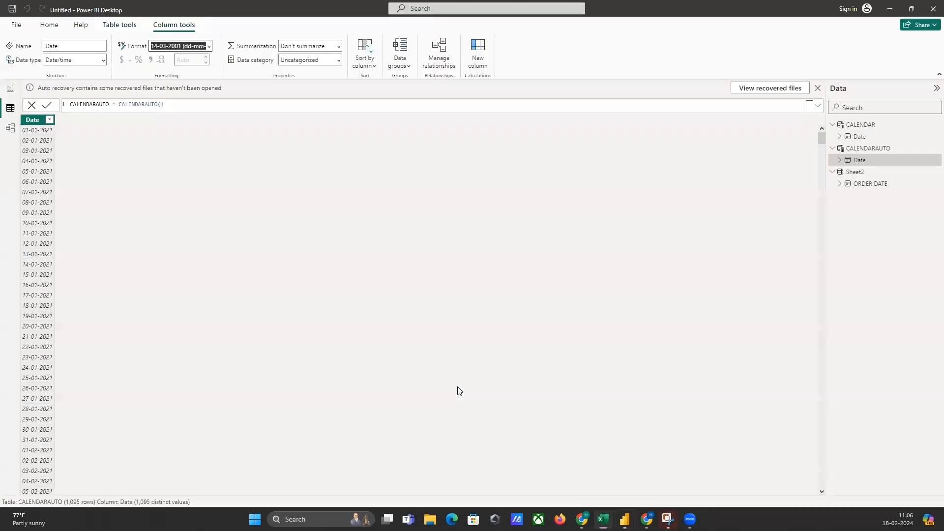
Sort the CALENDARAUTO table's Date column in descending order and select its first date.
left_click(50, 120)
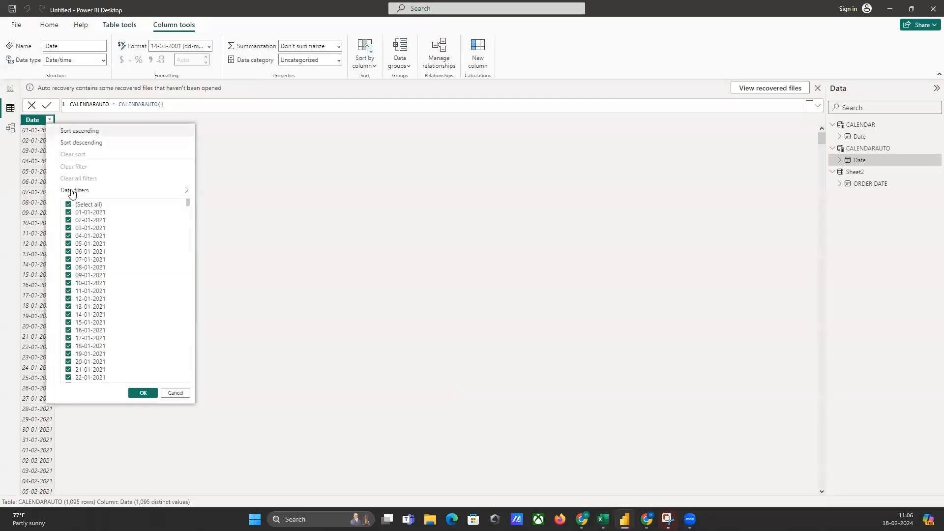
left_click(84, 142)
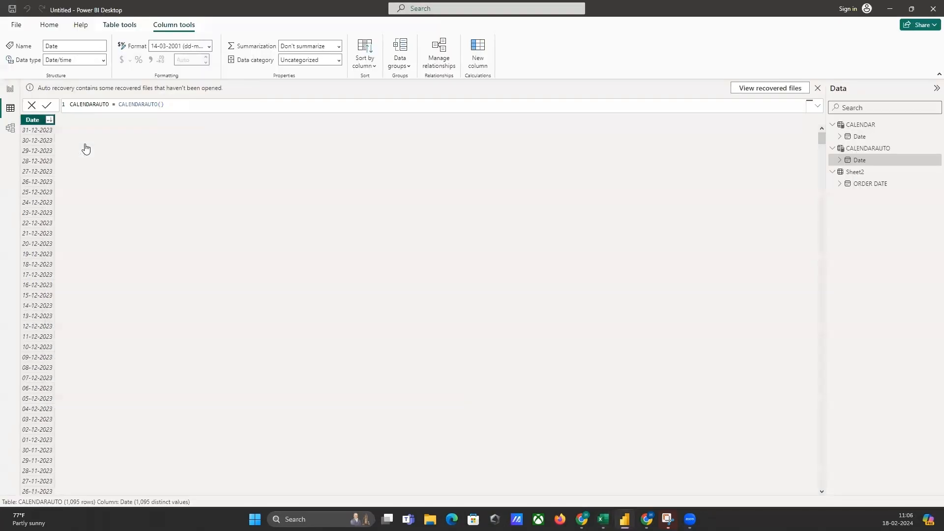
left_click(28, 130)
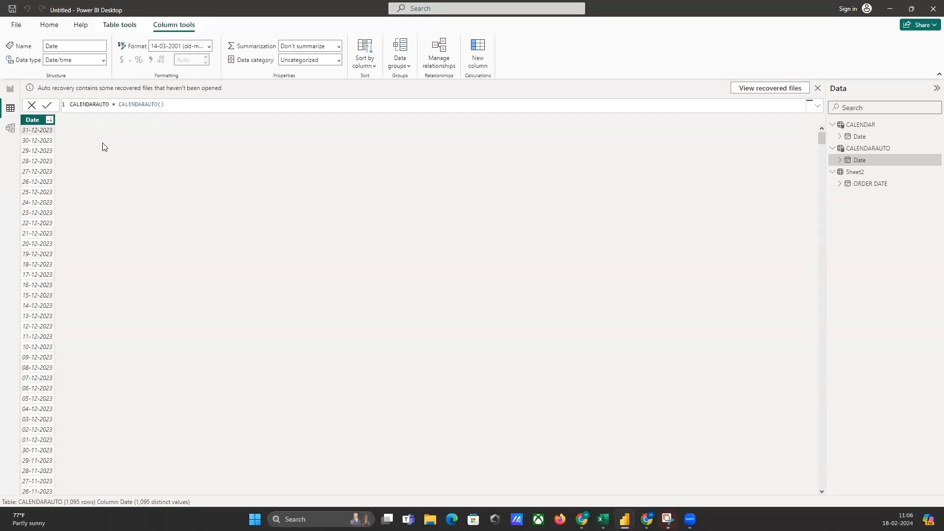
Check the last CALENDARAUTO() end date in cell K11 of Sheet1 in Excel and return to Power BI.
key("alt+Tab")
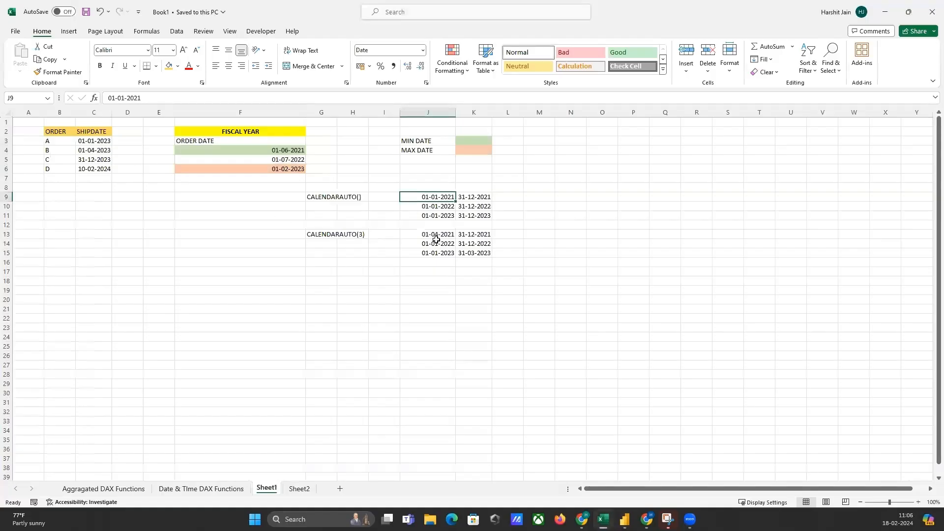
left_click(484, 217)
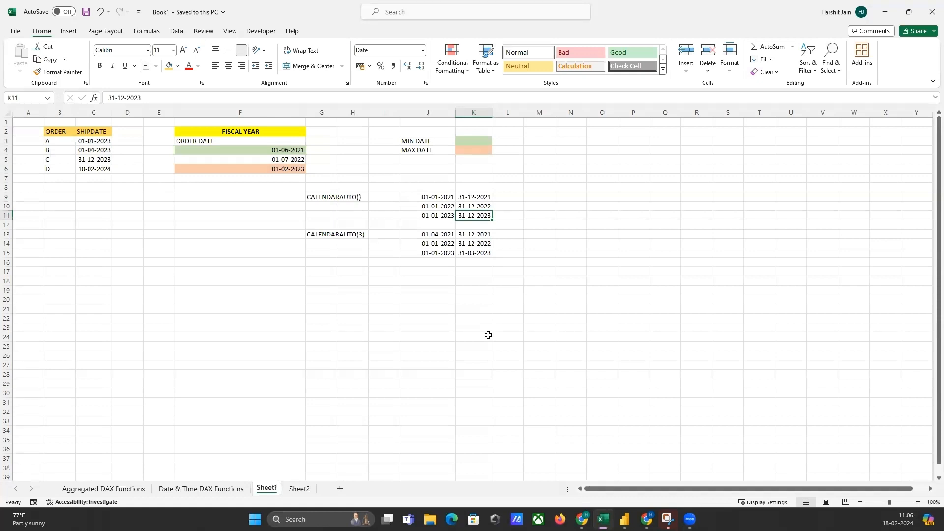
key("alt+Tab")
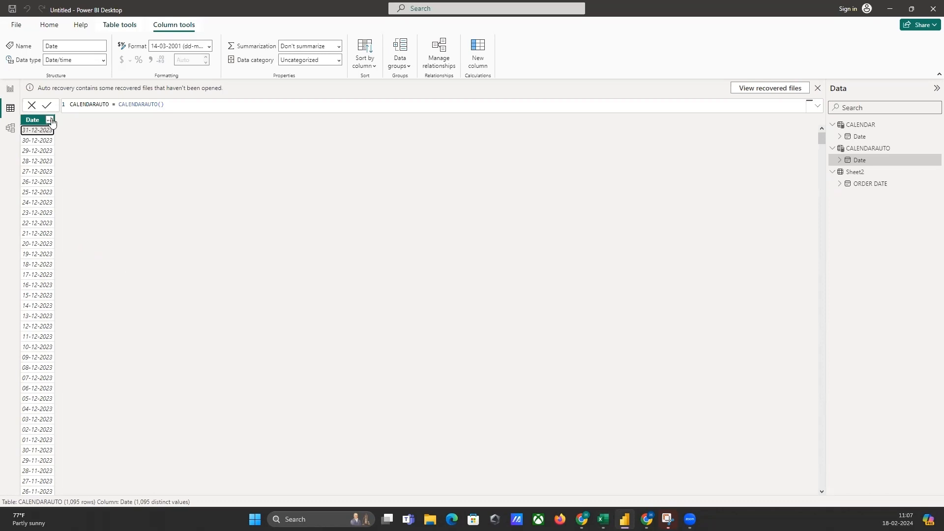
Change the CALENDARAUTO table's formula to CALENDARAUTO(3) so the fiscal year ends in March.
left_click(160, 105)
type("3")
key("Return")
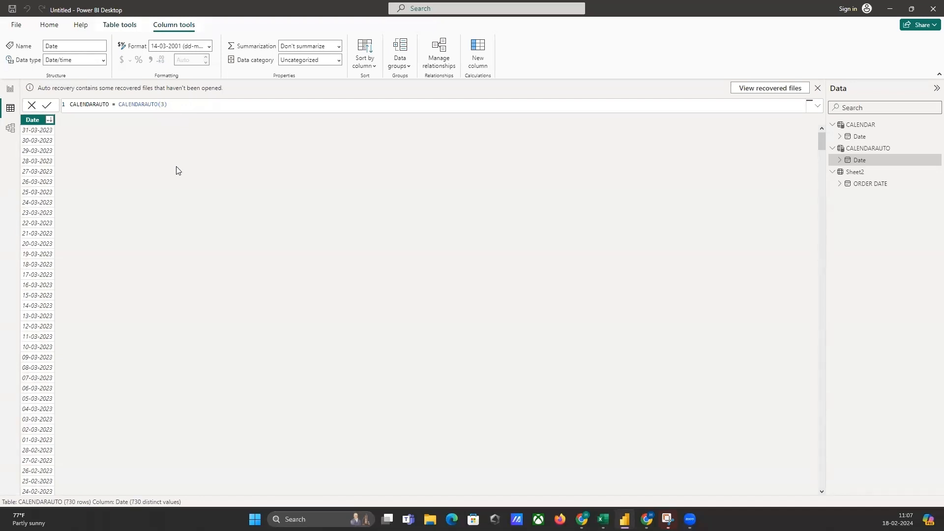
left_click(201, 103)
Sort the CALENDARAUTO table's Date column in ascending order.
left_click(48, 120)
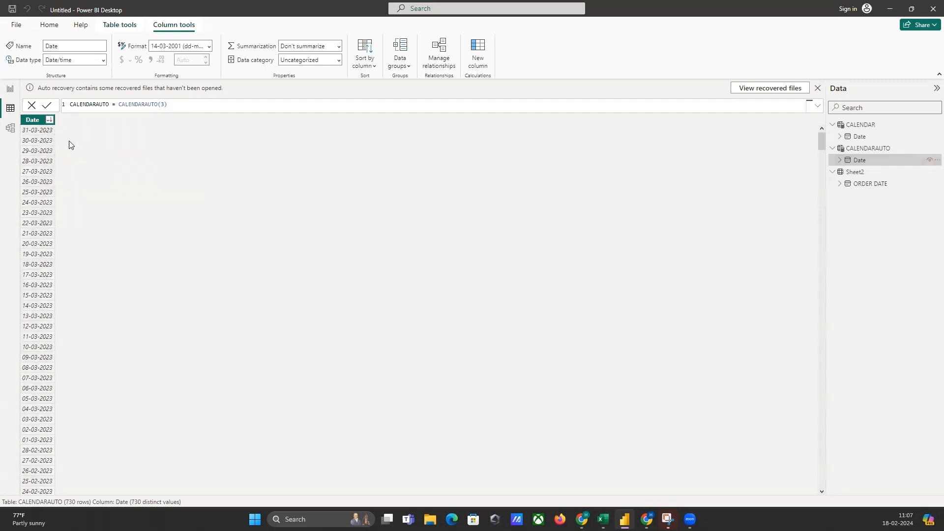
left_click(49, 120)
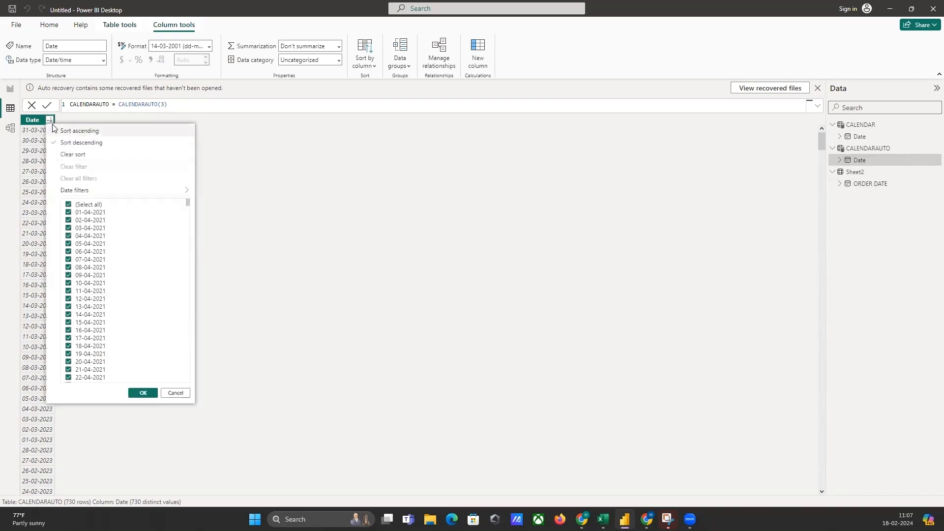
left_click(80, 131)
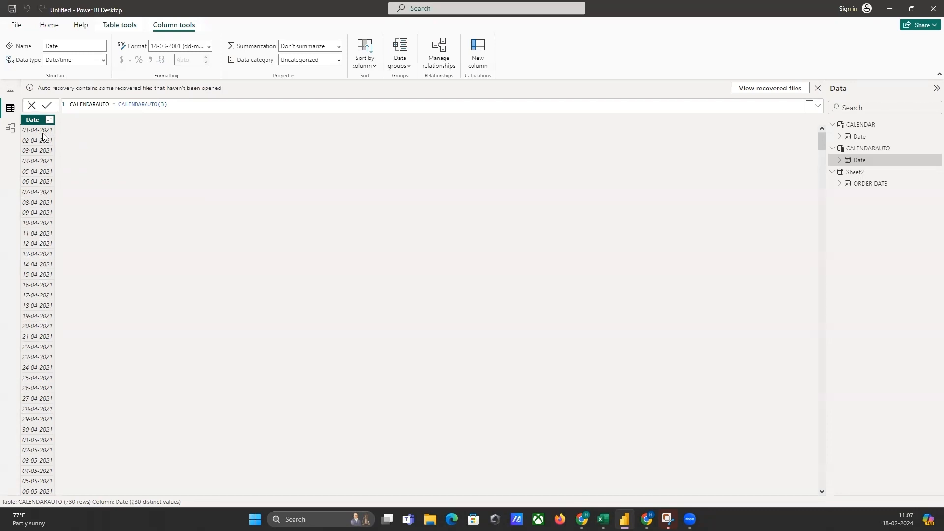
Check the first CALENDARAUTO(3) start date in cell J13 of Sheet1 in Excel and return to Power BI.
key("alt+Tab")
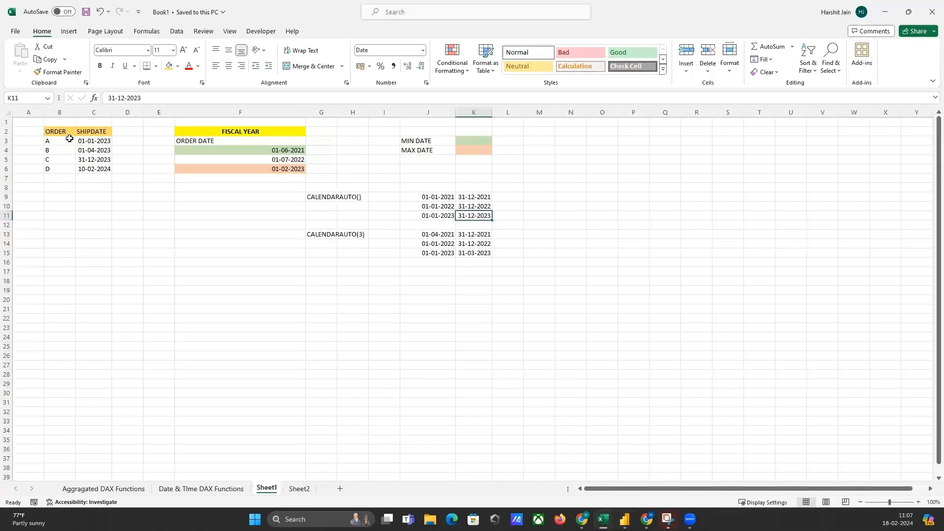
left_click(433, 234)
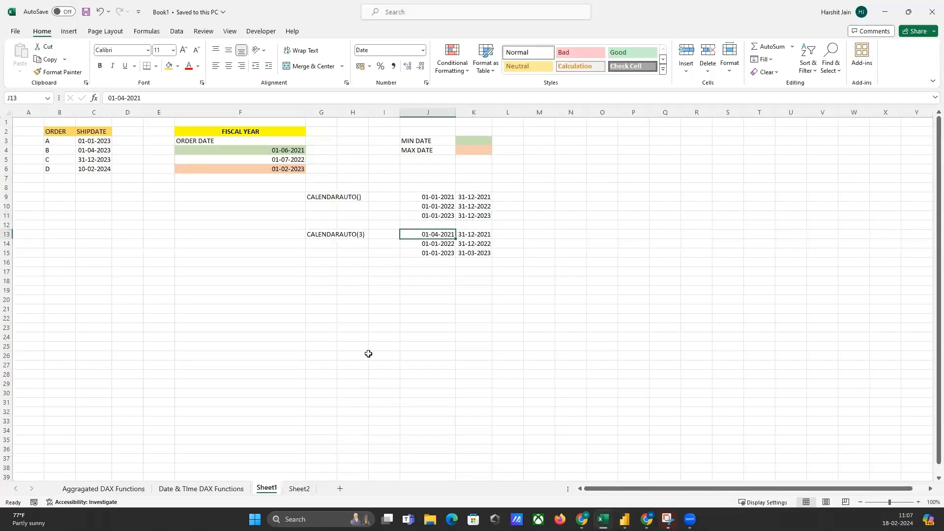
key("alt+Tab")
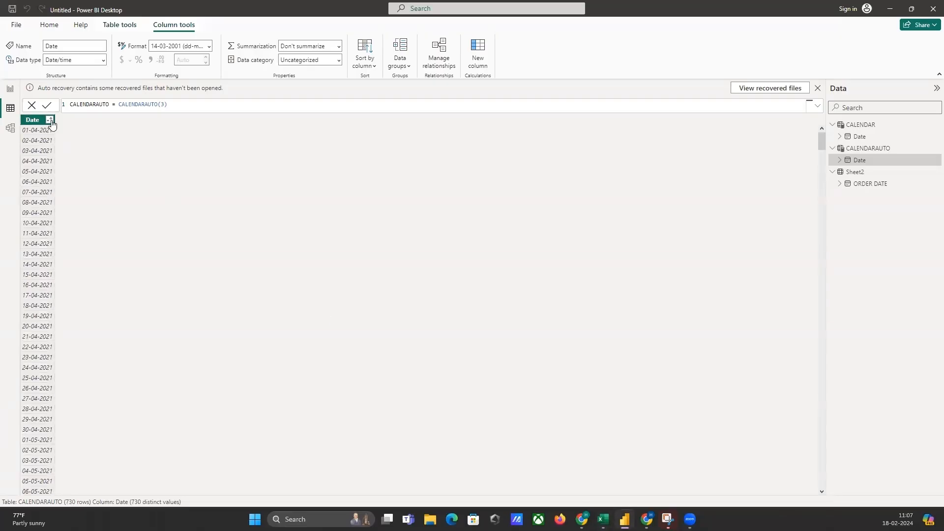
Sort the CALENDARAUTO table's Date column in descending order and check the last CALENDARAUTO(3) end date in cell K15 in Excel.
left_click(50, 120)
left_click(67, 142)
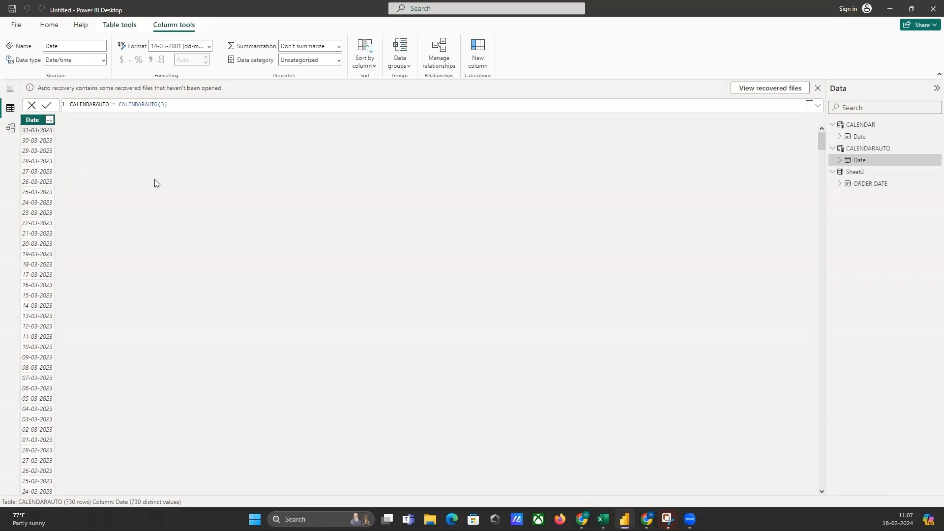
key("alt+Tab")
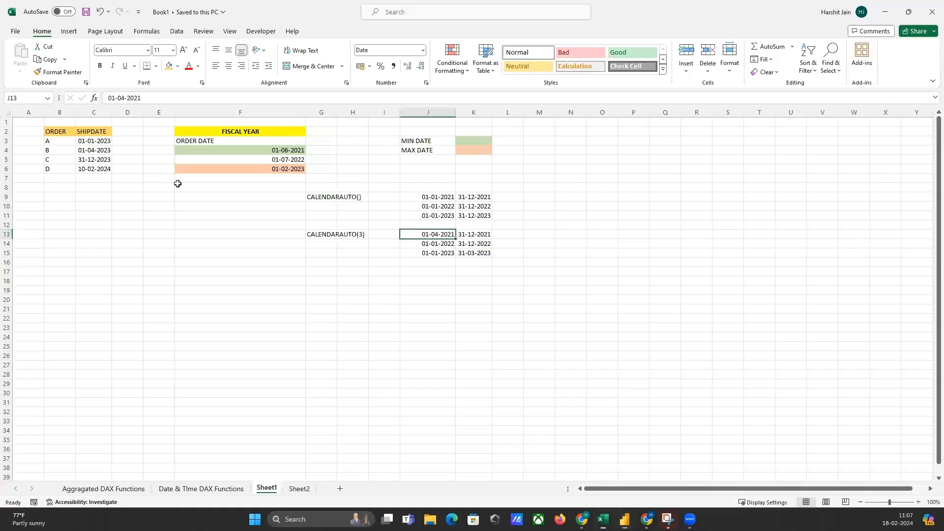
left_click(466, 254)
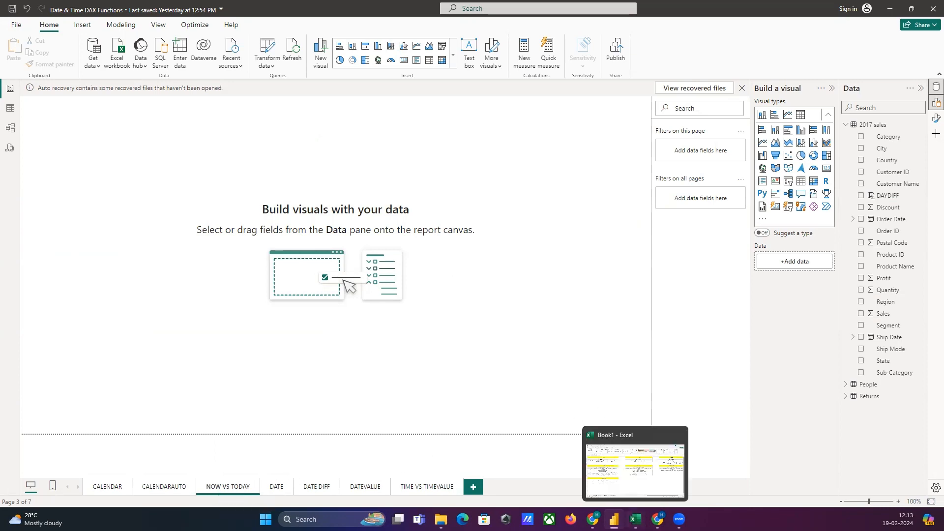
Review the NOW function's syntax and explanation in Sheet1 of the Excel workbook at 160% zoom.
left_click(635, 519)
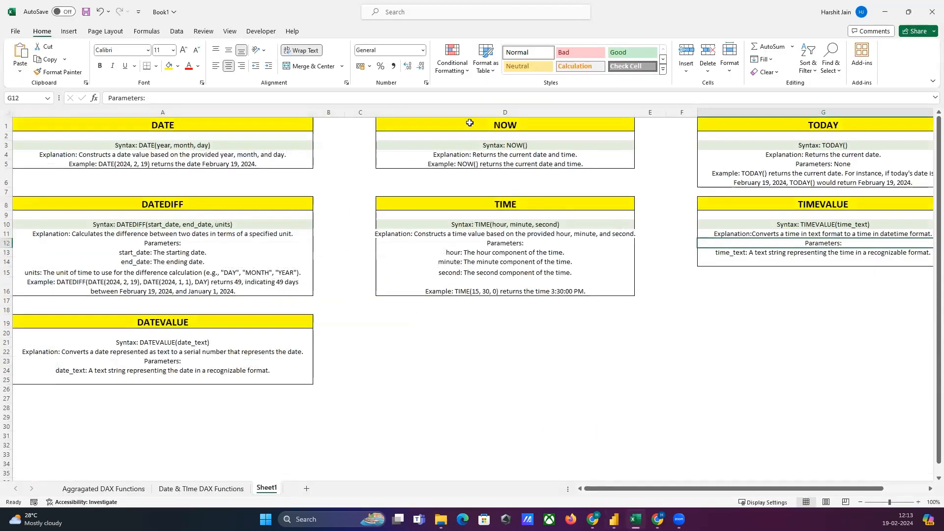
left_click(500, 125)
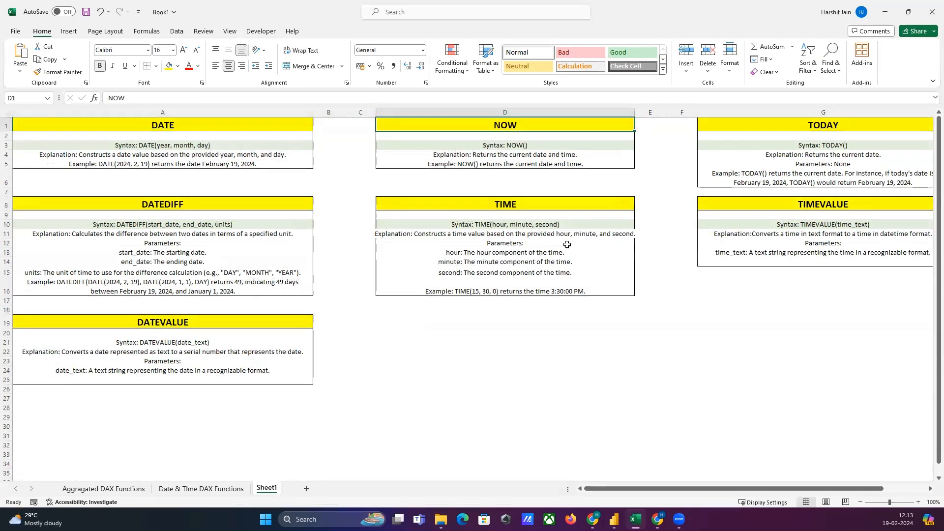
left_click(918, 502)
left_click(919, 502)
left_click(918, 503)
left_click(919, 502)
left_click(918, 502)
left_click(919, 503)
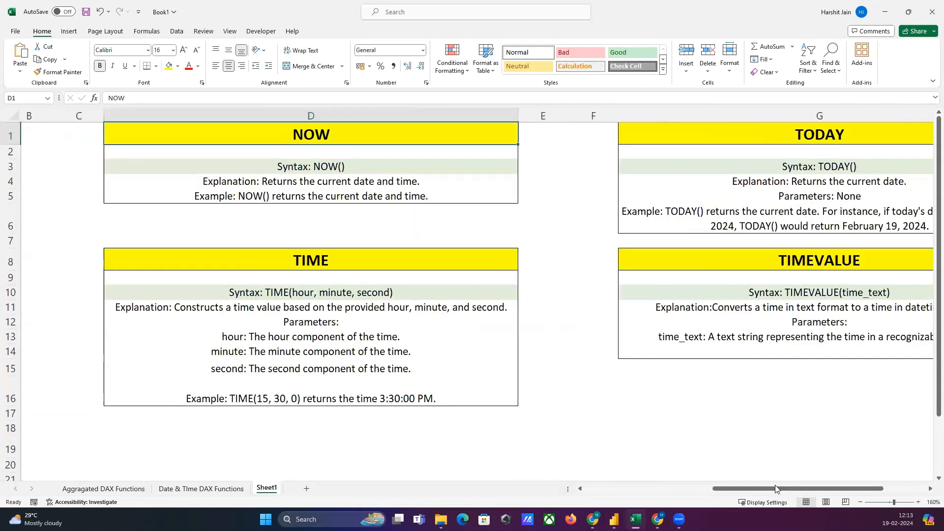
left_click_drag(775, 488, 621, 447)
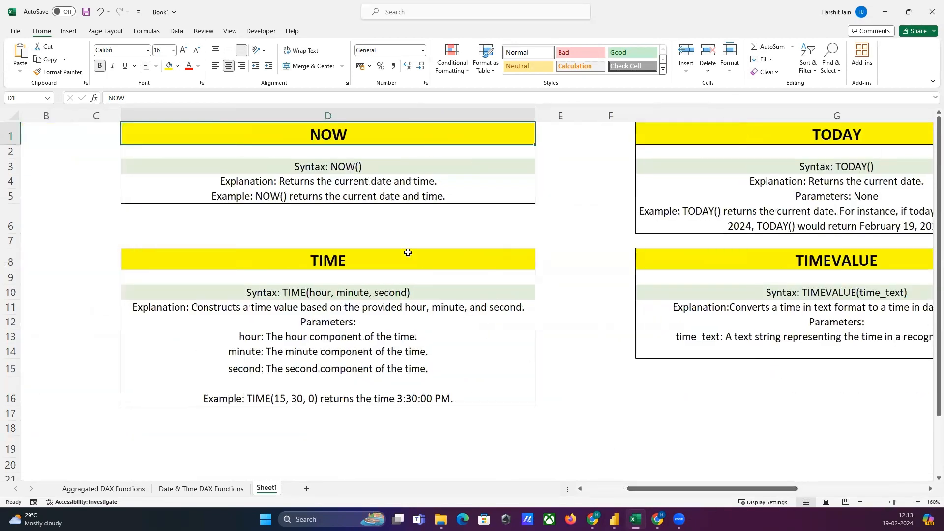
left_click(340, 168)
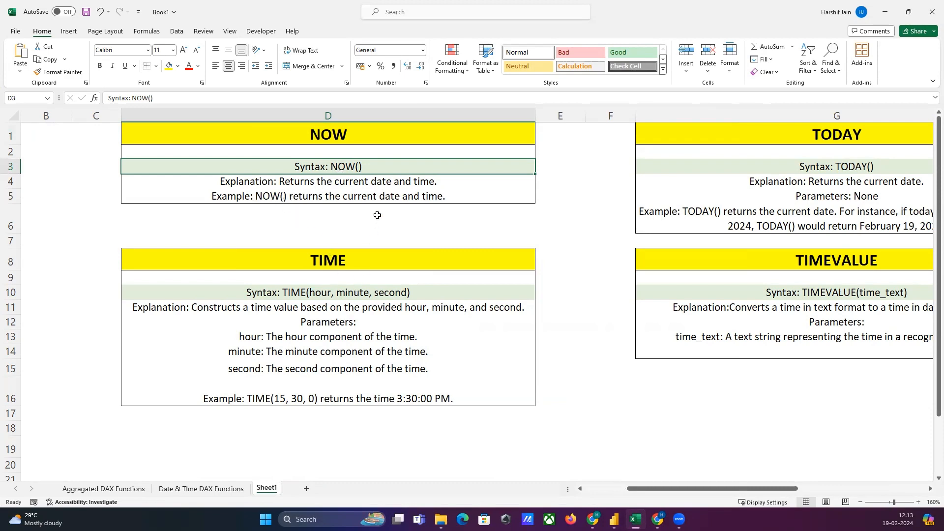
Switch to Power BI and create a measure NOW DAX = NOW() in the 2017 sales table.
left_click(615, 519)
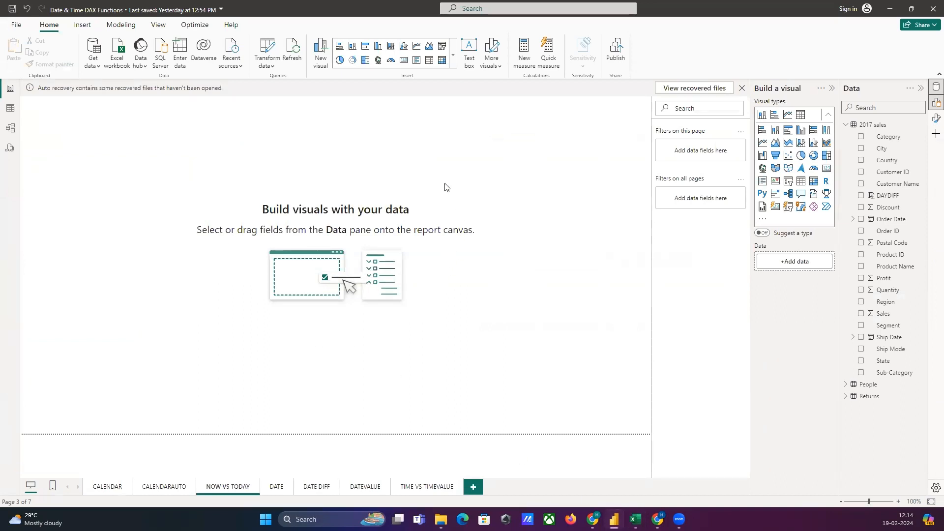
left_click(873, 125)
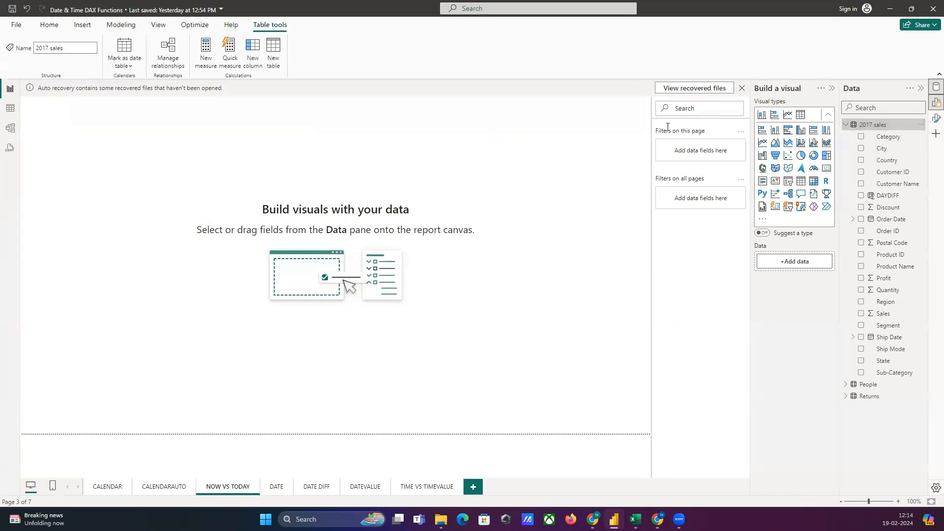
left_click(204, 63)
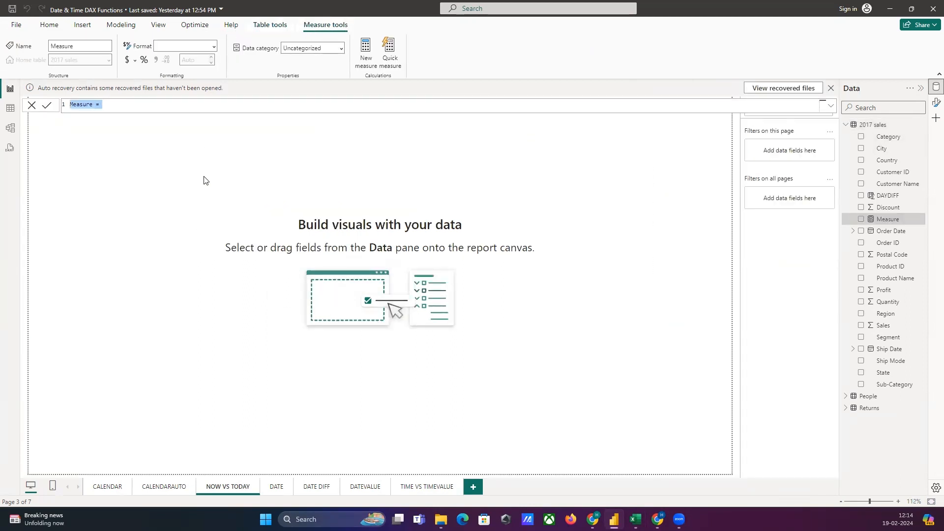
type("n")
type("N")
type("OW DAX ")
type("= ")
type("NOW")
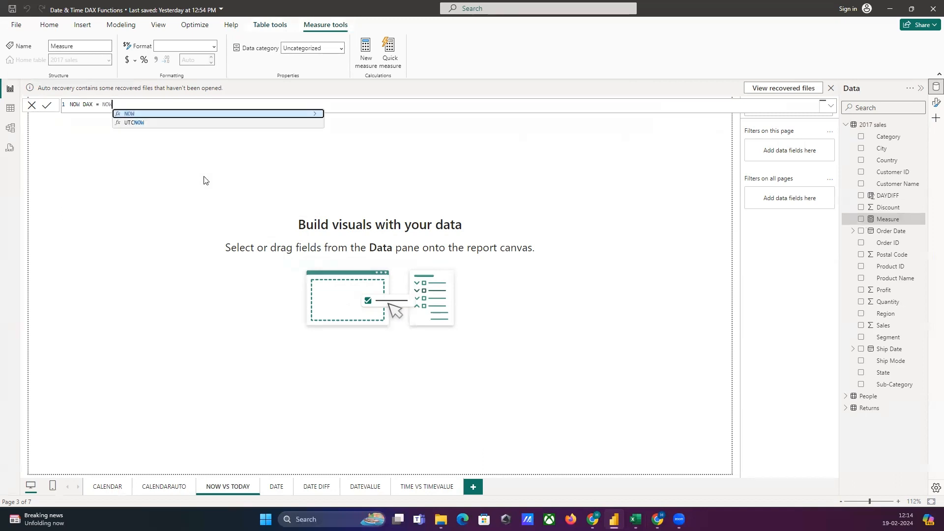
left_click(180, 114)
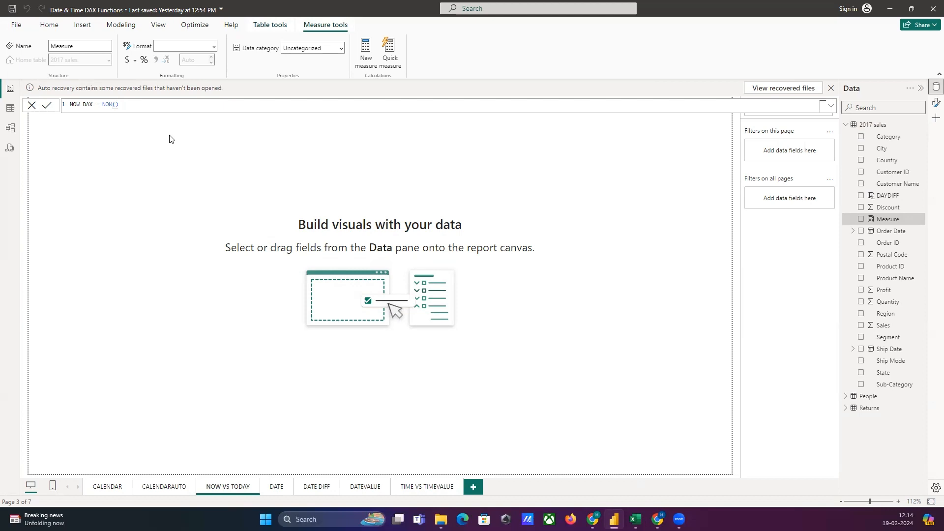
key("Return")
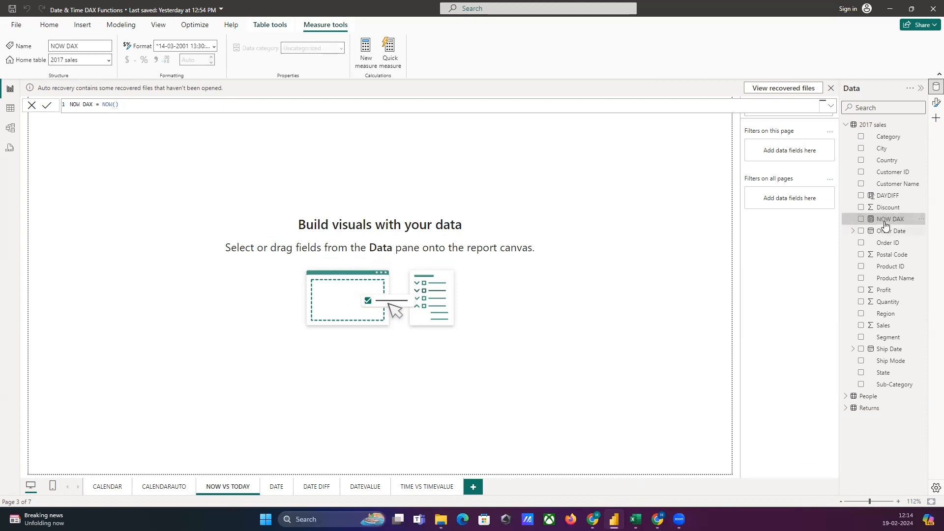
Enable the Build a visual pane and show it beside the Data pane.
left_click(193, 208)
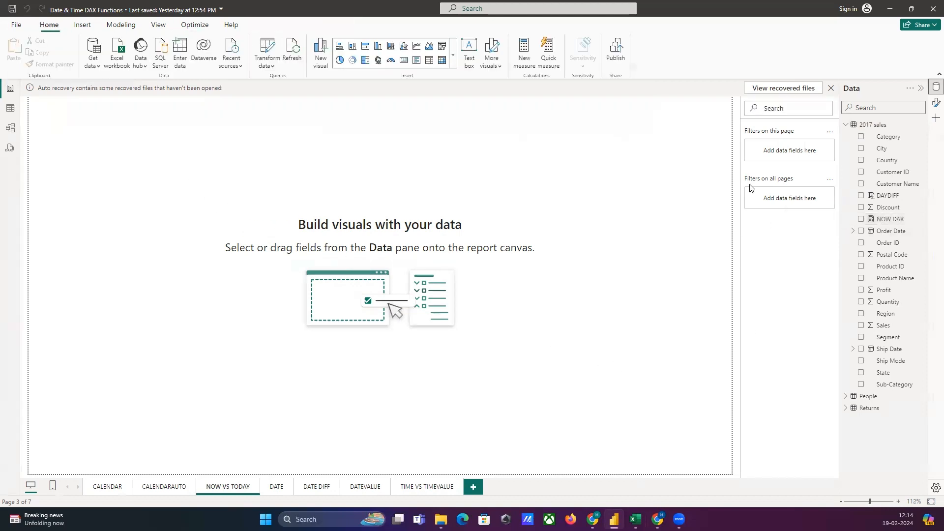
left_click(936, 118)
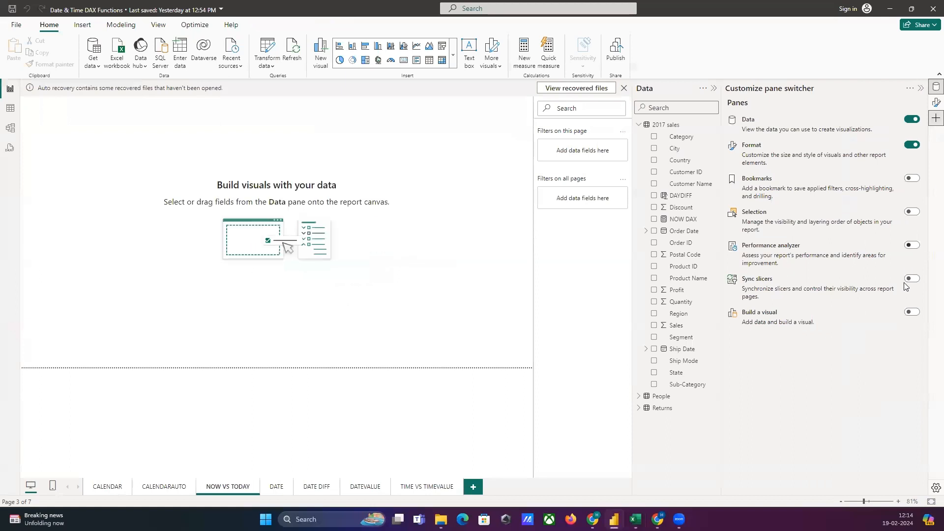
left_click(911, 312)
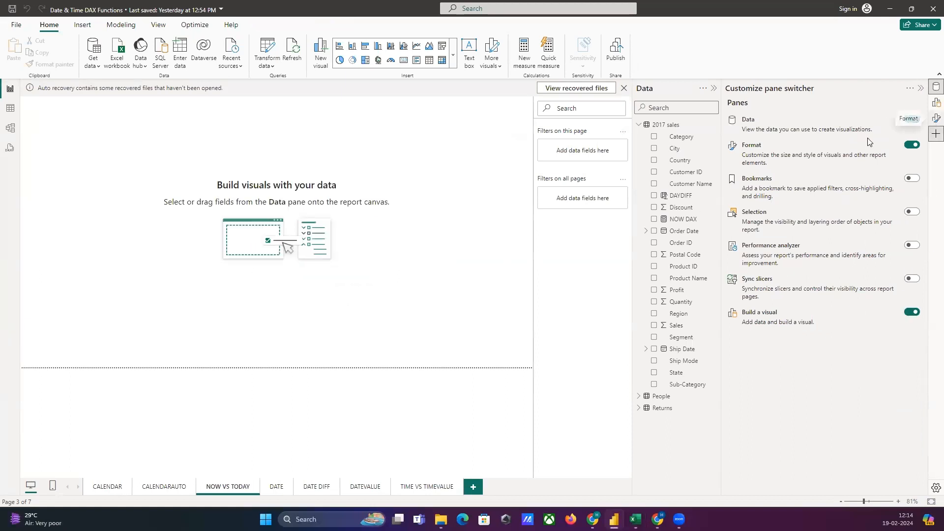
left_click(922, 88)
left_click(936, 104)
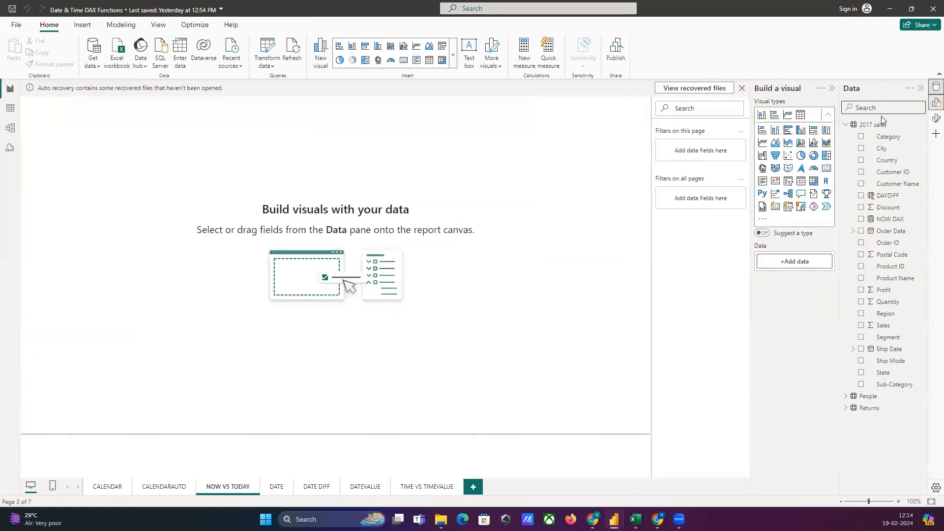
Add a card visual showing the NOW DAX measure to the NOW VS TODAY page and widen it.
left_click(827, 168)
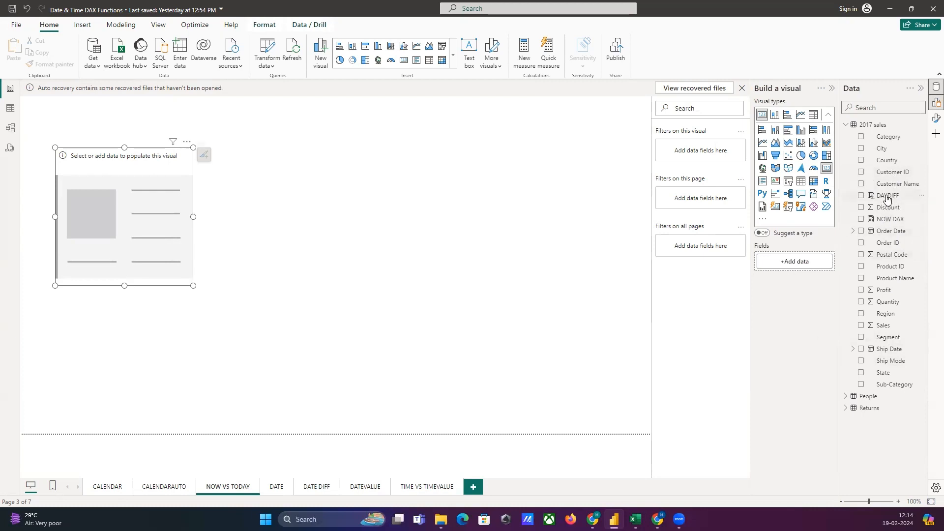
left_click_drag(888, 220, 124, 214)
left_click_drag(192, 218, 302, 217)
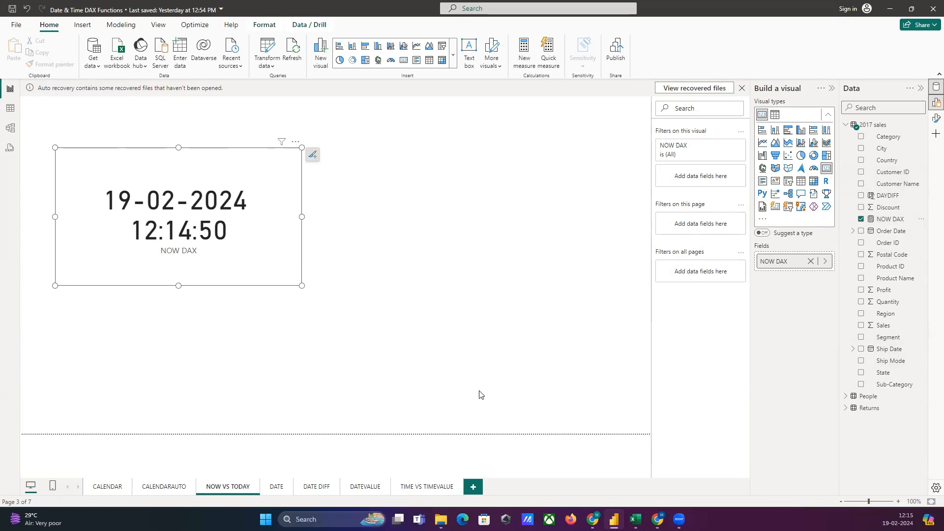
Review the TODAY function's syntax and explanation in Sheet1 of the Excel workbook.
left_click(635, 519)
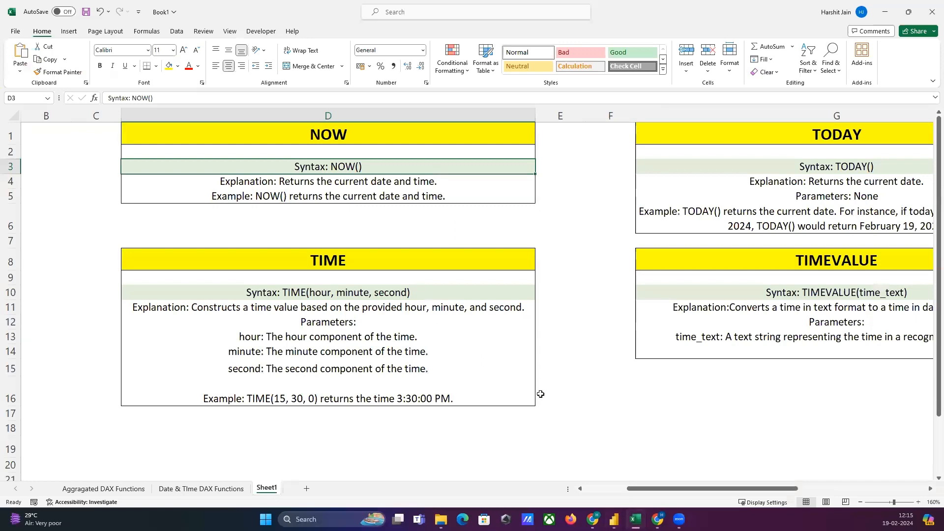
left_click_drag(663, 490, 846, 491)
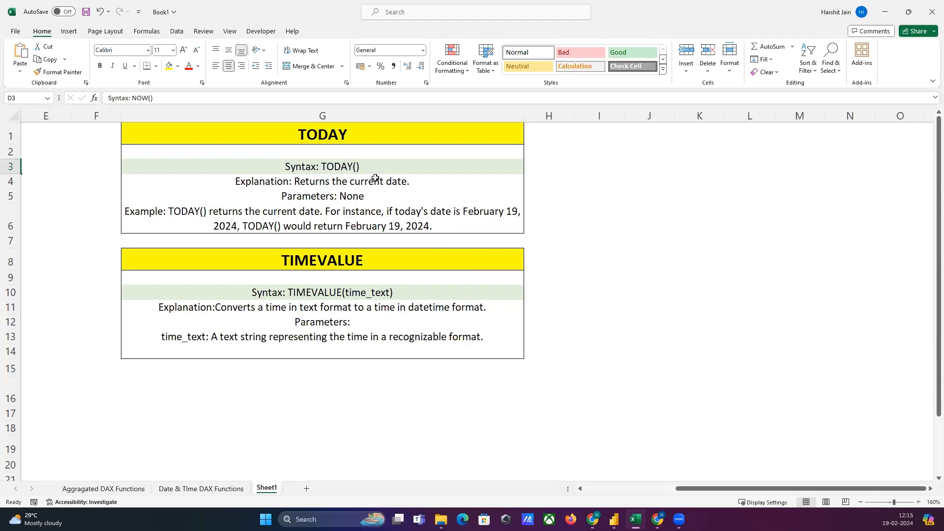
left_click(338, 184)
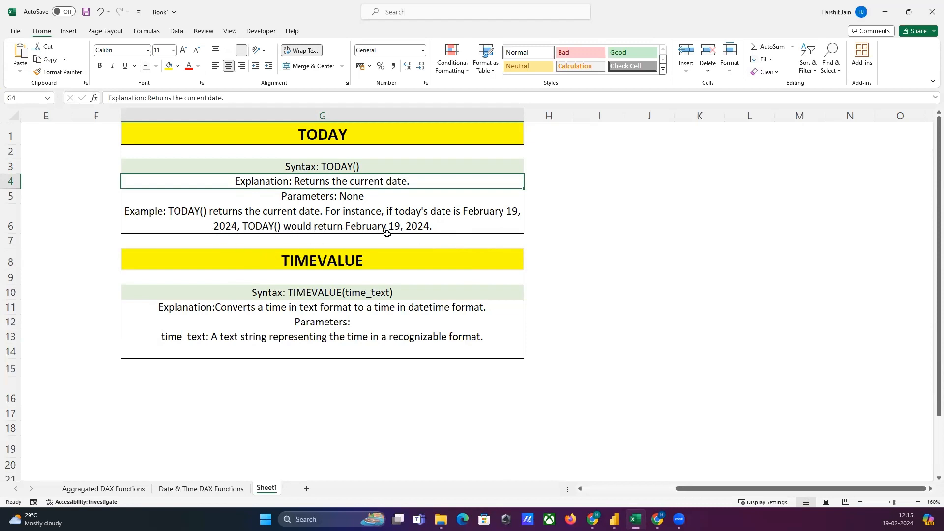
Switch to Power BI and create a measure TODAY DAX = TODAY() in the 2017 sales table.
left_click(613, 519)
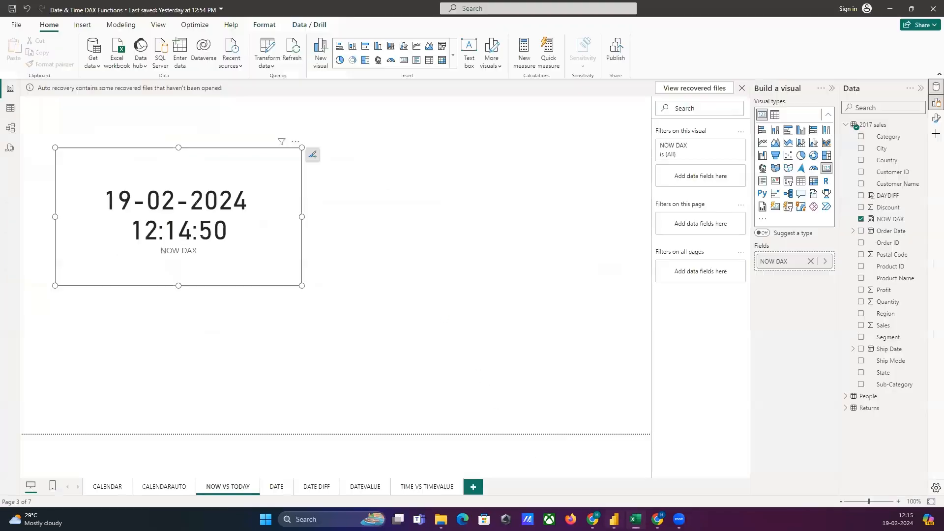
left_click(387, 205)
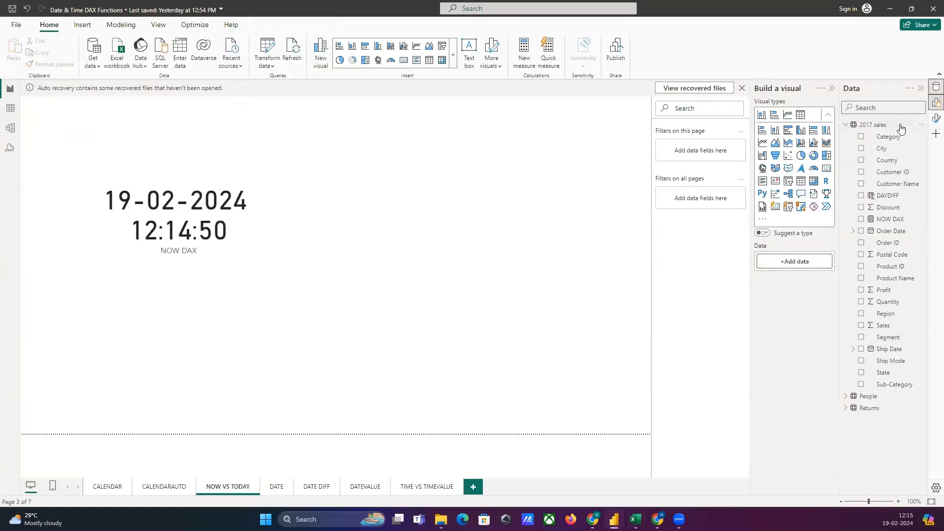
left_click(522, 60)
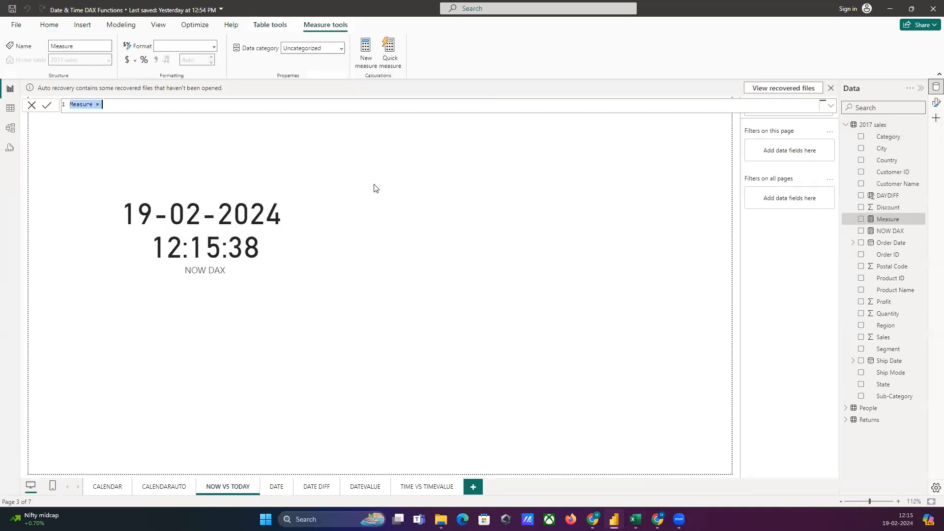
type("TODAY DAX = TODA")
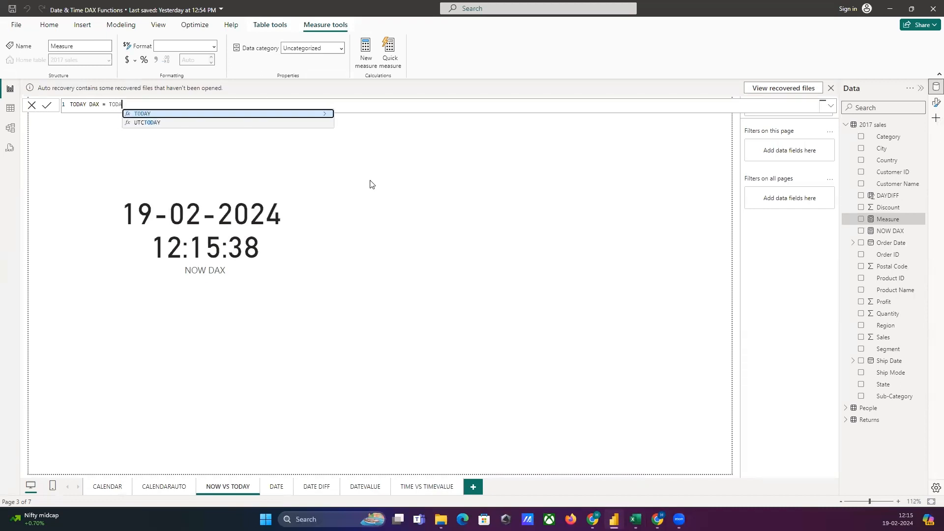
left_click(168, 117)
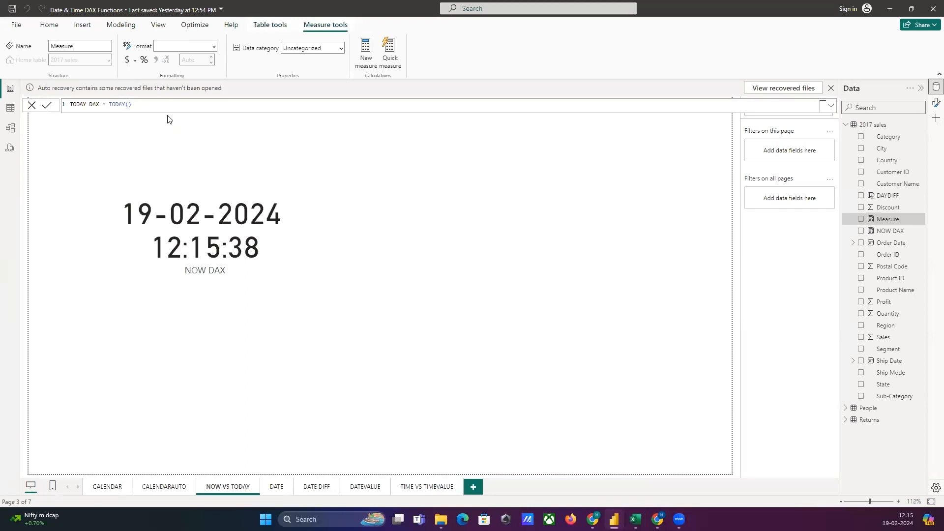
key("Return")
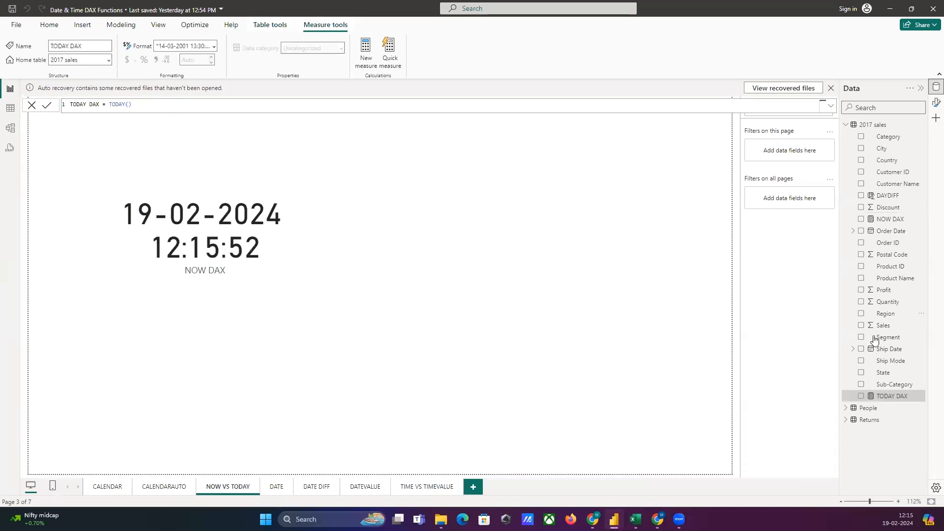
Re-enable the Build a visual pane so the visual types are available.
left_click(936, 118)
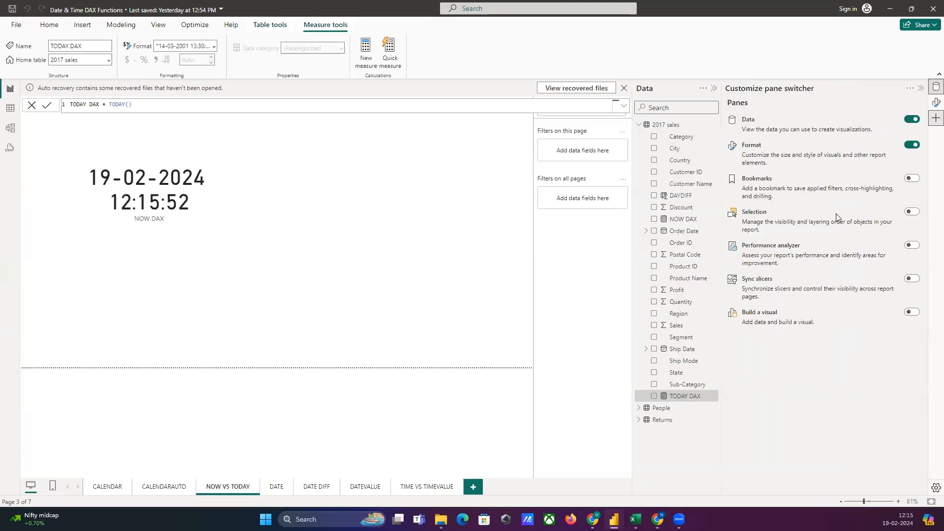
left_click(913, 312)
left_click(933, 105)
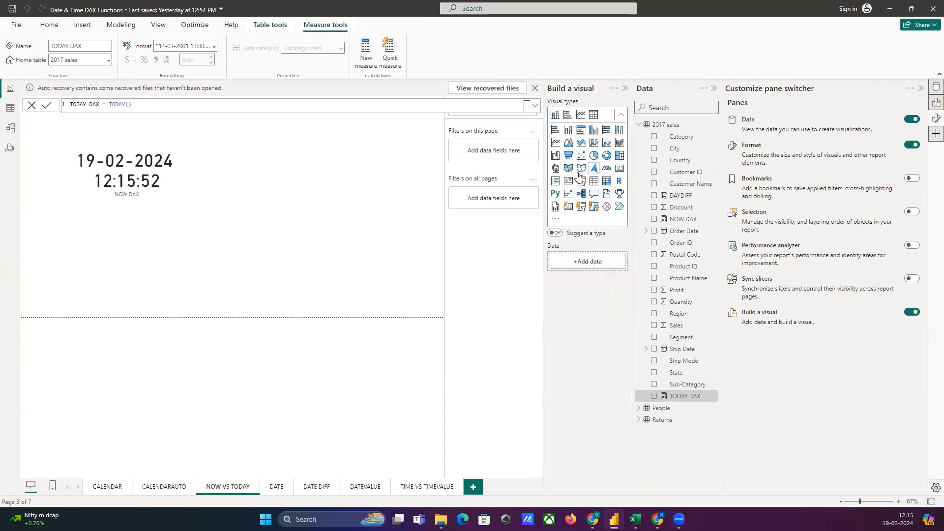
Add a second card showing the TODAY DAX measure, place it beside the NOW DAX card and widen it to fit one line.
left_click(620, 169)
left_click_drag(150, 250, 316, 166)
left_click(920, 89)
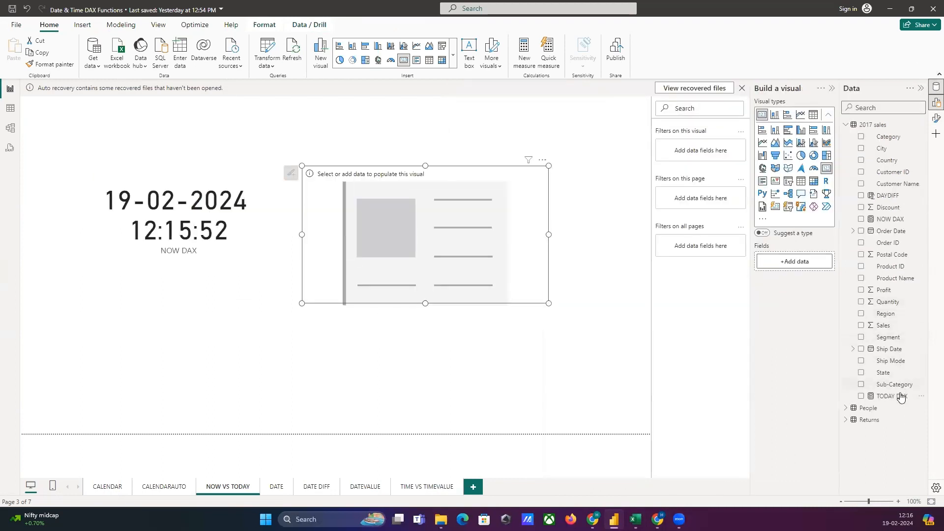
left_click_drag(900, 397, 466, 253)
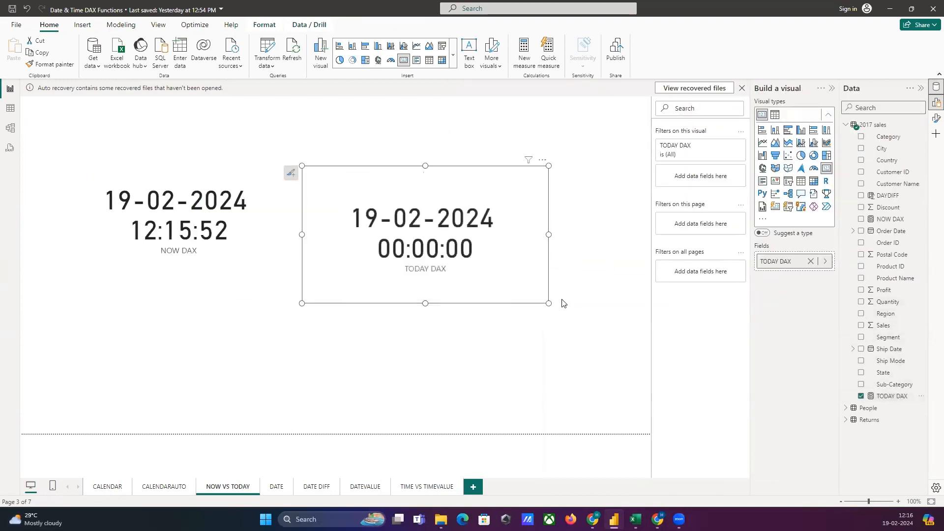
left_click_drag(551, 236, 592, 236)
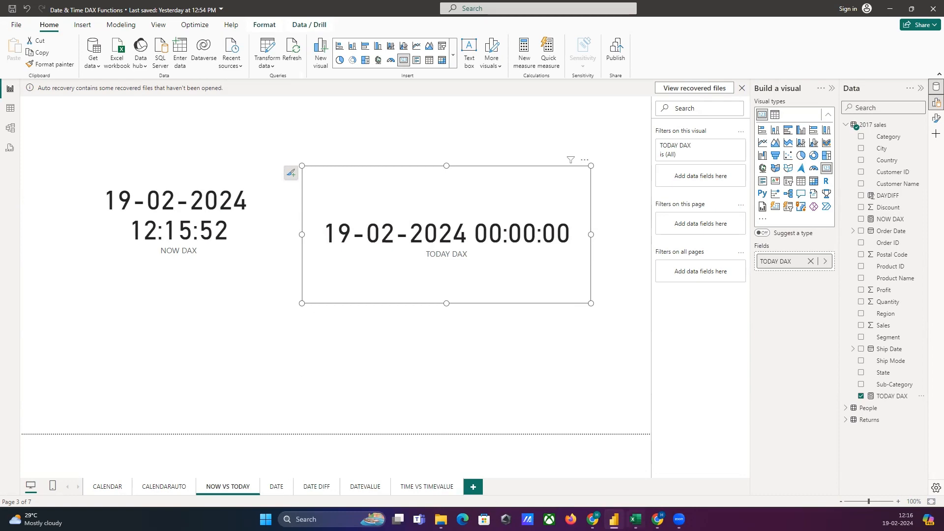
Switch to the Excel notes and review the DATE function's syntax, explanation and example in Sheet1.
left_click(636, 520)
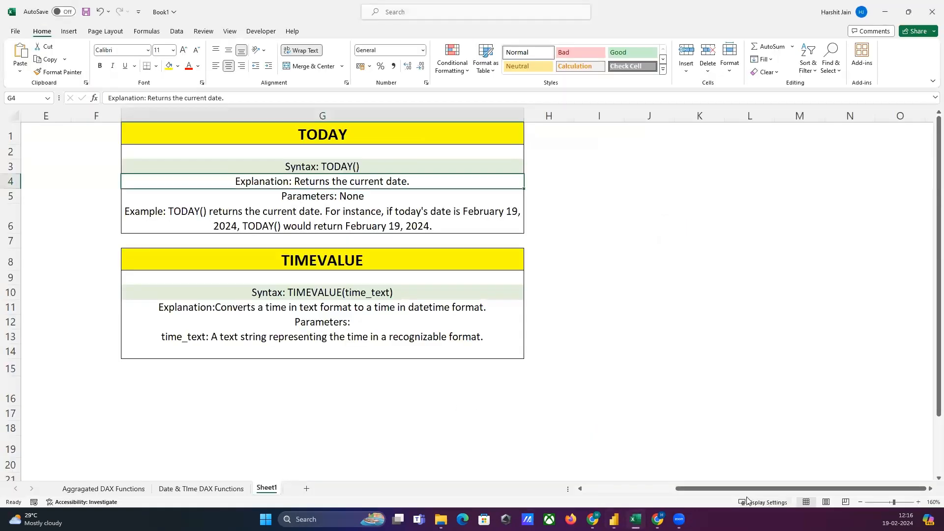
left_click_drag(747, 488, 587, 489)
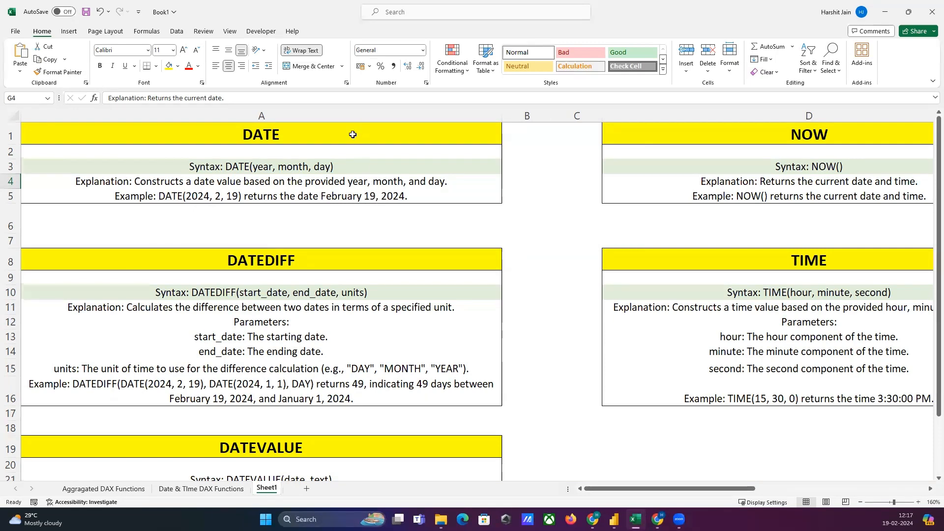
Switch to Power BI and, on the DATE page, create a measure DATE DAX = DATE(2024,2,19) in the 2017 sales table.
left_click(615, 520)
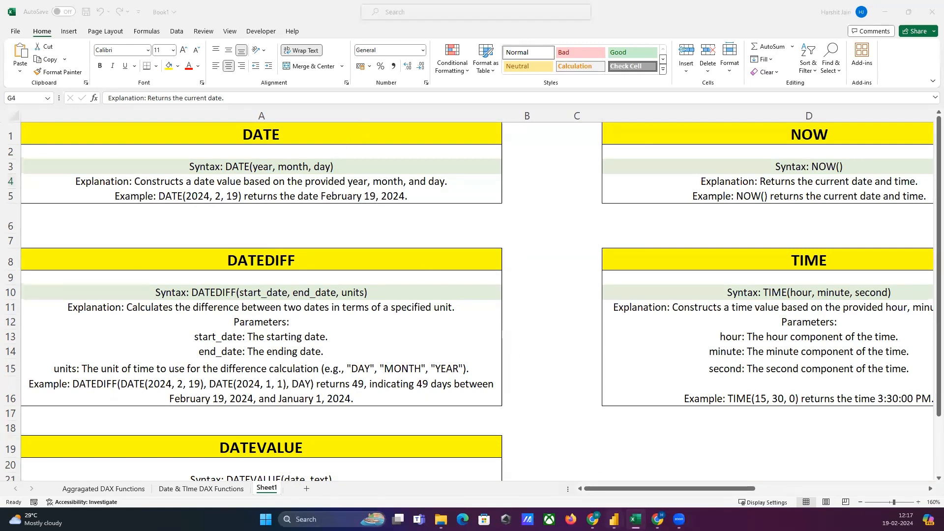
left_click(275, 489)
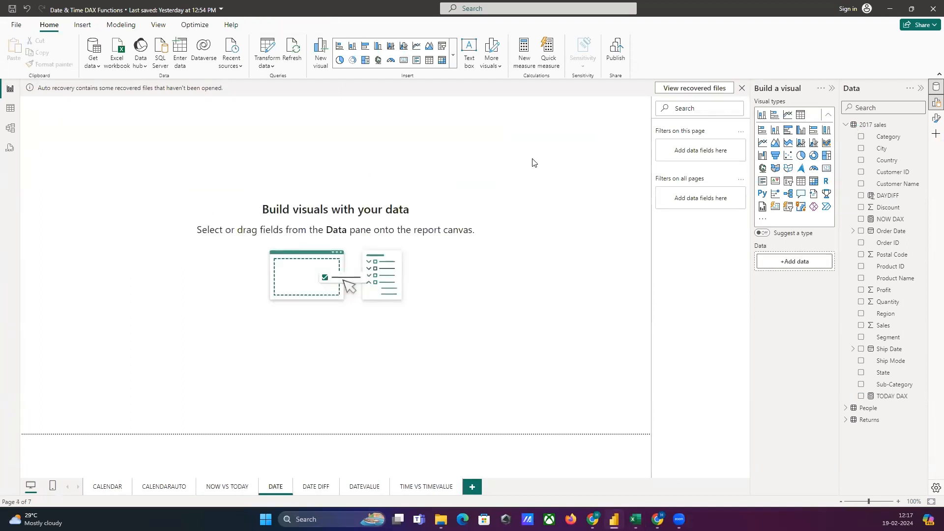
left_click(525, 51)
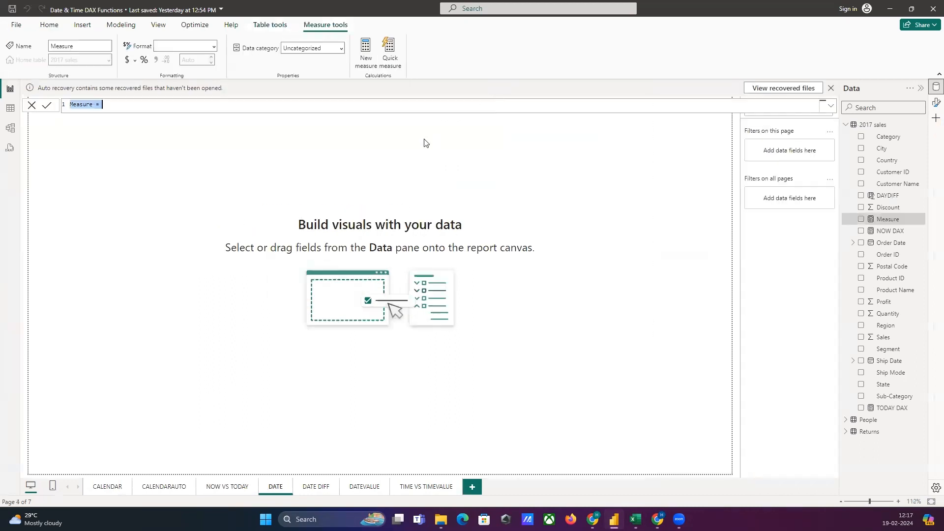
type("D")
type("ATE DAX = DATE")
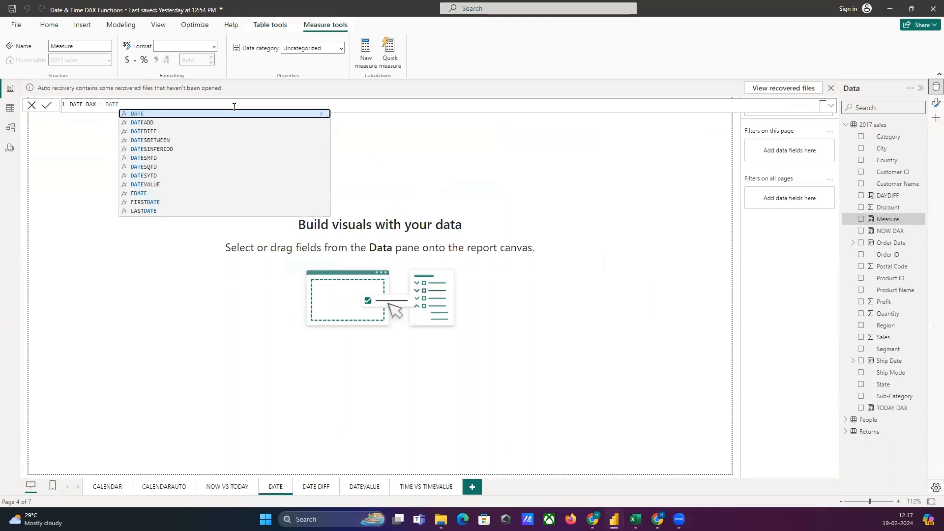
left_click(219, 116)
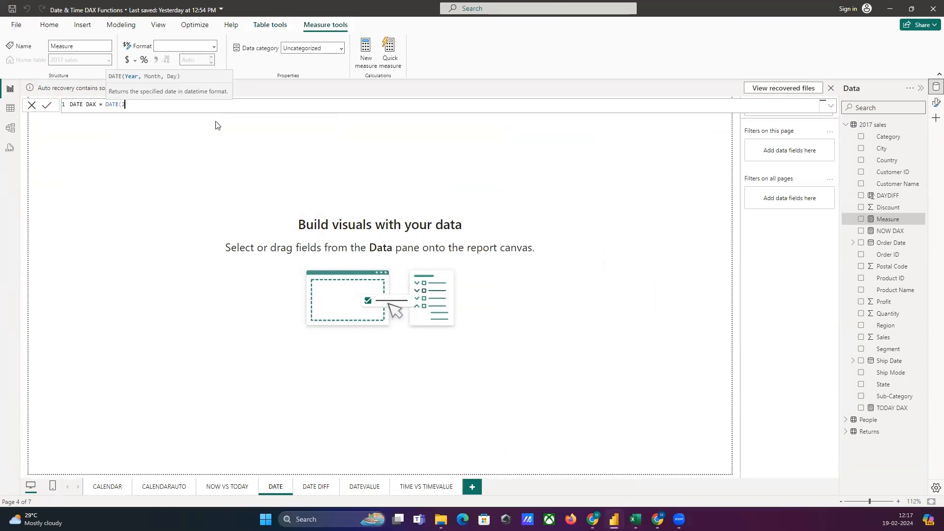
type("2024,")
type("2,19)")
key("Return")
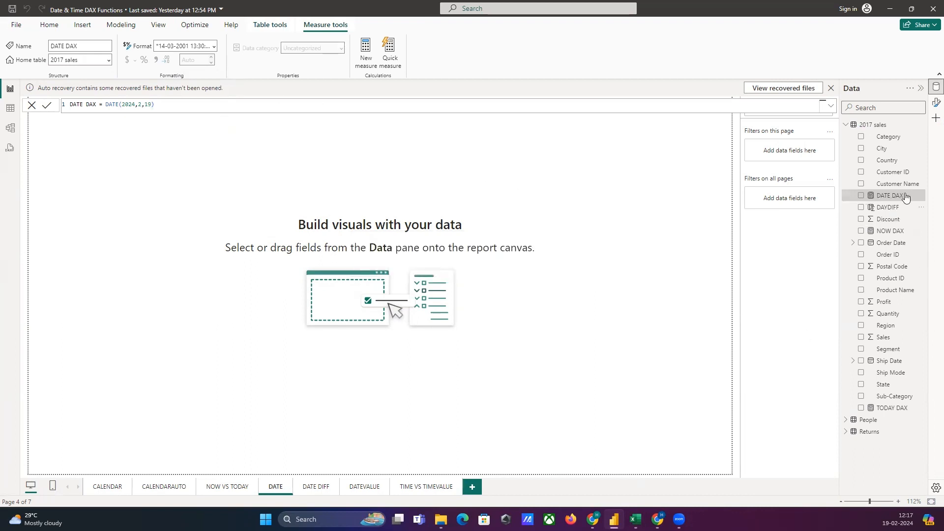
Re-enable the Build a visual pane on the DATE page and close the pane switcher.
left_click(935, 119)
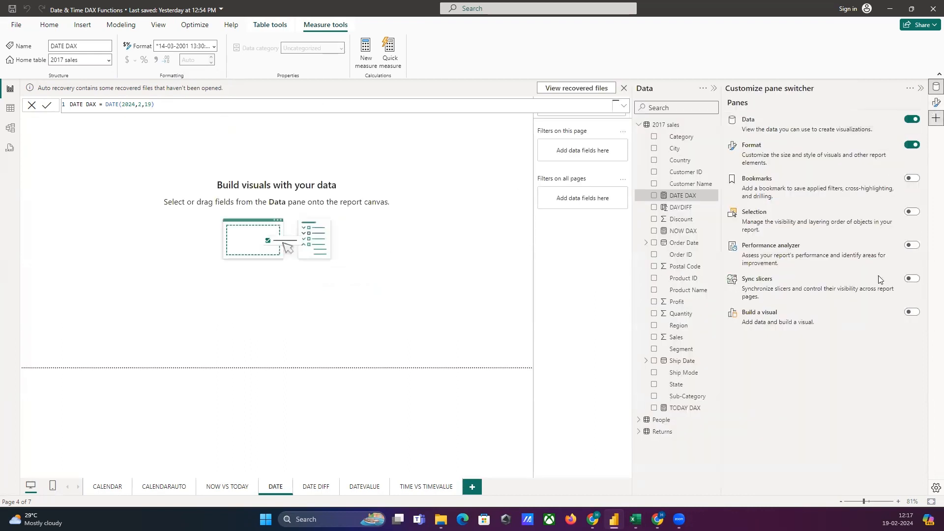
left_click(912, 312)
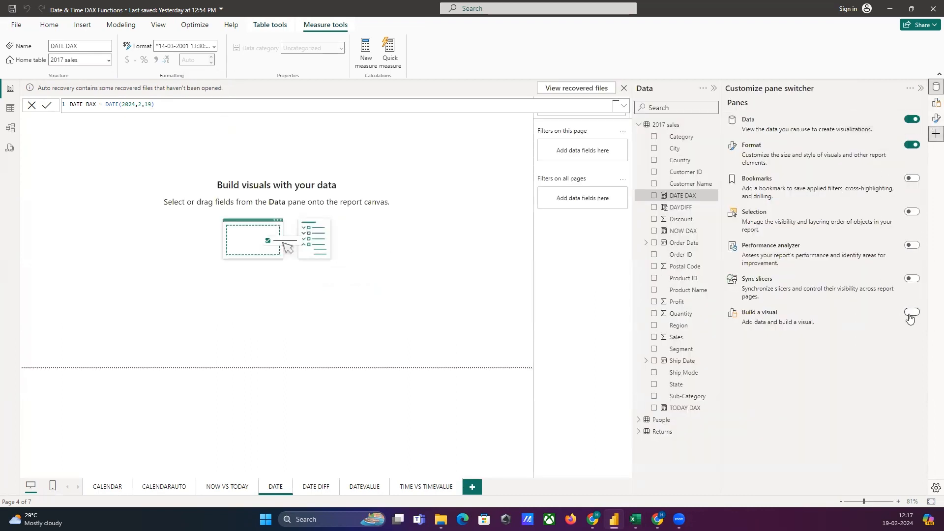
left_click(936, 103)
left_click(921, 88)
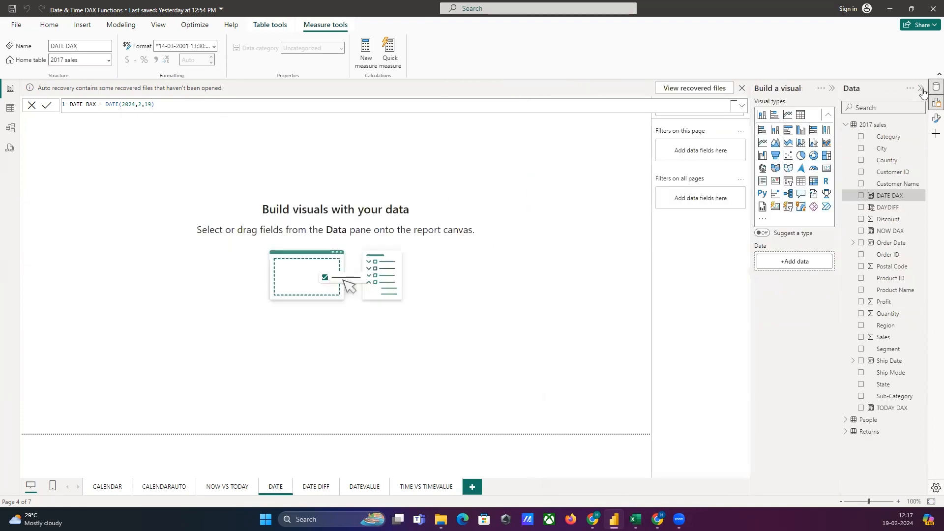
Add a card showing the DATE DAX measure and widen it so the date and time fit on one line.
left_click(827, 168)
left_click_drag(91, 240, 231, 320)
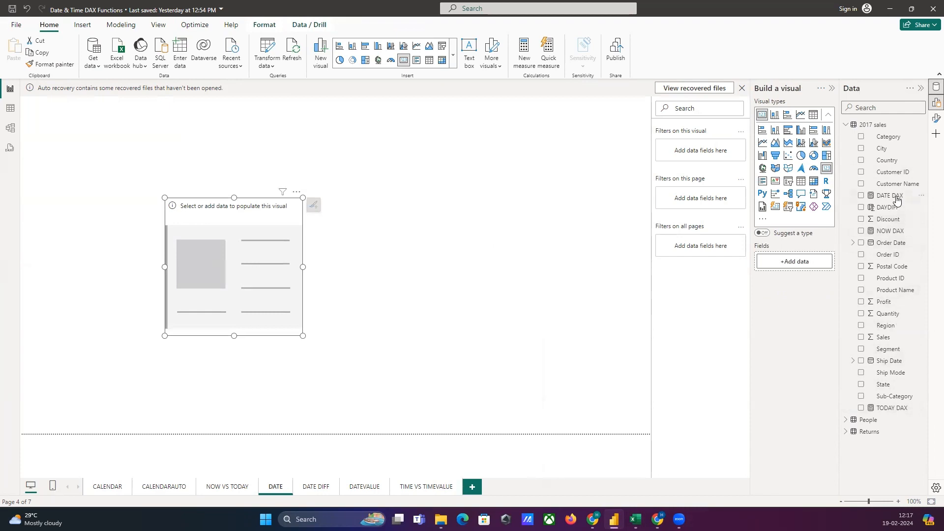
left_click_drag(891, 195, 247, 287)
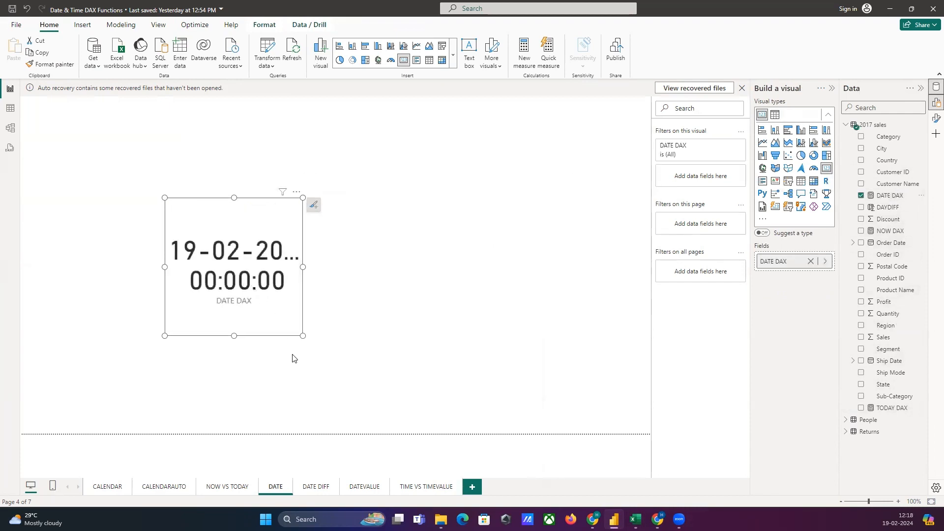
left_click_drag(302, 267, 491, 267)
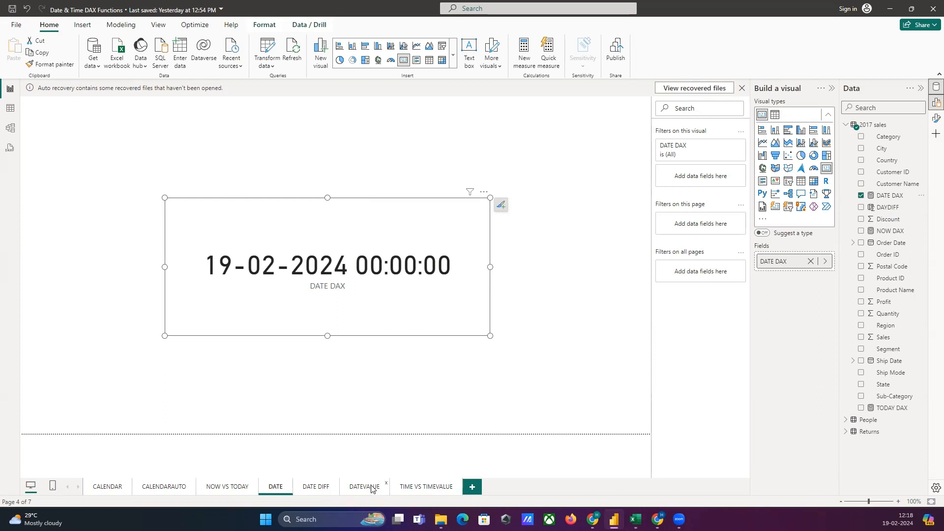
Move the DATEVALUE page ahead of the DATE DIFF page and open it.
left_click_drag(374, 489, 322, 488)
left_click(318, 488)
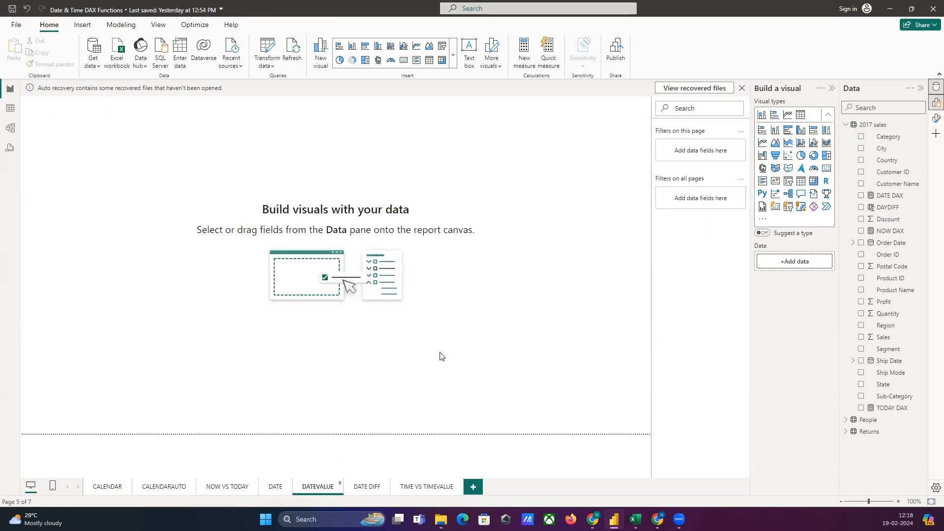
Switch to the Excel notes and review the DATEVALUE function's explanation and parameters in Sheet1.
left_click(636, 520)
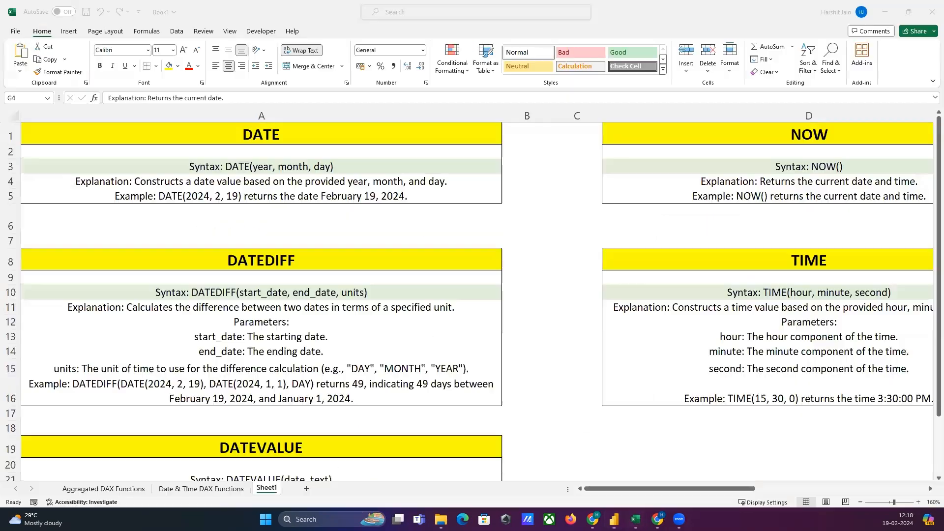
left_click(365, 327)
scroll(365, 327, "down", 5)
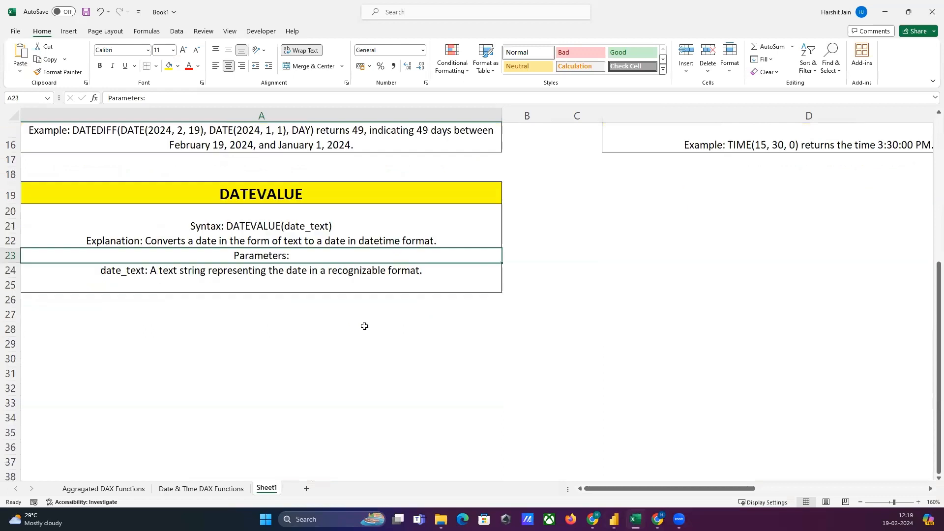
left_click(225, 244)
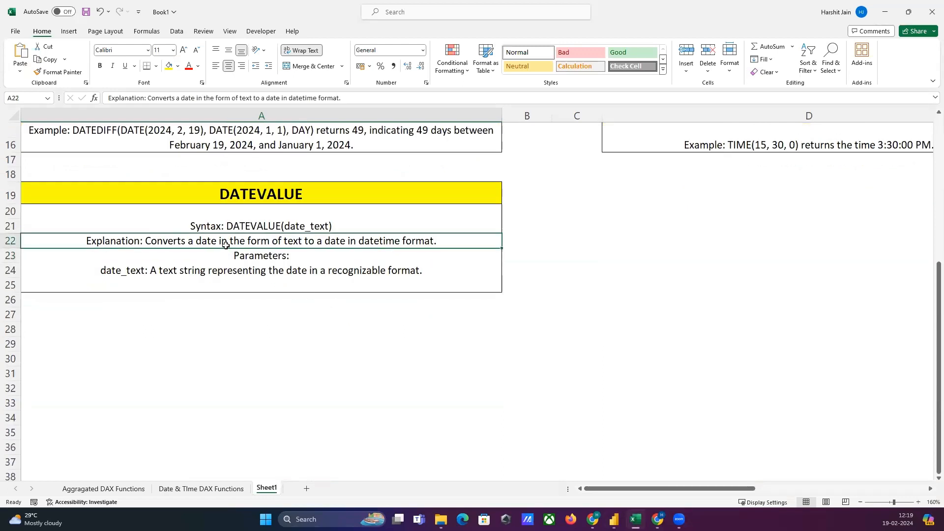
Fill the DATEVALUE syntax cell A21 with the lightest green theme colour.
left_click(252, 226)
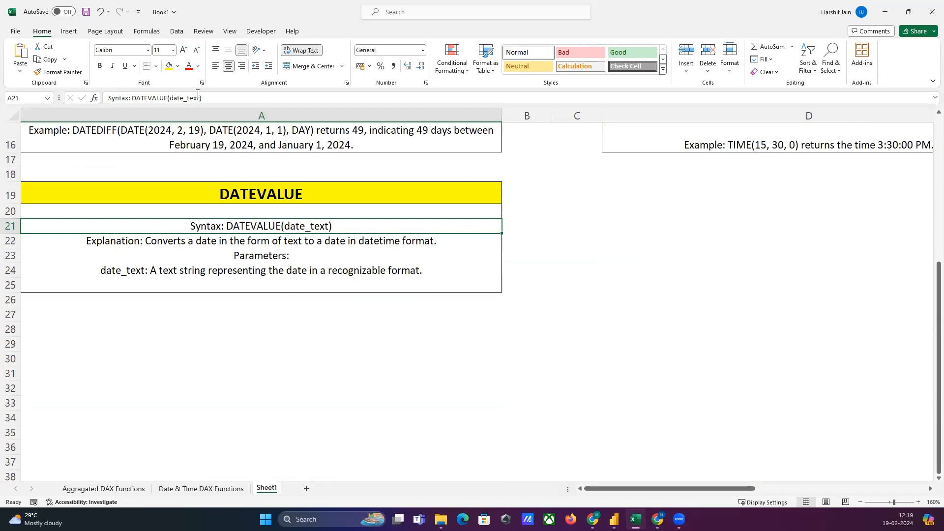
left_click(177, 66)
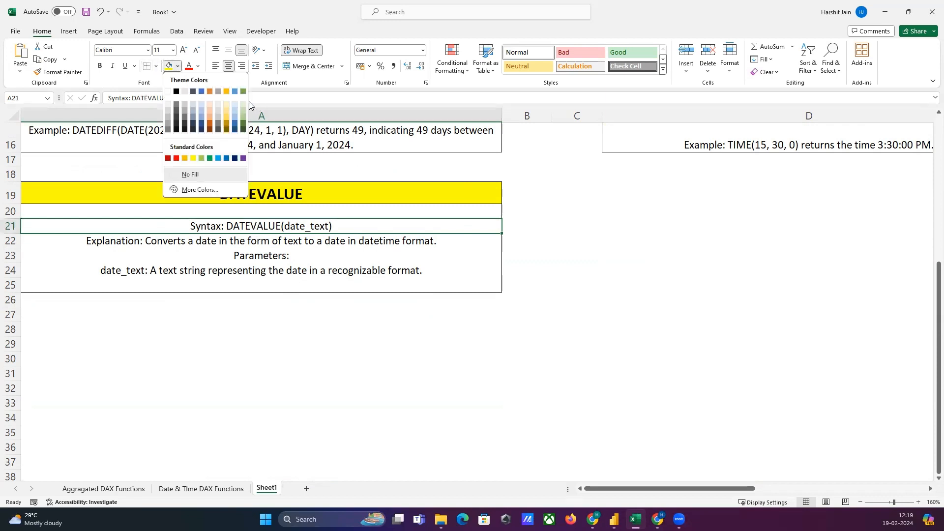
left_click(243, 104)
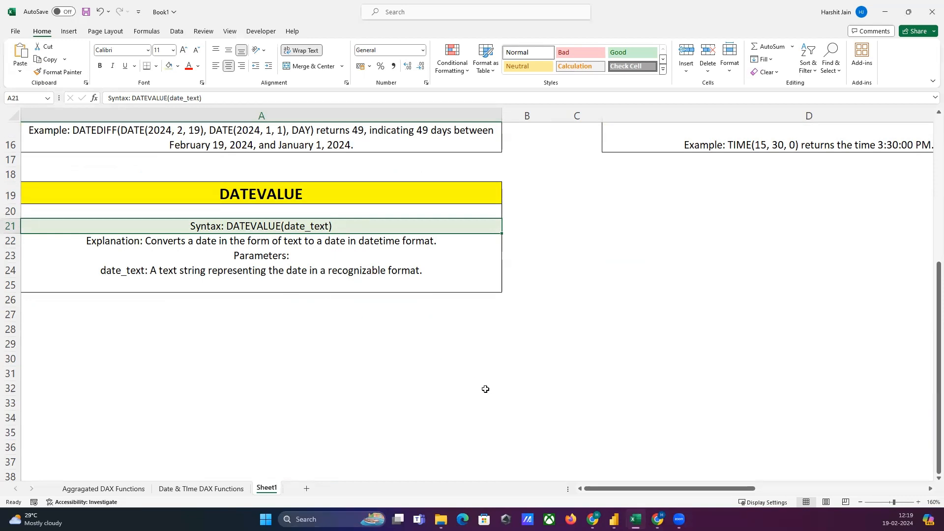
Switch to Power BI and create a measure DATEVALUE DAX = DATEVALUE("2024-02-19") in the 2017 sales table.
left_click(614, 519)
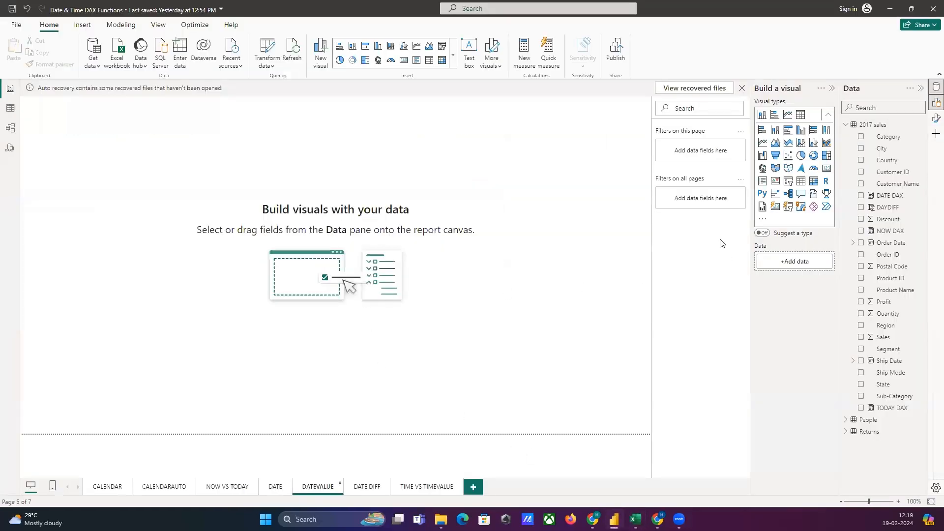
left_click(519, 58)
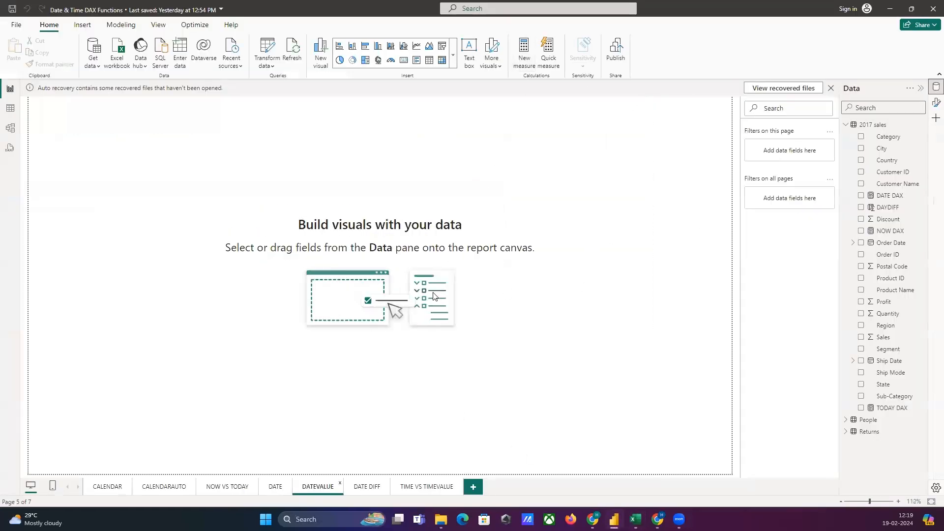
type("DA")
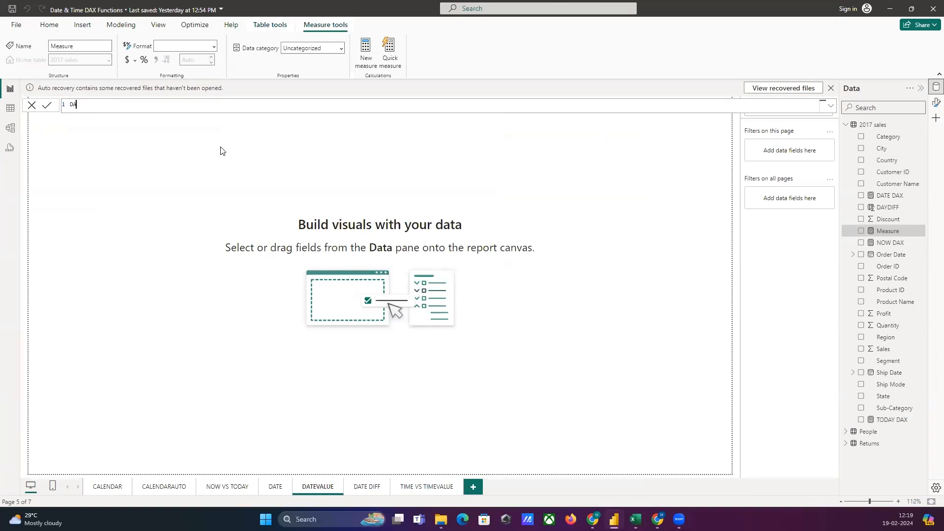
type("TEVALUE DAX")
type("= DATEV")
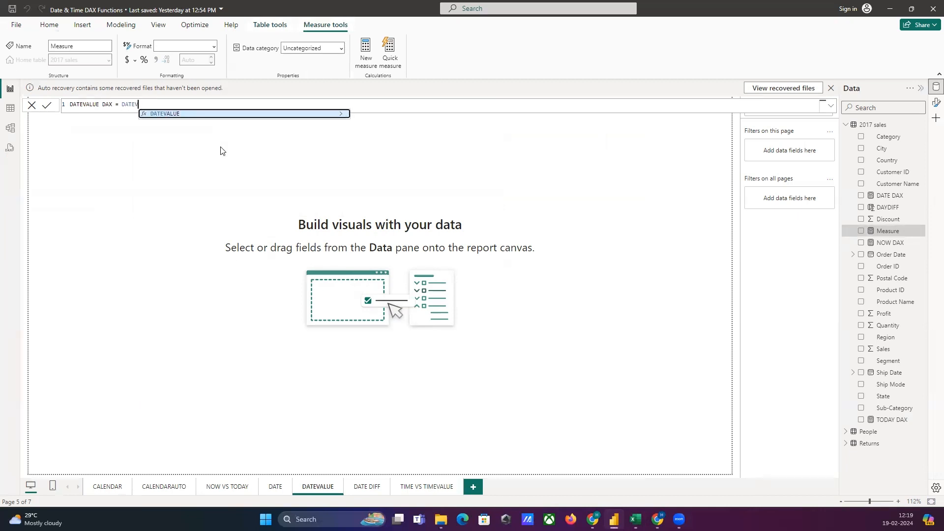
key("Tab")
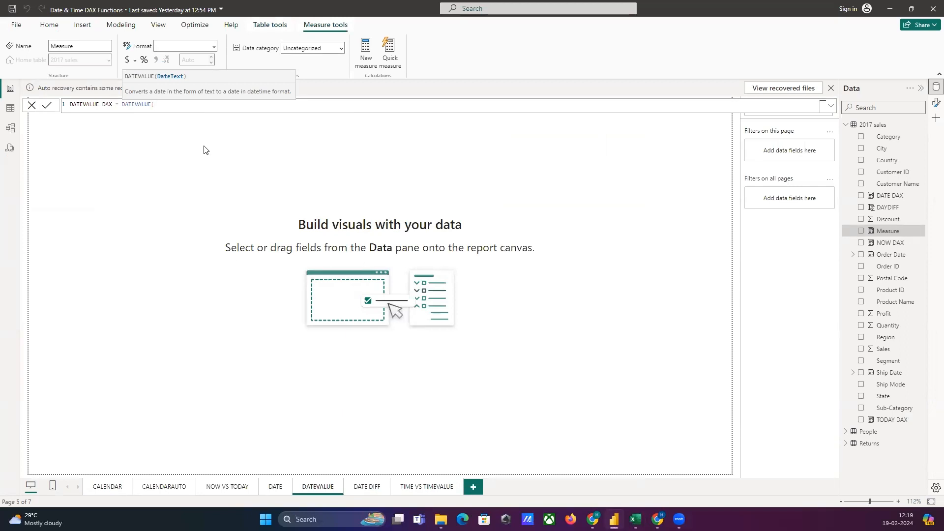
type("\"")
type("2024")
type("-0")
type("2-2")
type("9\"")
type(")")
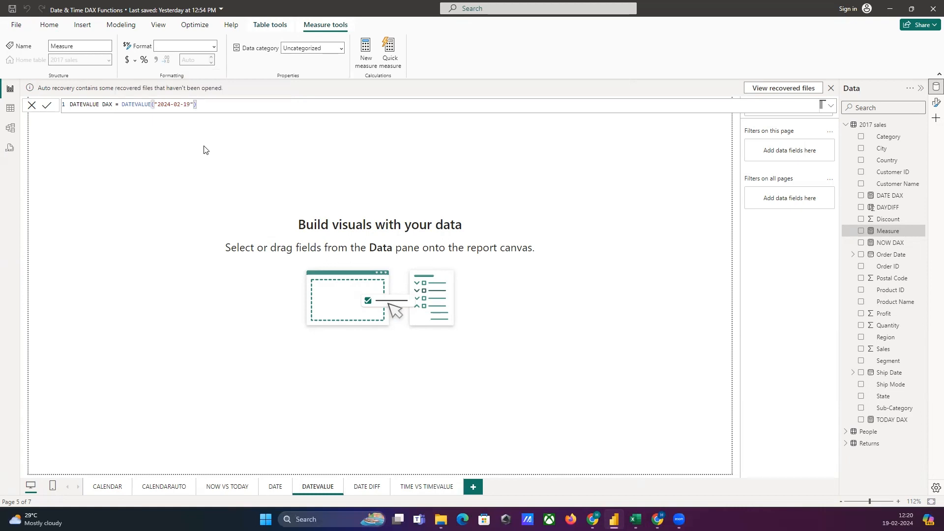
key("Return")
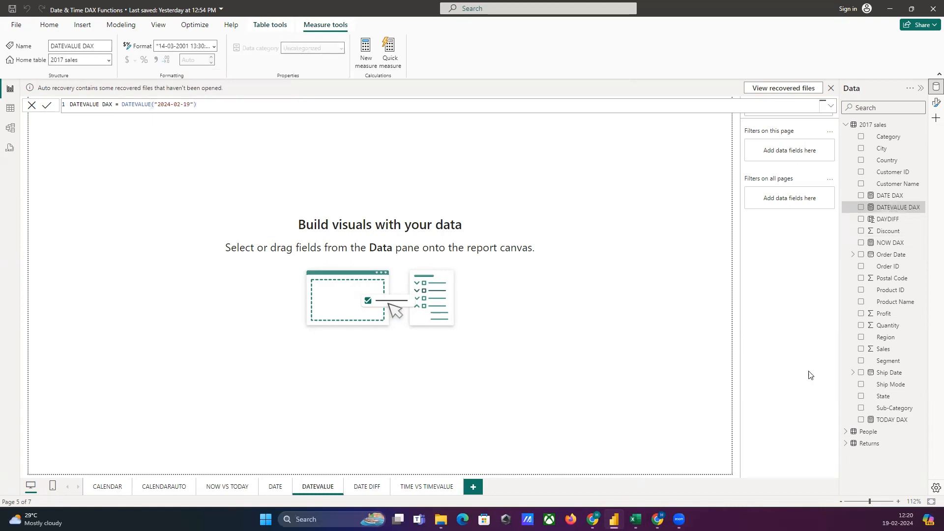
Turn the Build a visual pane back on for the DATEVALUE page and close the pane switcher.
left_click(936, 118)
left_click(912, 311)
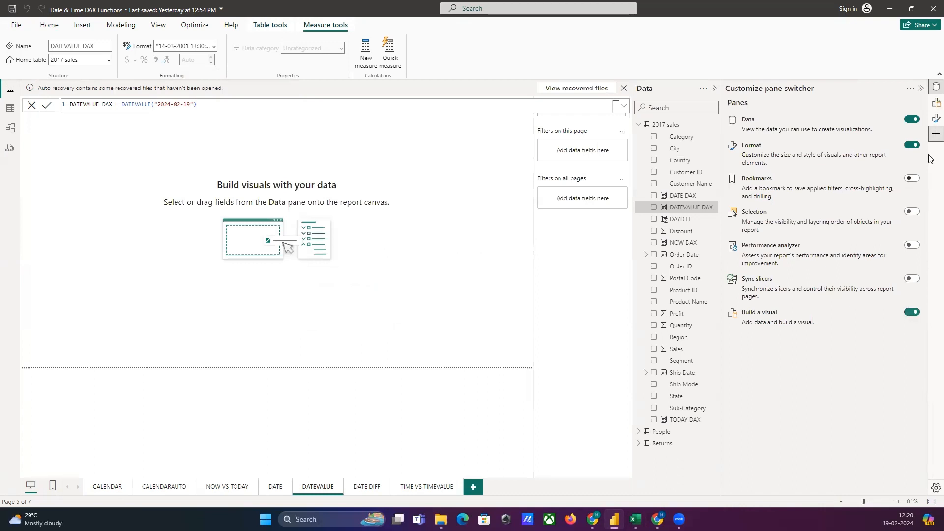
left_click(921, 88)
left_click(936, 103)
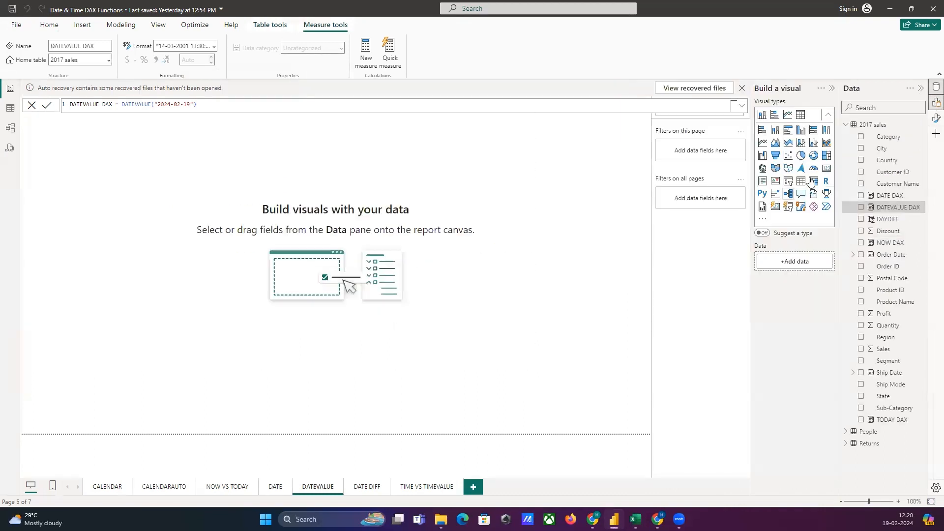
Add a card showing the DATEVALUE DAX measure and widen it so the full value fits on one line.
left_click(827, 168)
left_click_drag(142, 190, 280, 291)
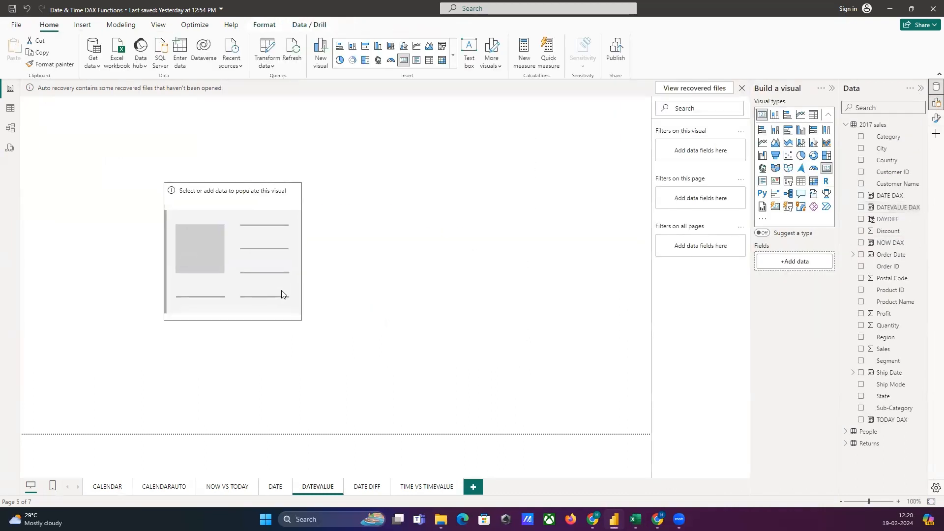
left_click_drag(898, 207, 238, 264)
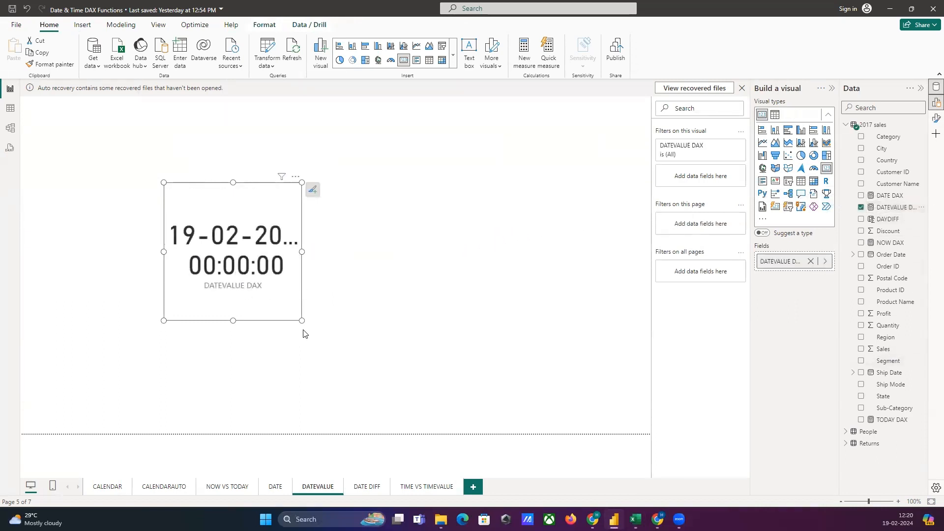
left_click_drag(302, 251, 497, 255)
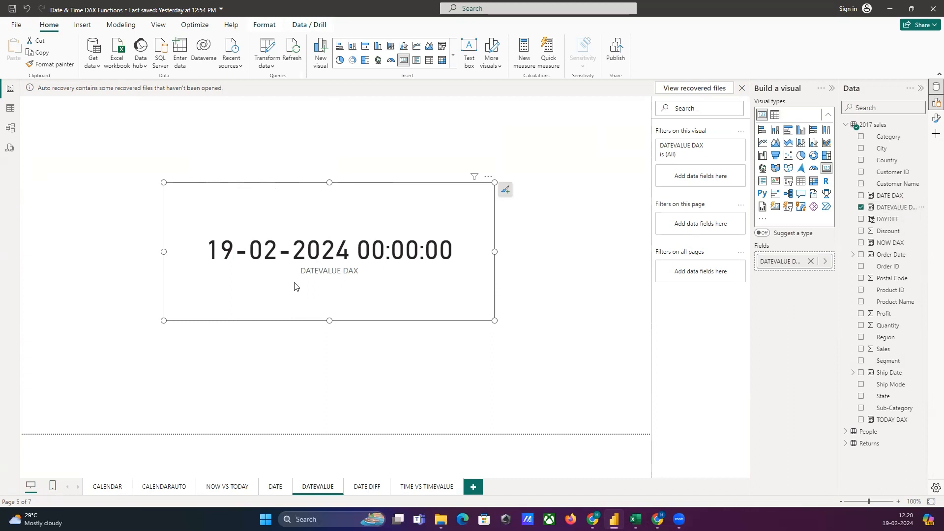
Open the DATE DIFF report page and delete the DAYDIFF column from the 2017 sales table.
left_click(353, 489)
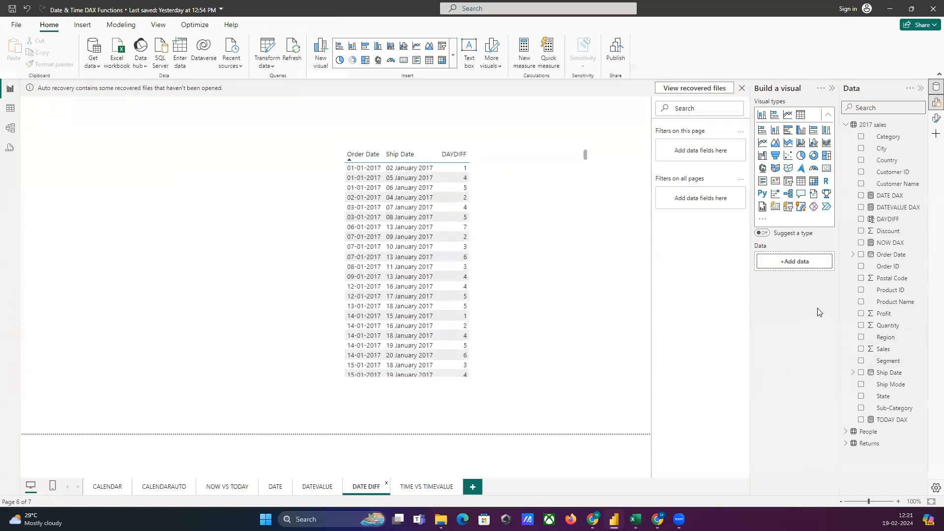
right_click(881, 221)
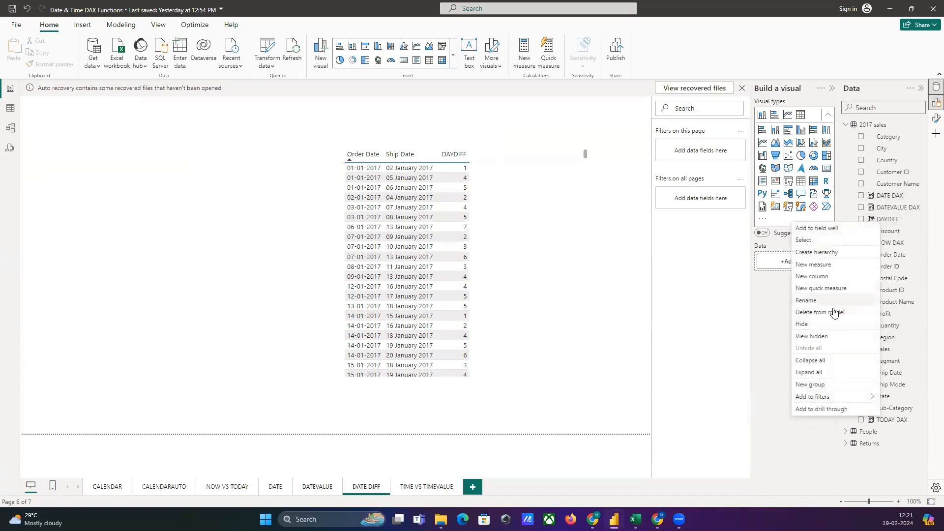
left_click(780, 347)
left_click(903, 222)
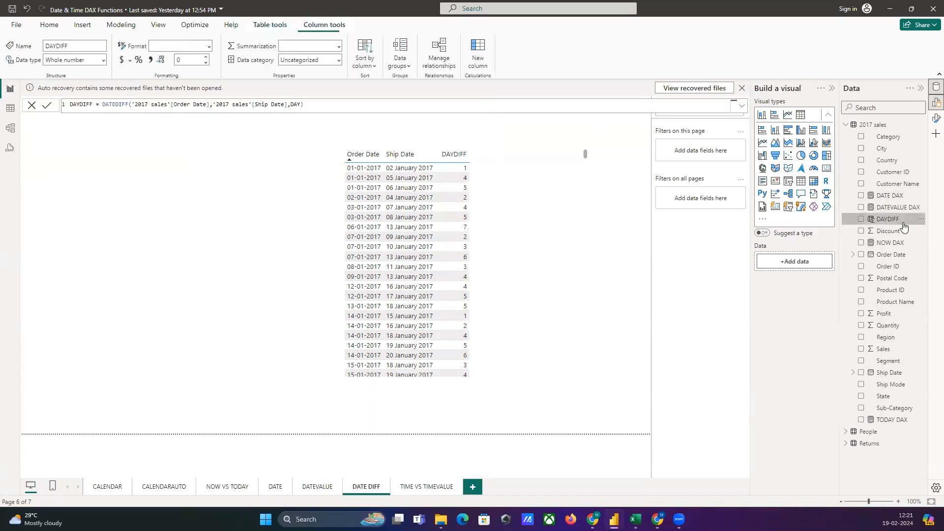
right_click(903, 222)
left_click(858, 313)
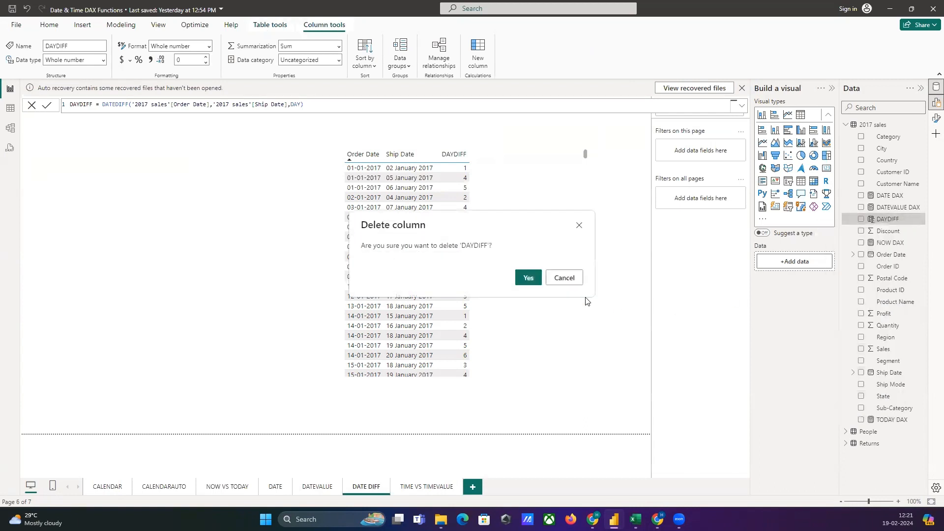
left_click(528, 278)
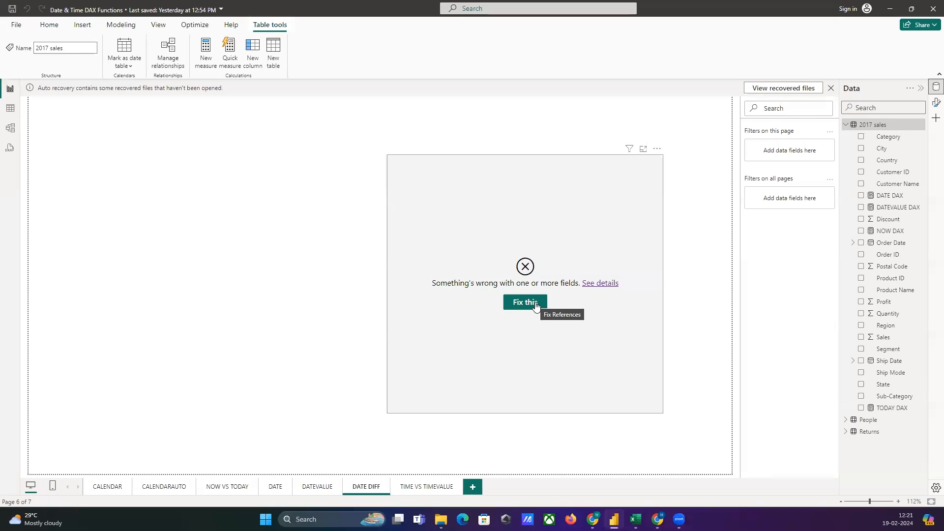
Repair the broken field references of the table visual on the DATE DIFF page and narrow the table.
left_click(535, 304)
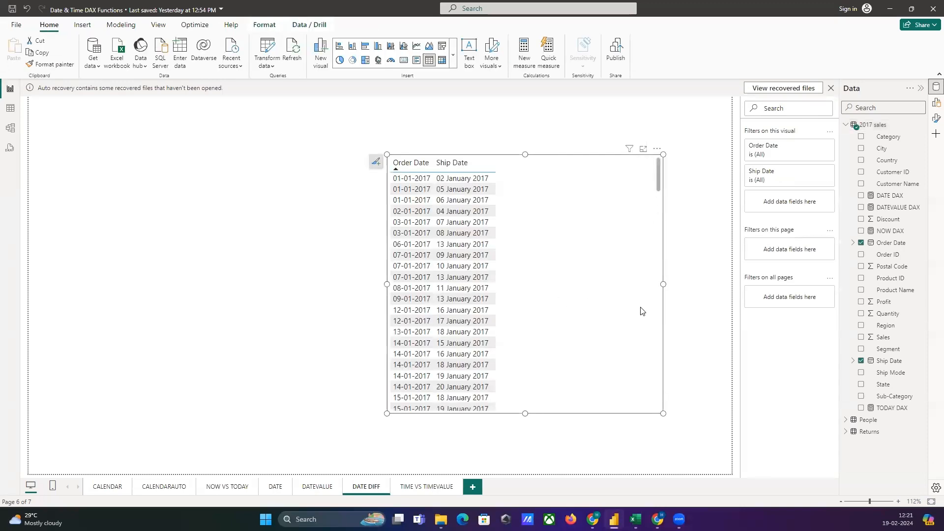
left_click_drag(664, 284, 530, 287)
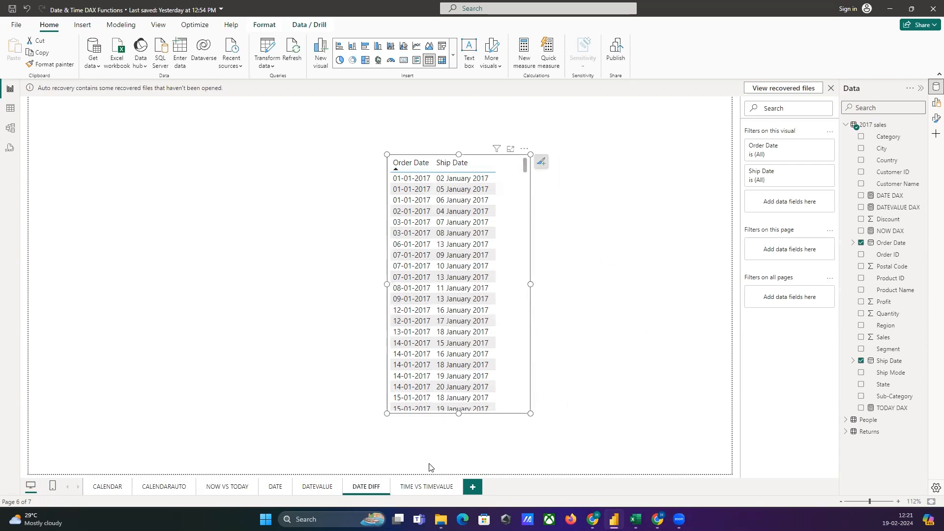
Switch to the Excel notes and review the DATEDIFF syntax, parameters and example.
left_click(635, 520)
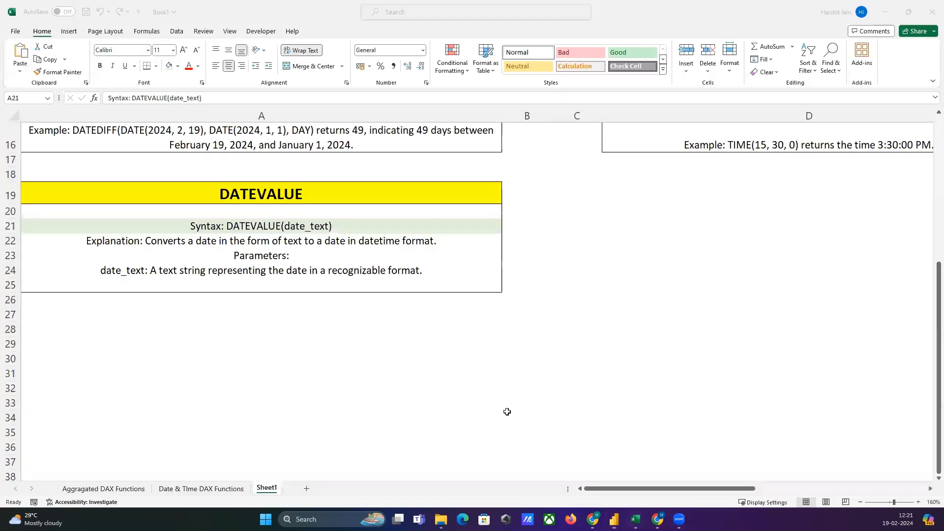
scroll(506, 411, "up", 4)
scroll(461, 377, "up", 2)
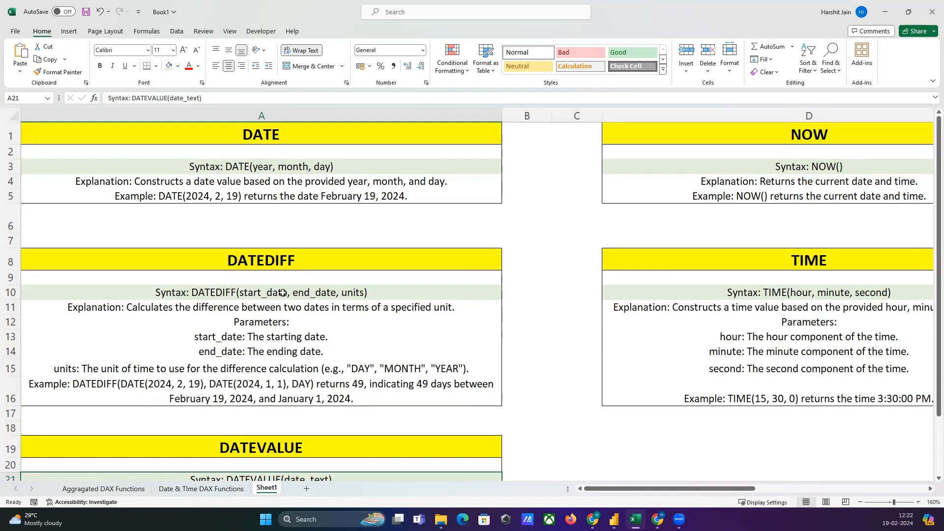
Return to Power BI and widen the Order Date and Ship Date table to make room for another column.
left_click(615, 519)
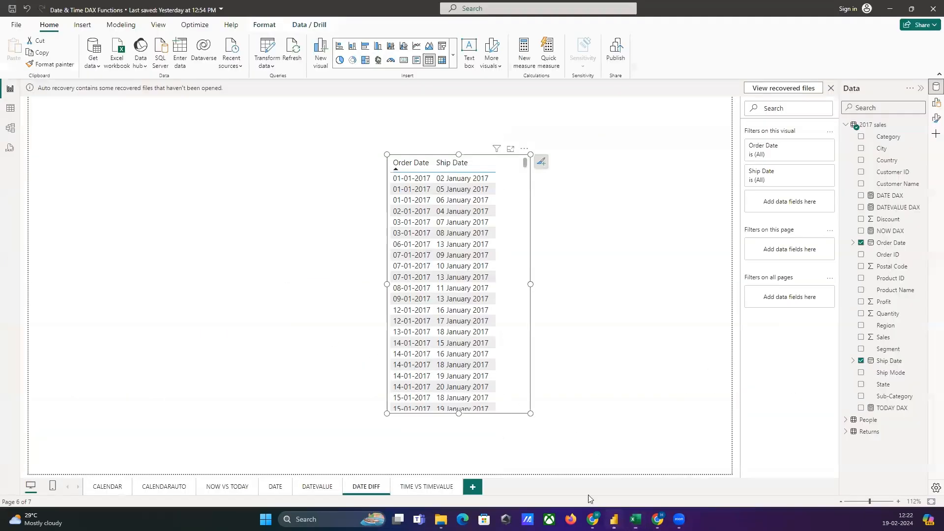
left_click_drag(556, 286, 620, 290)
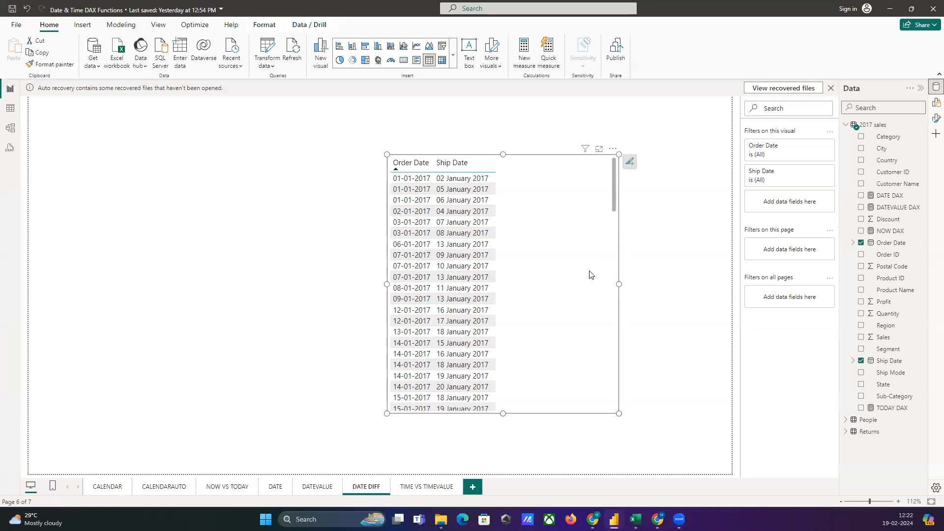
Add a calculated column to the 2017 sales table and begin its formula as DAYDIFF = DATEDIFF(.
right_click(880, 126)
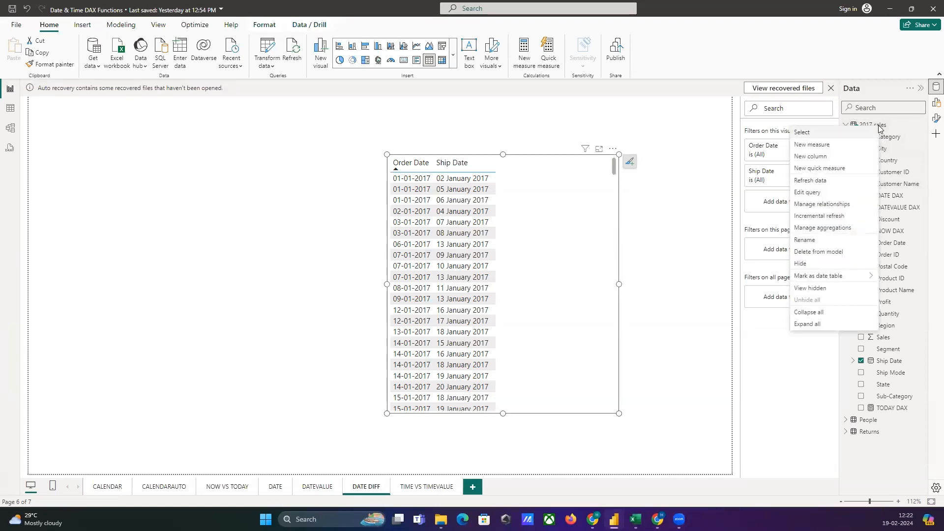
left_click(811, 157)
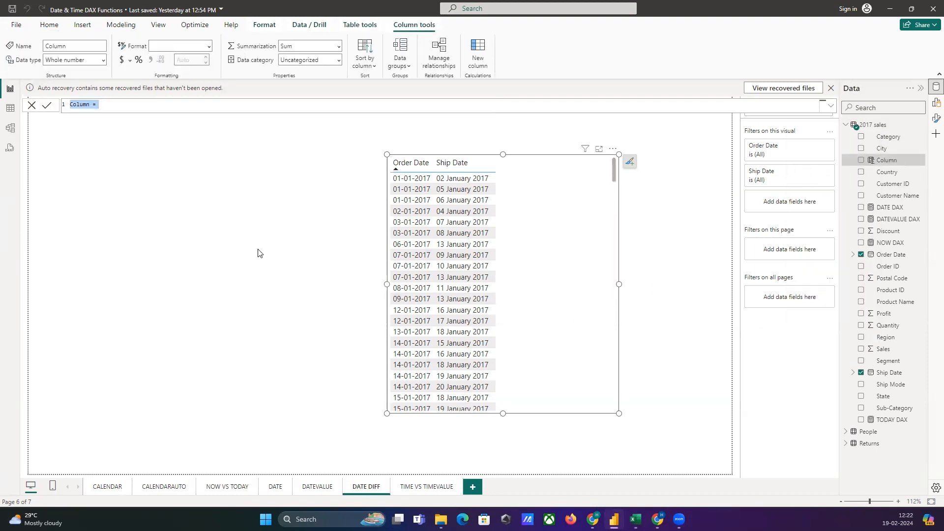
type("DAYDIFF")
type("= DAY")
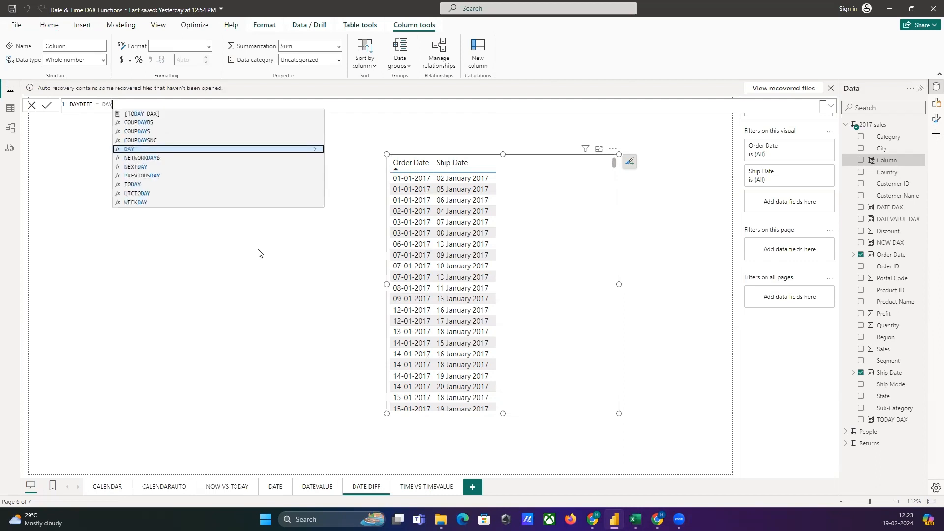
type("D")
key("BackSpace")
key("BackSpace")
key("BackSpace")
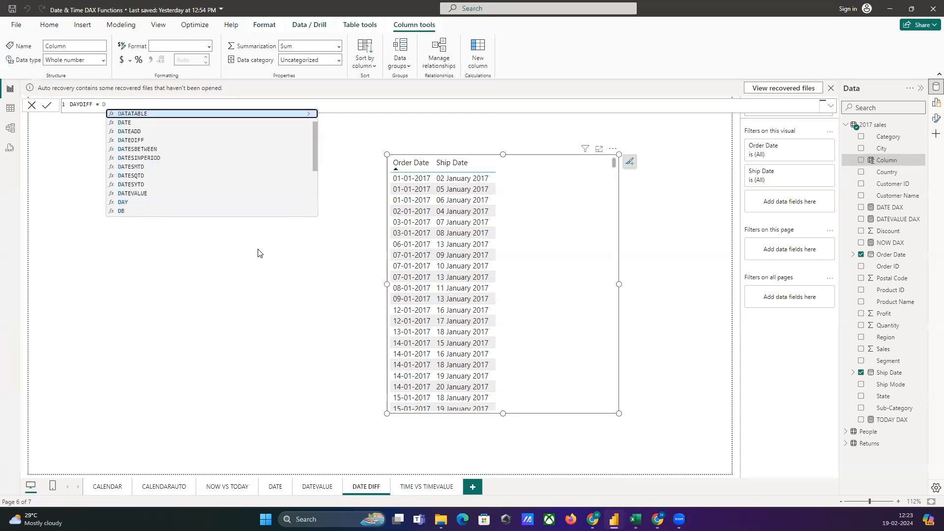
type("ATEDIF")
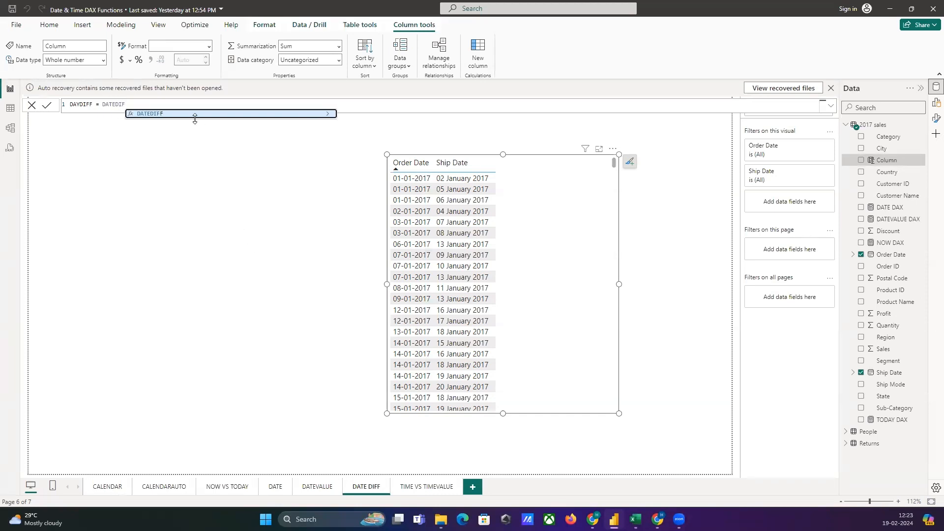
key("Tab")
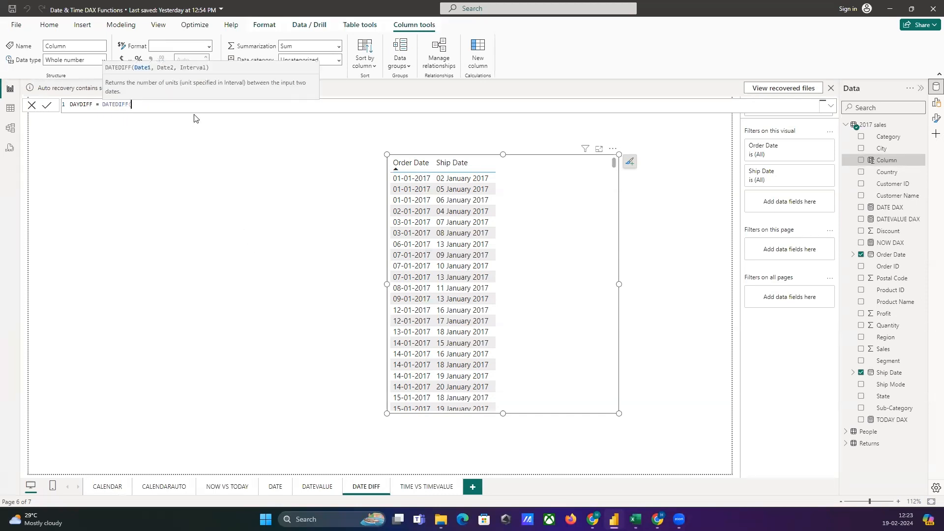
Complete the DAYDIFF formula with the arguments '2017 sales'[Order Date], '2017 sales'[Ship Date] and DAY, and commit the column.
type("OR")
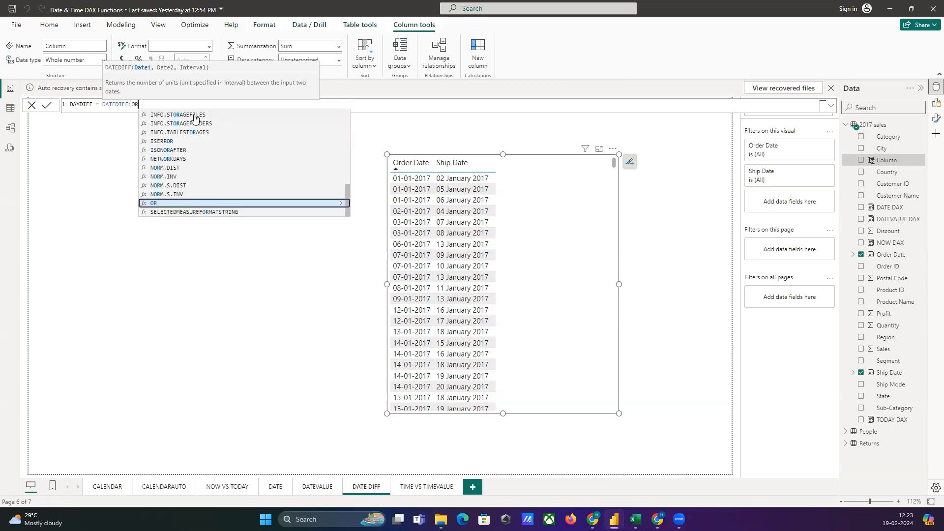
type("EDER")
key("BackSpace")
key("BackSpace")
key("BackSpace")
key("BackSpace")
type("DER")
left_click(195, 116)
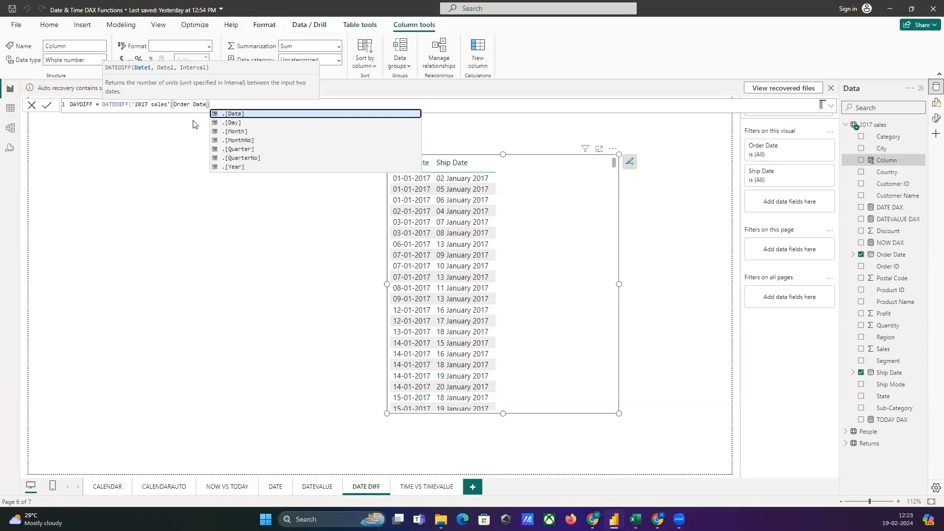
type(",")
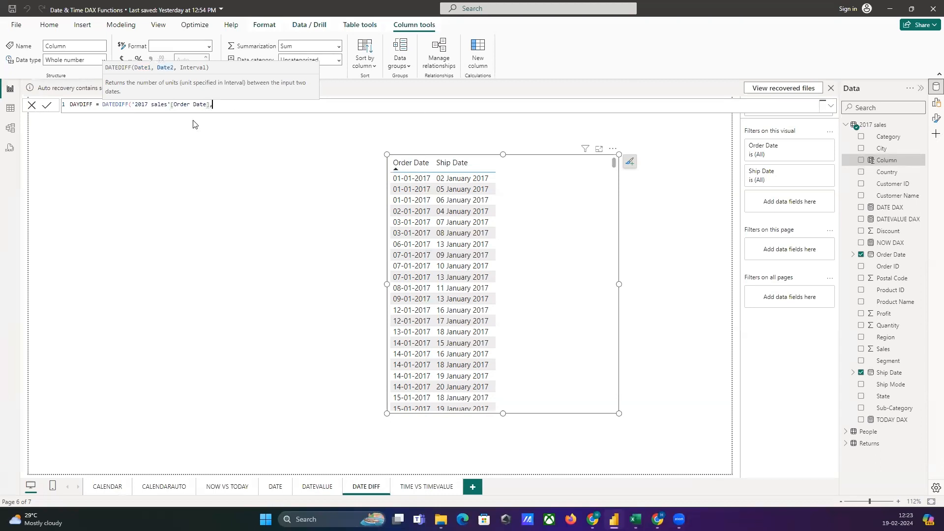
type("SHIP")
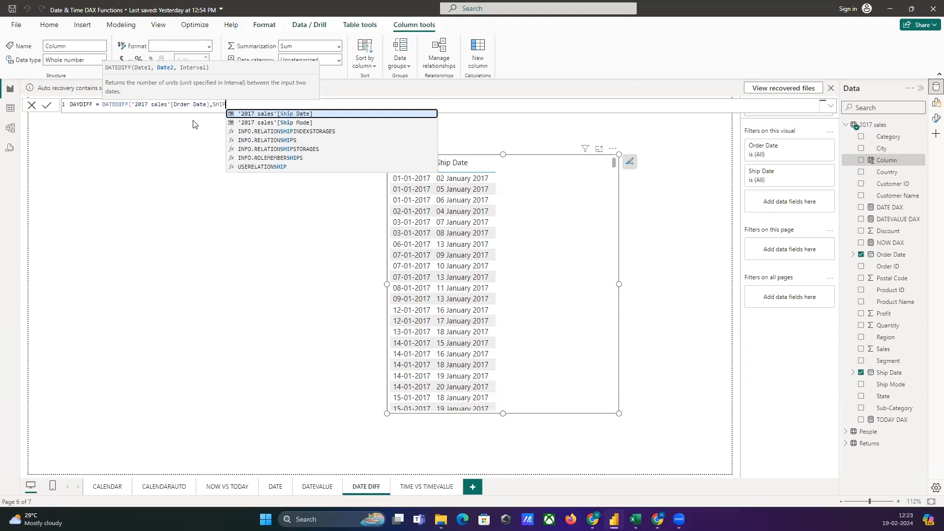
left_click(313, 114)
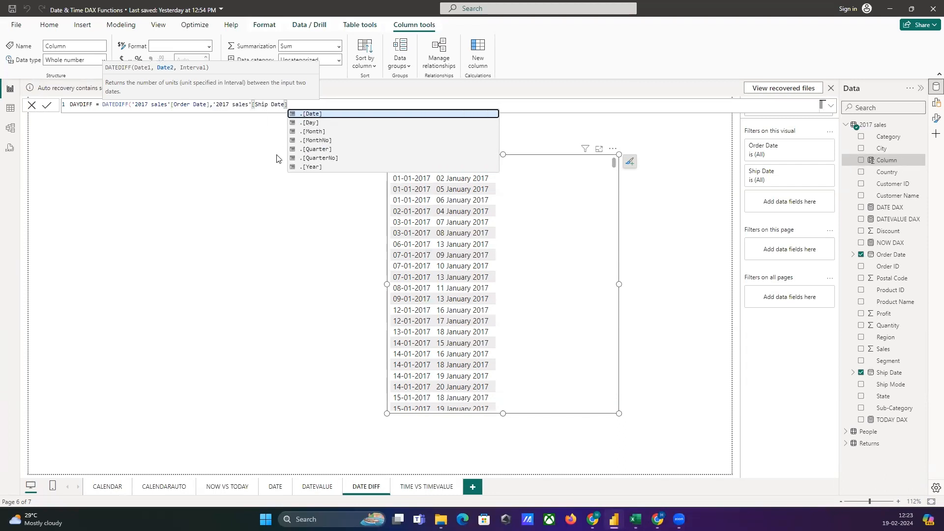
type(",")
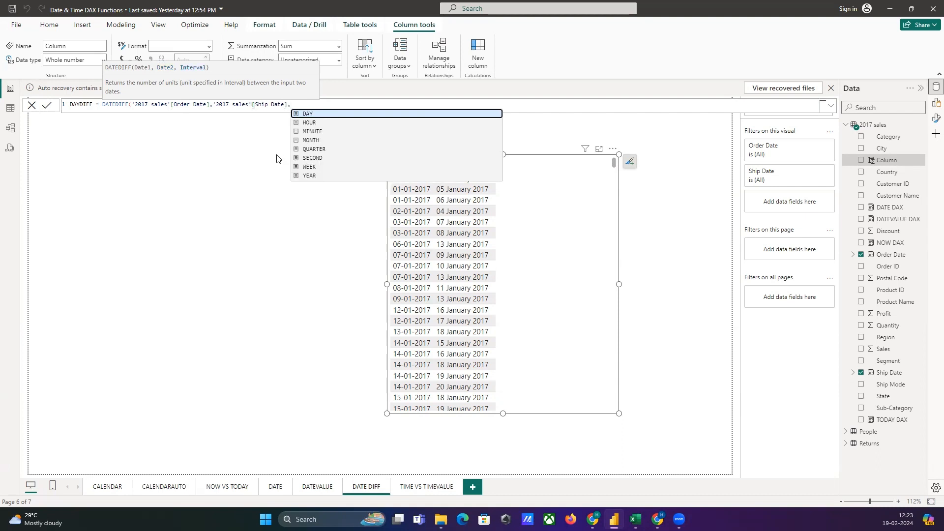
left_click(309, 115)
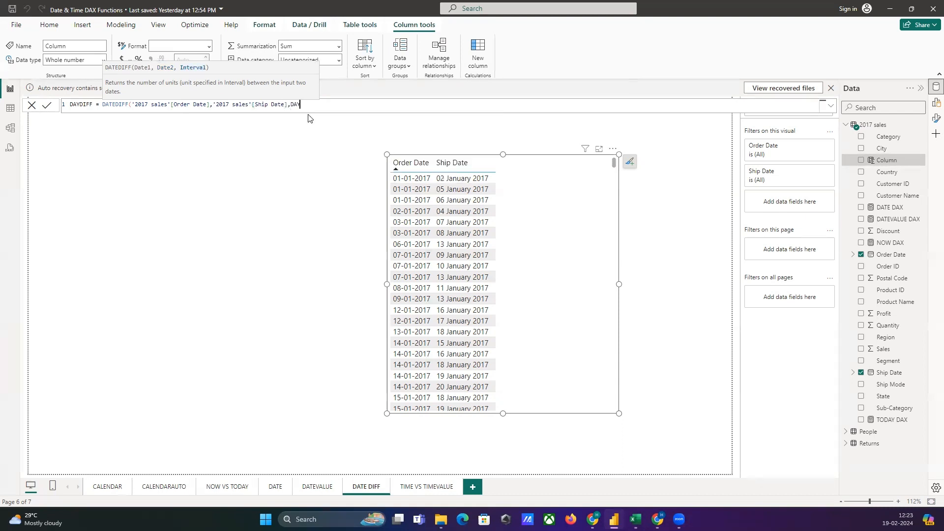
type(")")
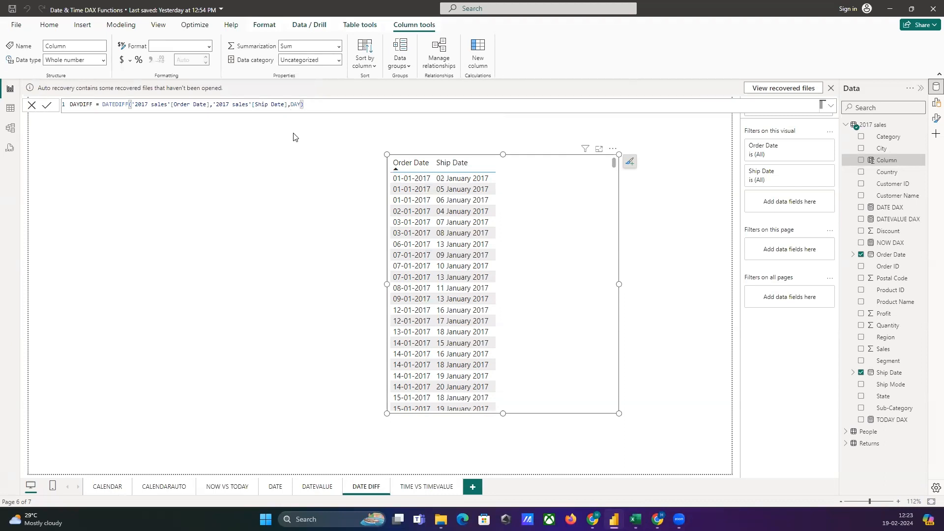
key("Return")
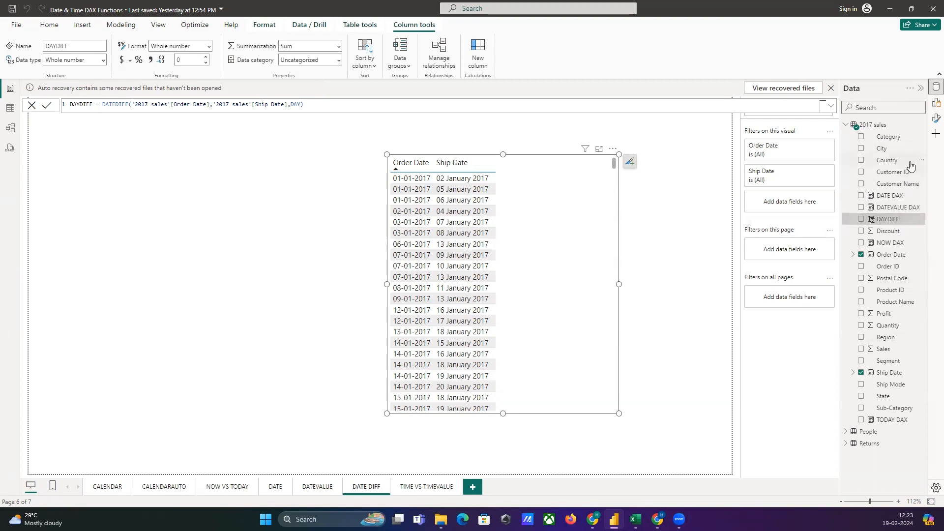
Add DAYDIFF as the third column of the table visual and turn off its sum aggregation so individual values are listed.
left_click(936, 103)
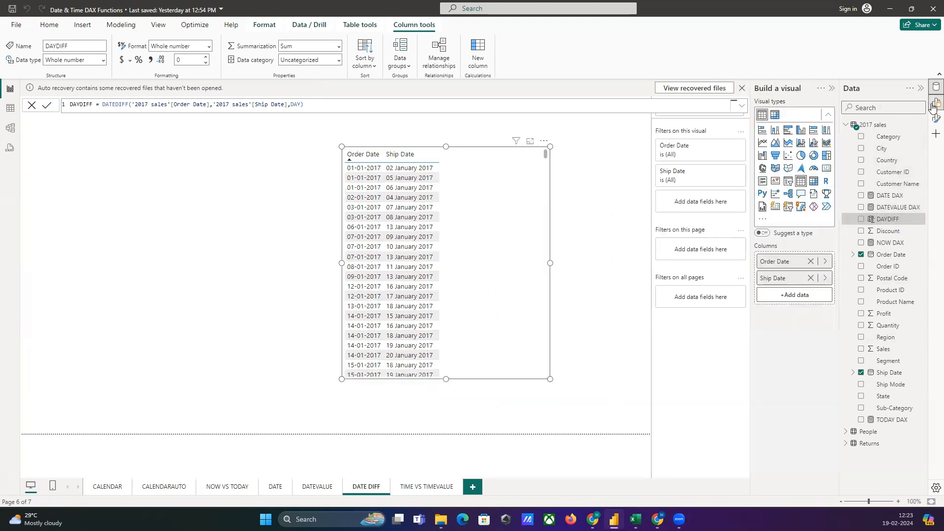
left_click_drag(887, 219, 795, 295)
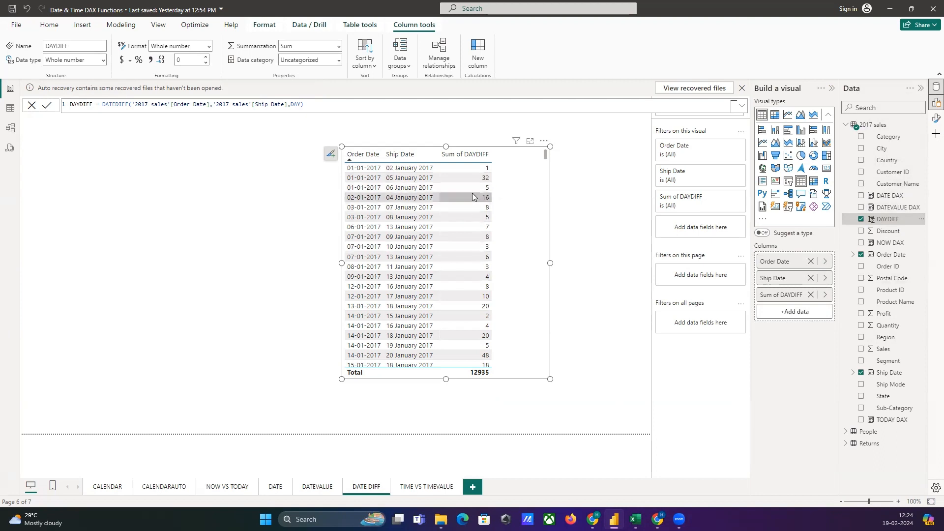
left_click(826, 295)
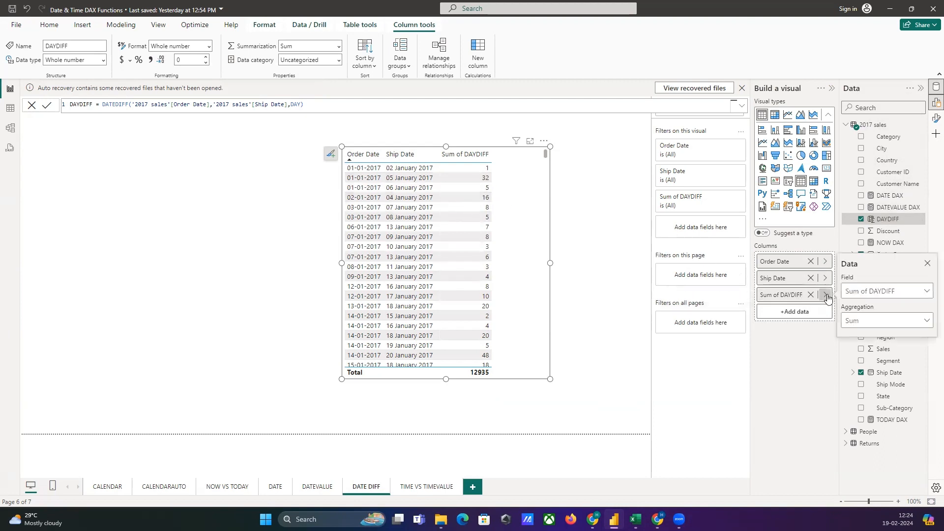
left_click(852, 324)
left_click(852, 337)
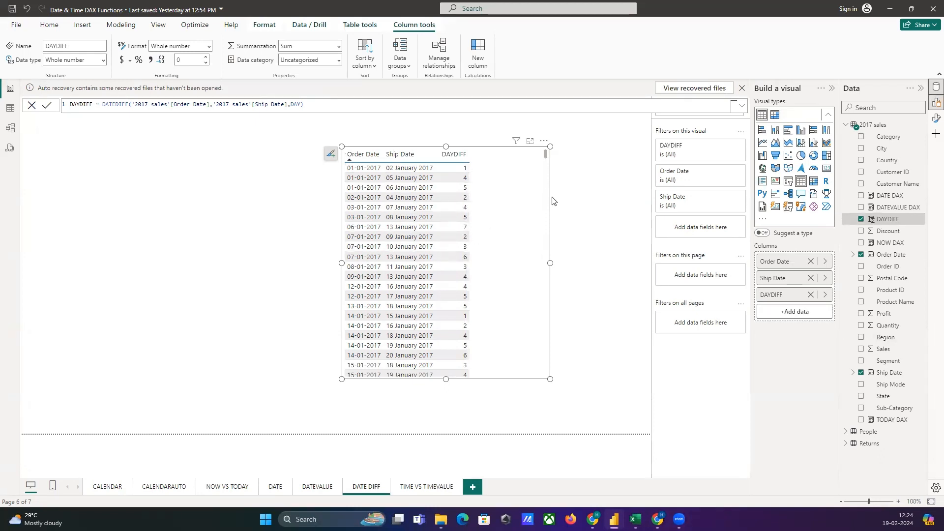
Add a calculated column to the 2017 sales table and begin its formula as MONTHDIFF = DATEDIFF(.
right_click(882, 125)
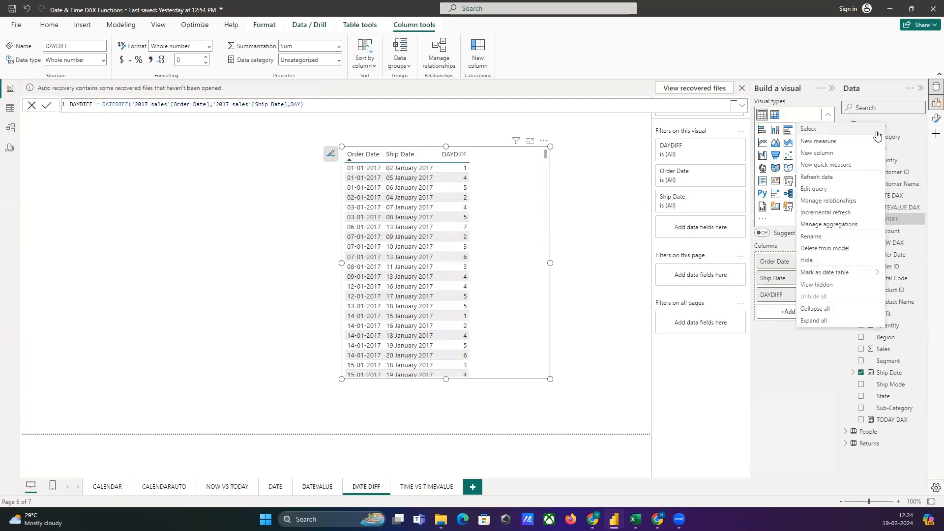
left_click(831, 153)
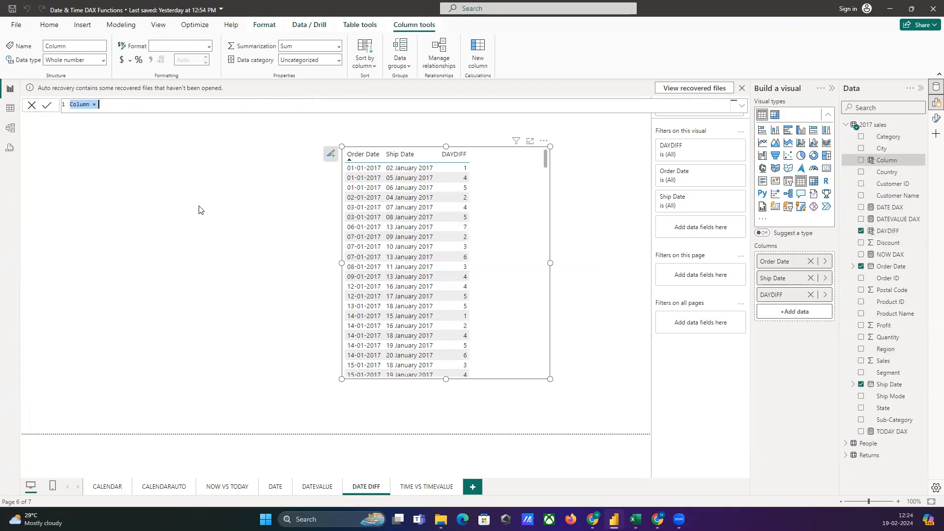
type("MONTHDIFF = DATEDIFF")
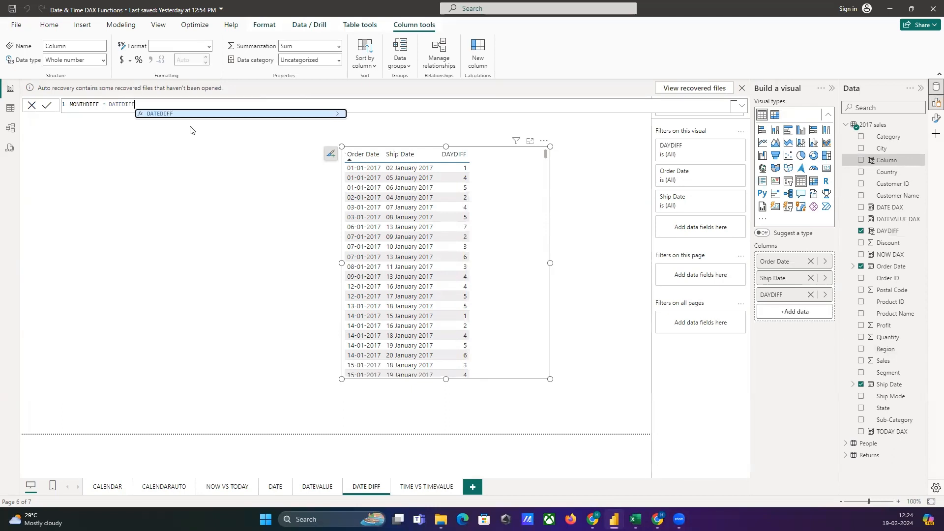
left_click(179, 119)
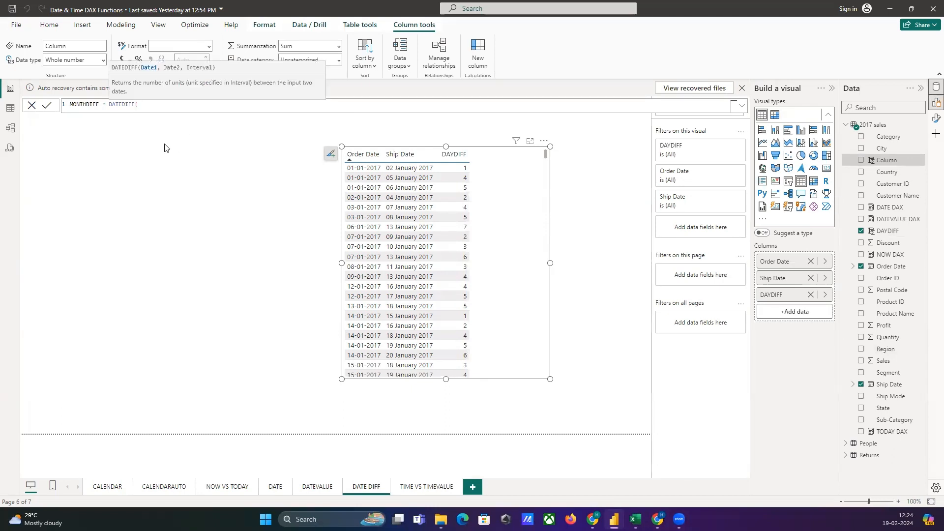
Complete the MONTHDIFF formula with the arguments '2017 sales'[Order Date], '2017 sales'[Ship Date] and MONTH, and commit the column.
type("ORDER")
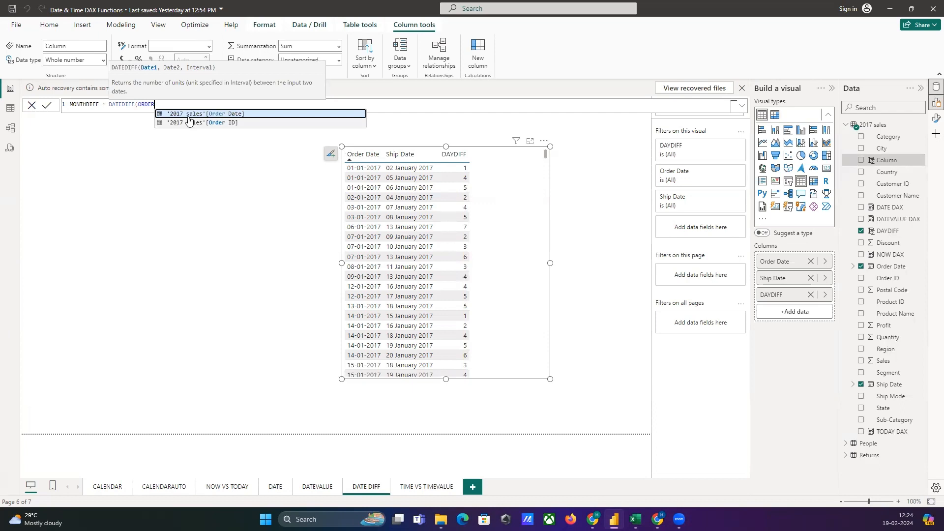
left_click(187, 117)
type(",")
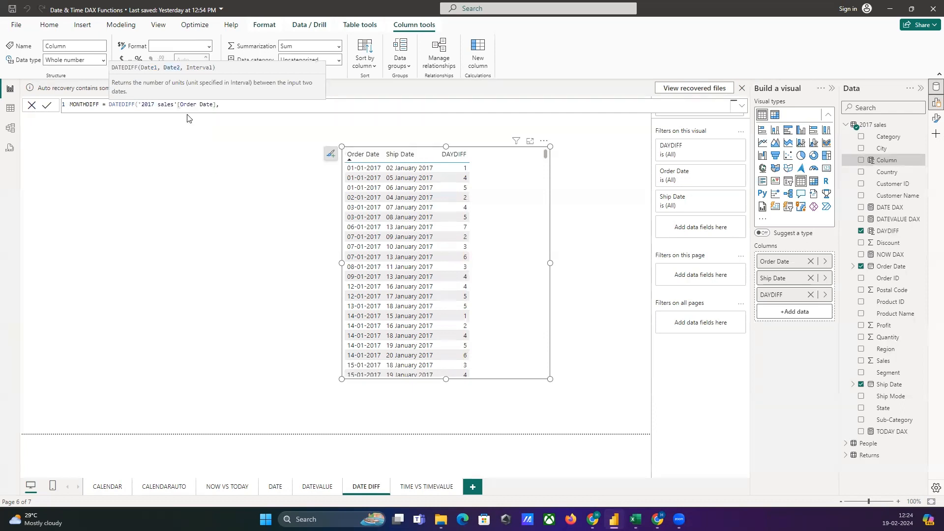
type("SHIP")
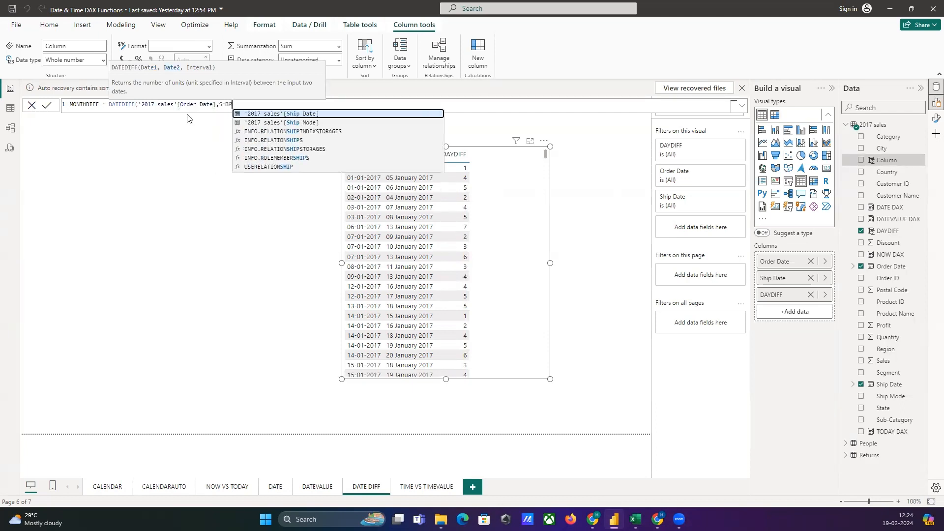
left_click(287, 117)
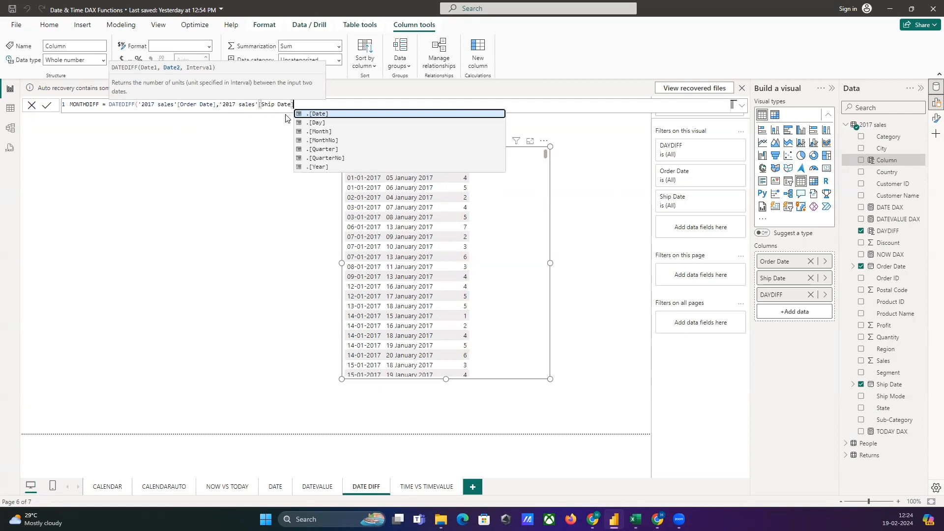
type(",")
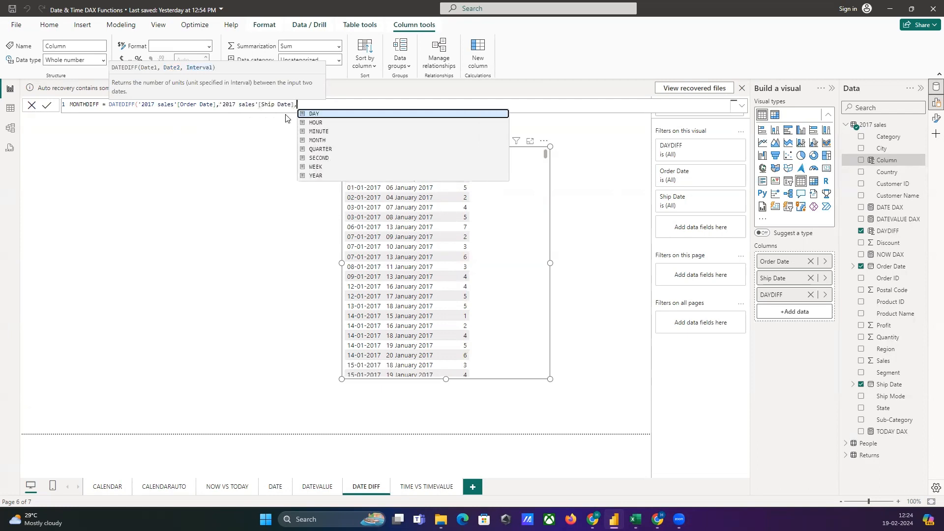
left_click(325, 141)
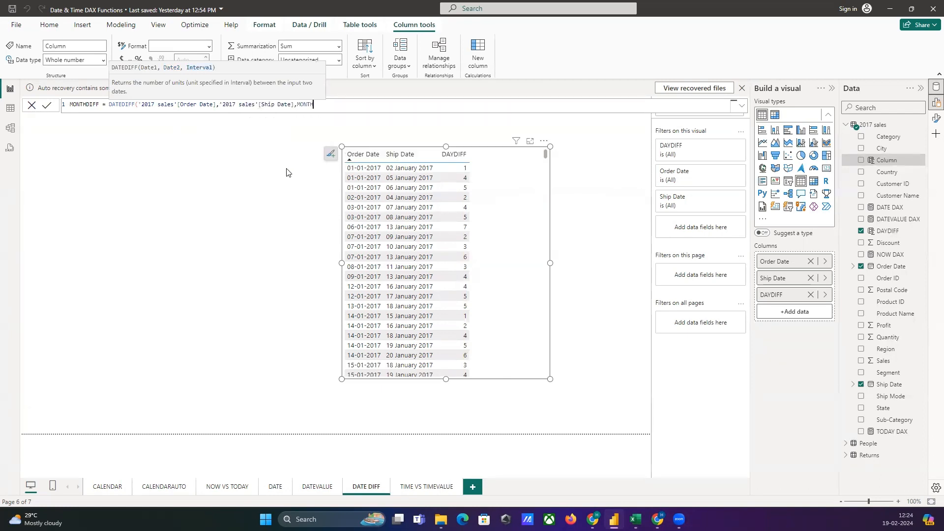
type(")")
key("Return")
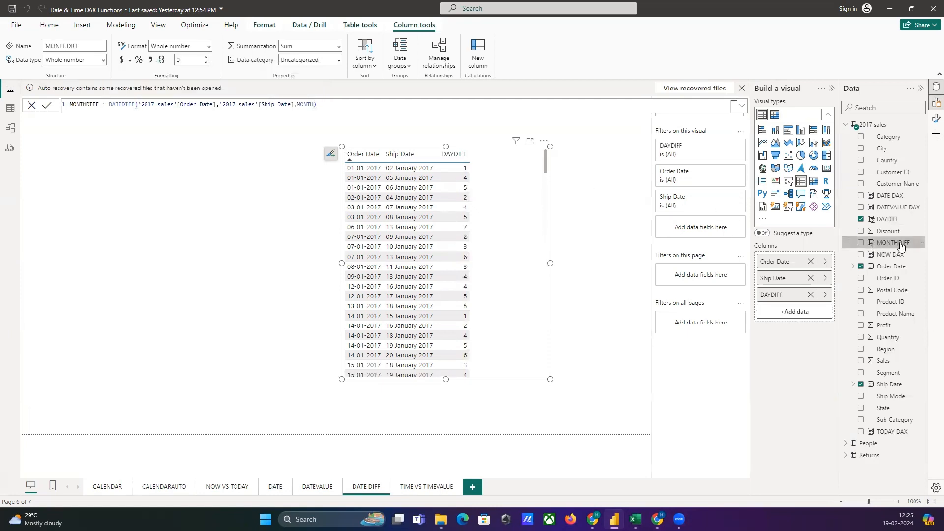
Add MONTHDIFF as the fourth column of the table visual, set it to Don't summarize, and check its values around the month change.
left_click_drag(901, 246, 811, 316)
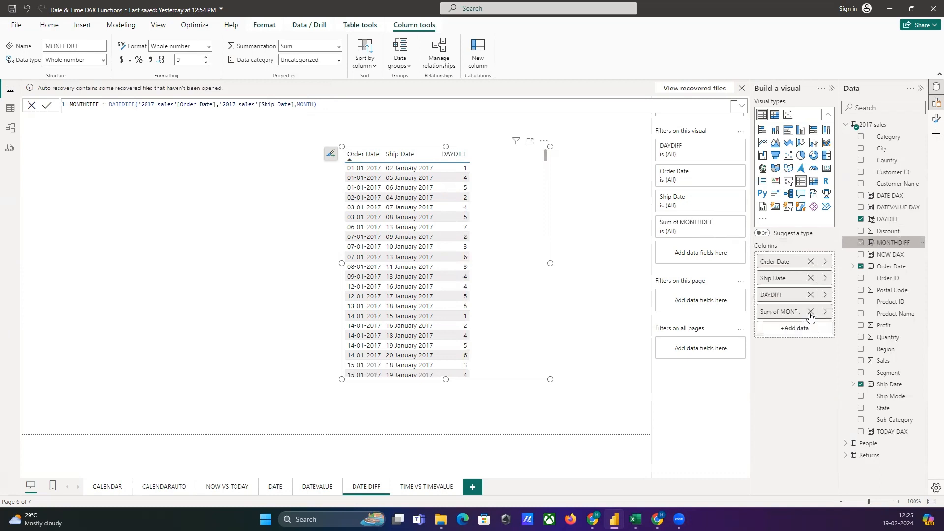
left_click(825, 312)
left_click(874, 338)
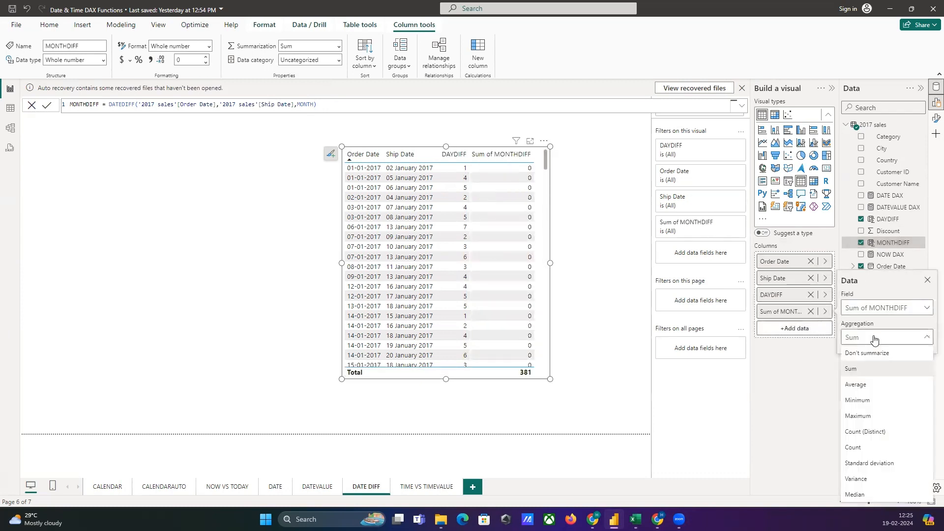
left_click(867, 353)
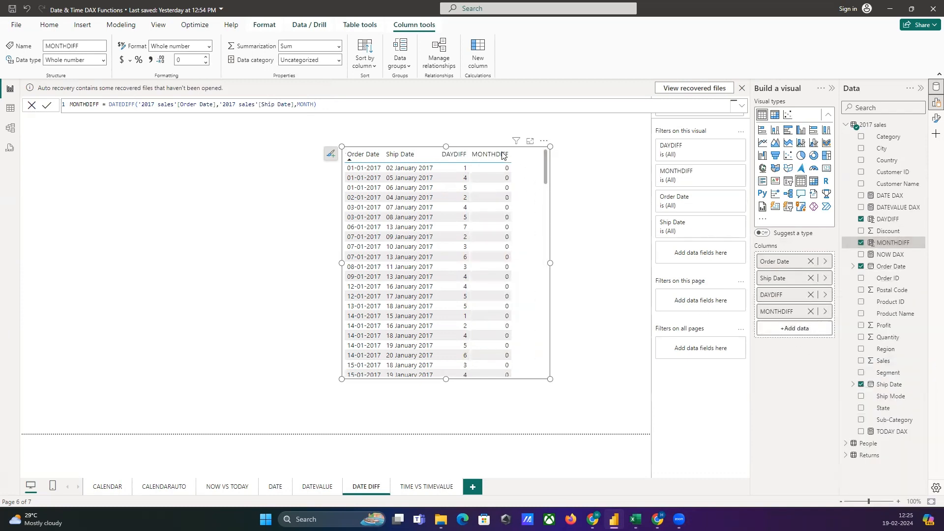
scroll(498, 264, "down", 7)
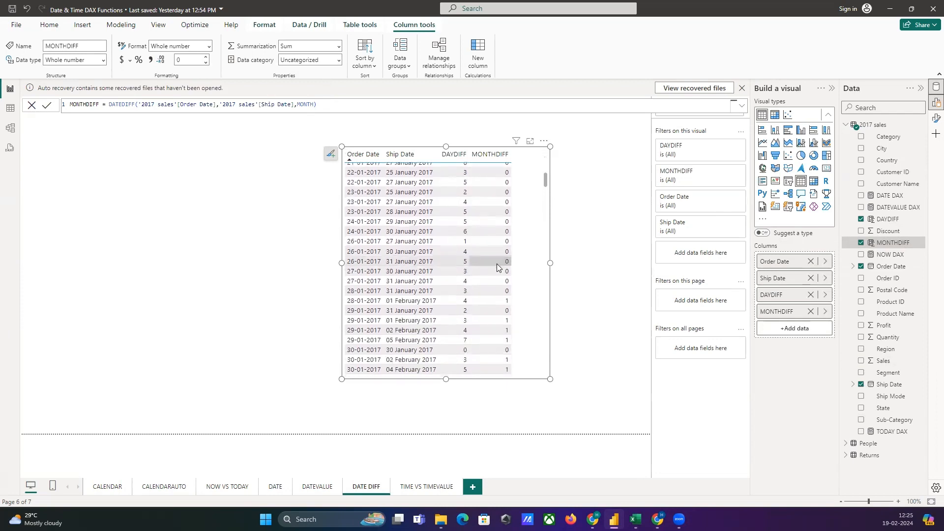
scroll(497, 267, "up", 2)
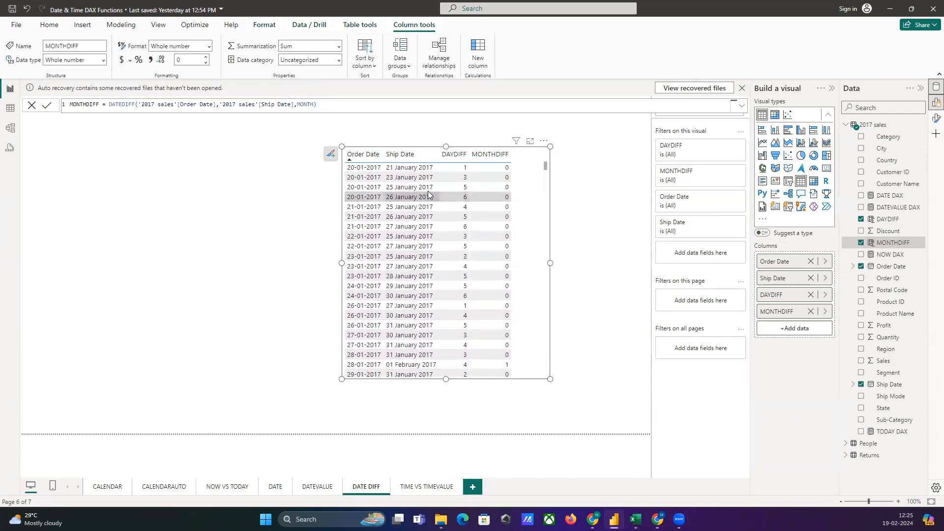
scroll(491, 256, "down", 2)
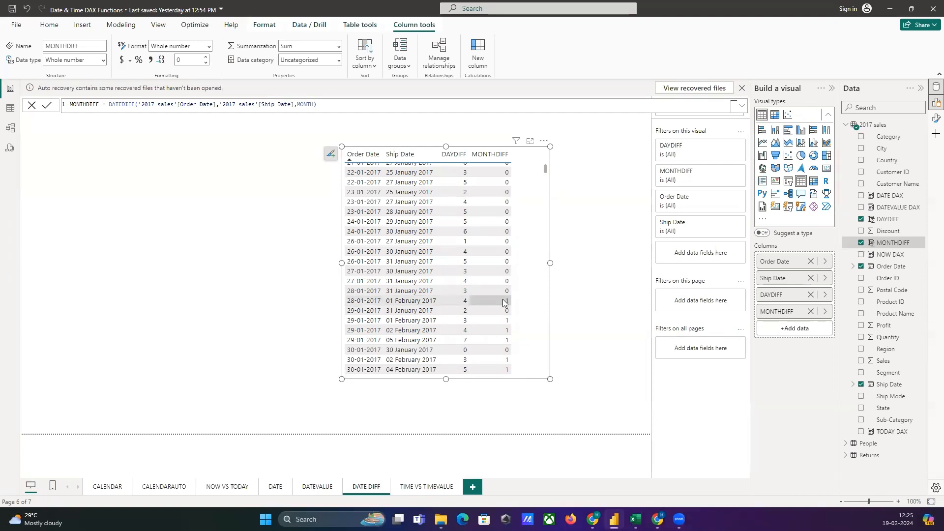
Add another calculated column to the 2017 sales table and begin its formula as YEARDIFF = DATEDIFF(.
left_click(571, 202)
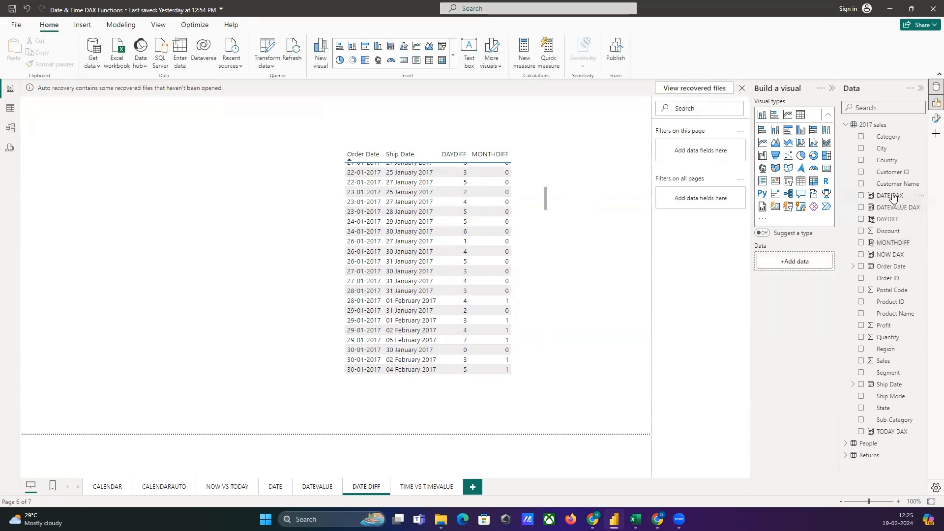
right_click(867, 126)
left_click(817, 157)
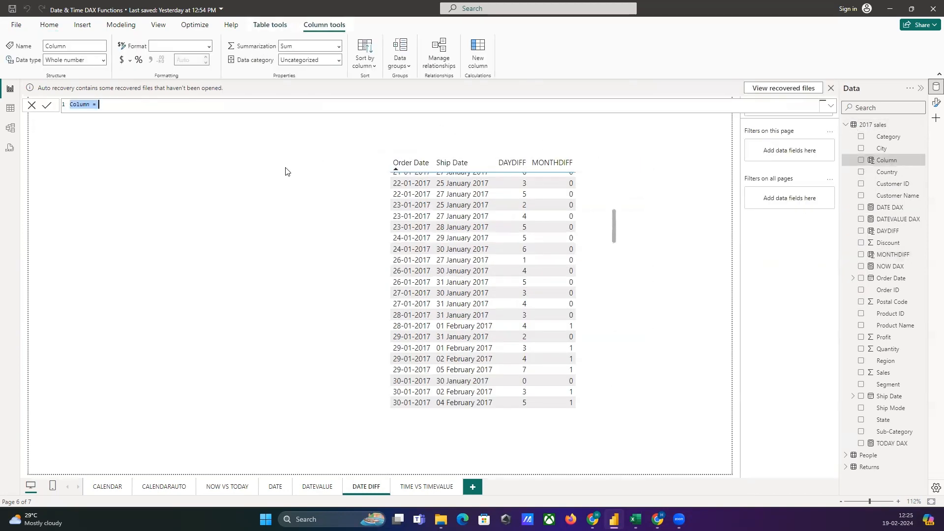
type("YEARDIFF")
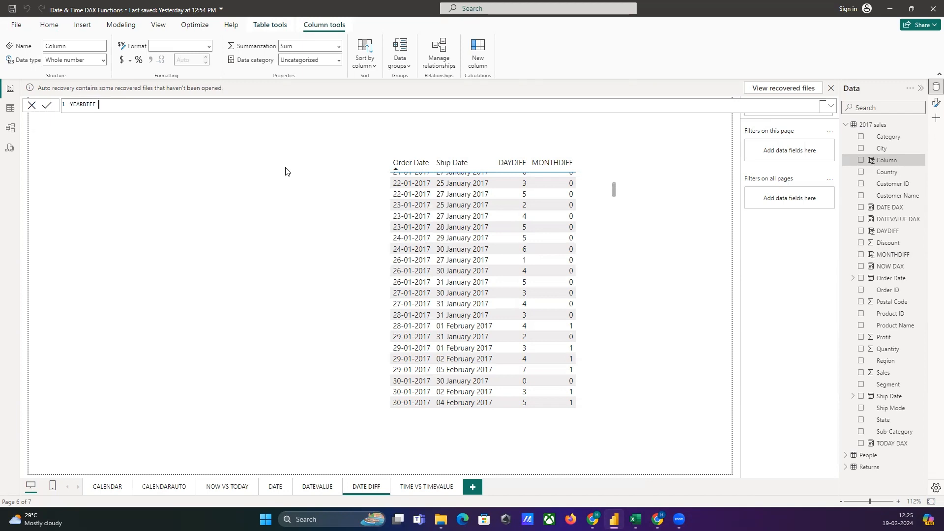
type(" = DATEDI")
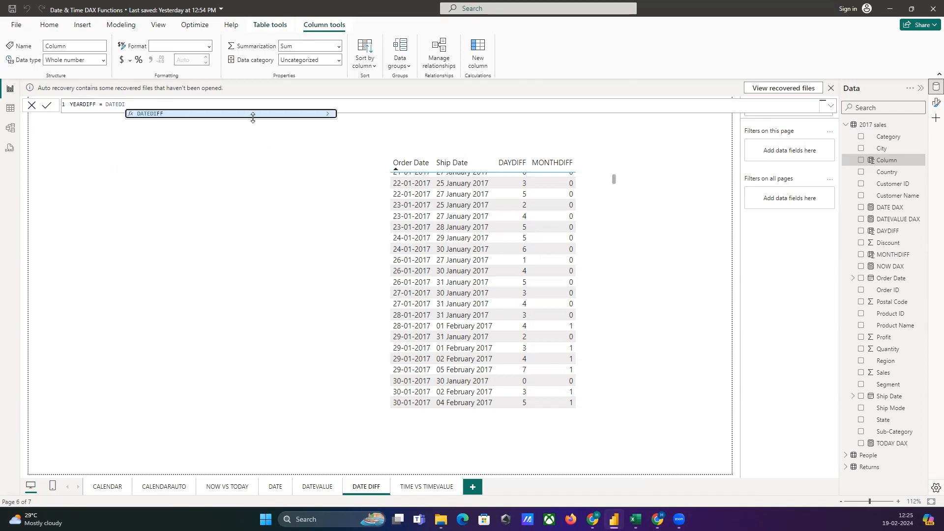
key("Tab")
Complete the YEARDIFF formula with the arguments '2017 sales'[Order Date], '2017 sales'[Ship Date] and YEAR, and commit the column.
type("ORDER")
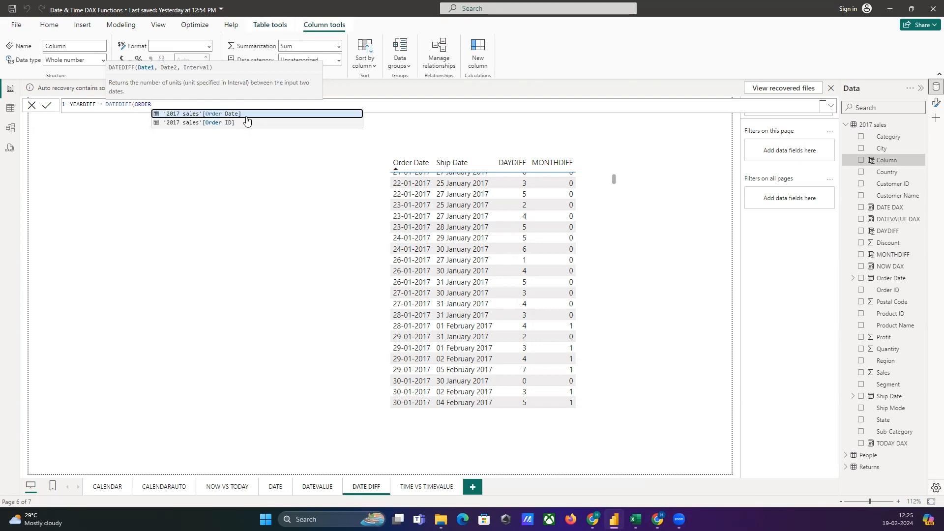
key("Tab")
type(",SHI")
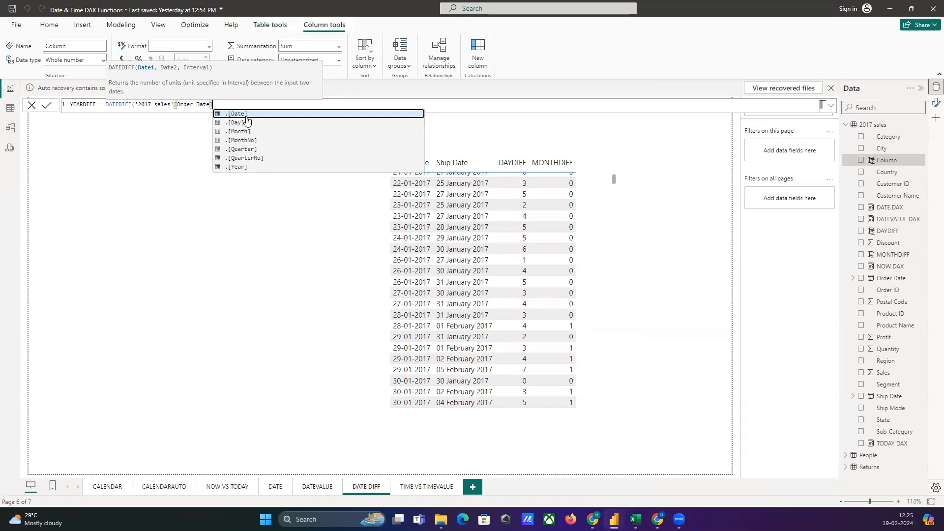
type("P")
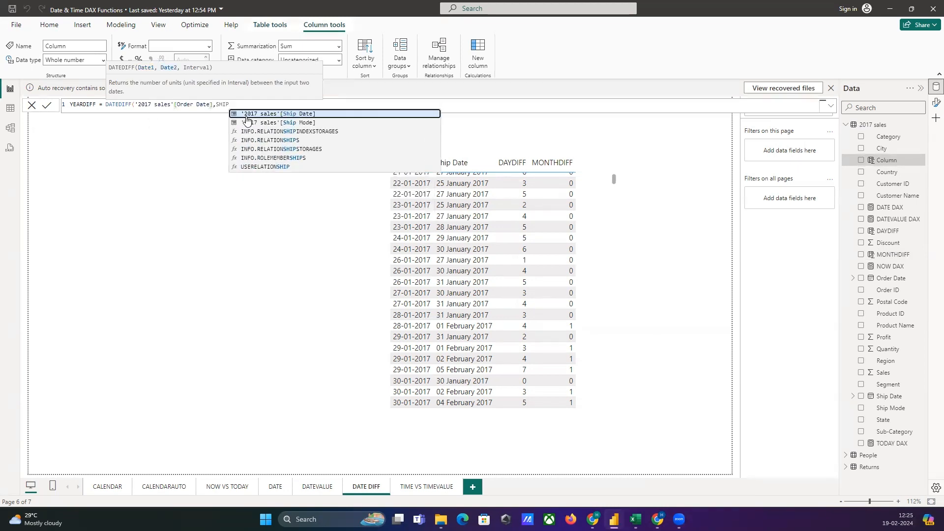
key("Tab")
type(",Y")
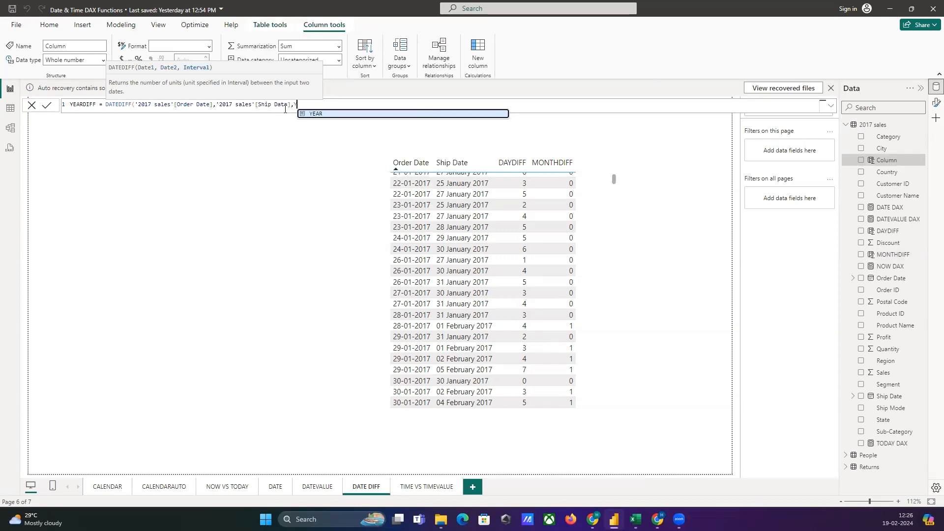
left_click(313, 113)
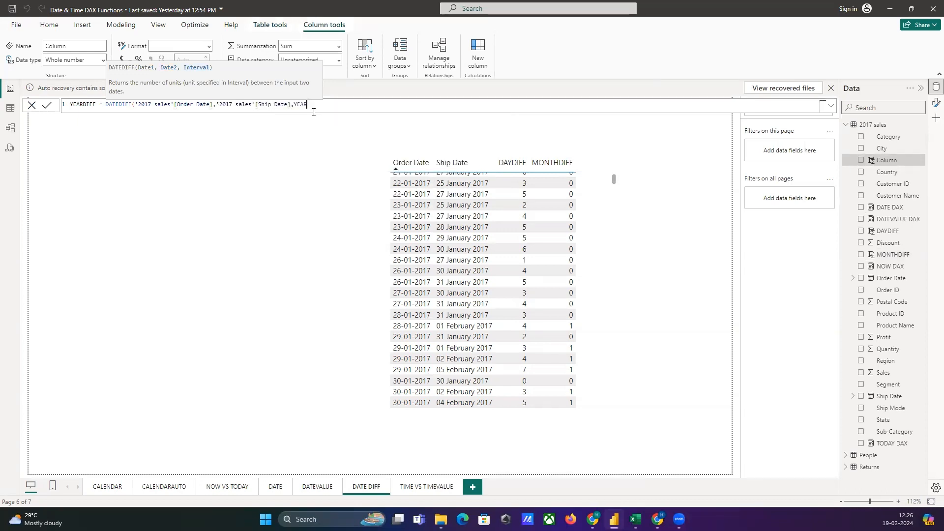
type(")")
key("Return")
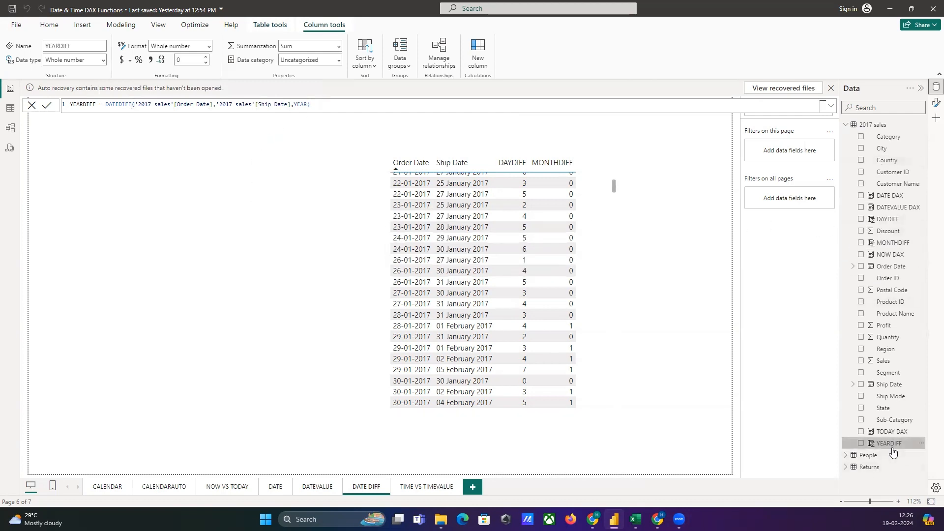
Enable Build a visual among the available panes and display it beside the data fields.
left_click(936, 118)
left_click(912, 312)
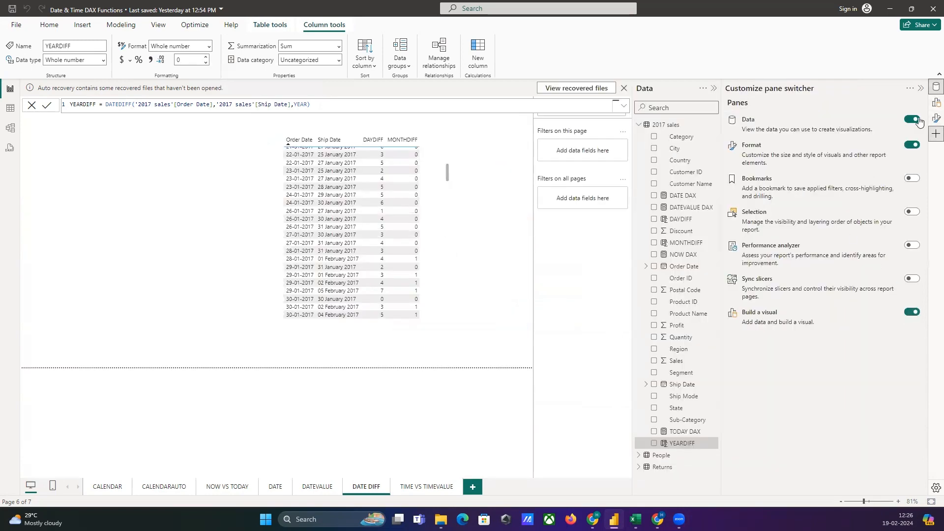
left_click(920, 89)
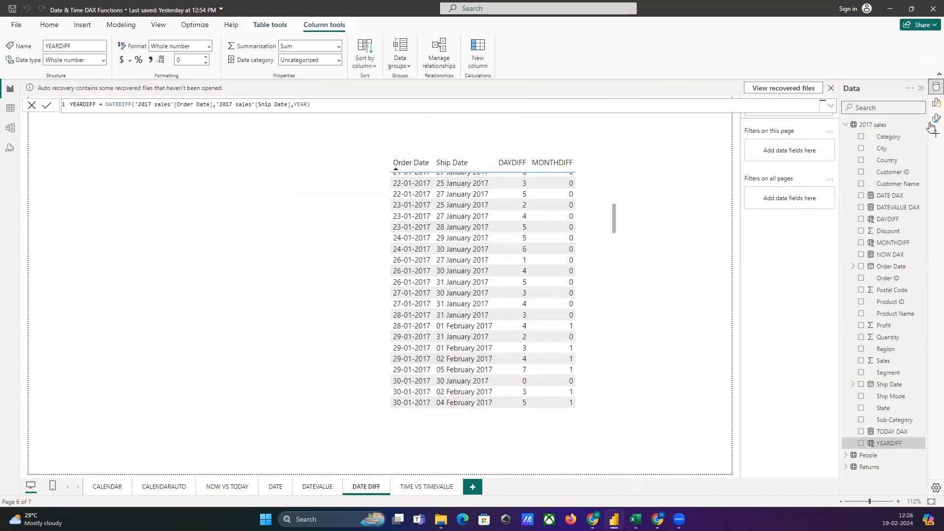
left_click(936, 103)
Add YEARDIFF as the fifth column of the date table visual and set its aggregation to Don't summarize.
left_click(521, 223)
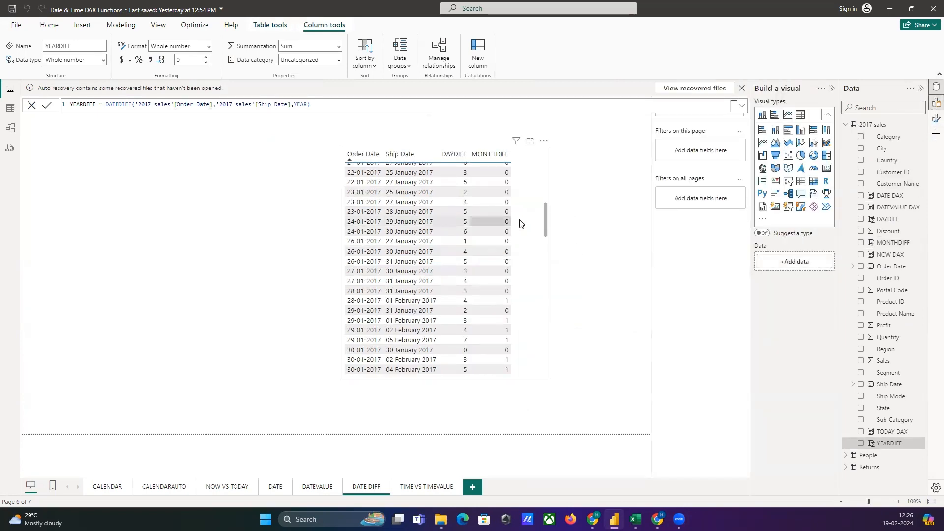
left_click_drag(889, 443, 819, 331)
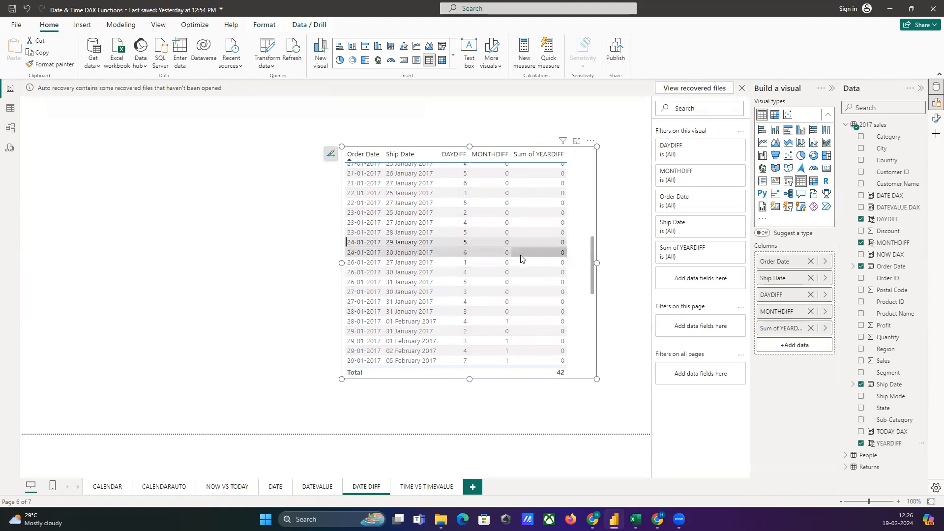
left_click(825, 328)
left_click(871, 354)
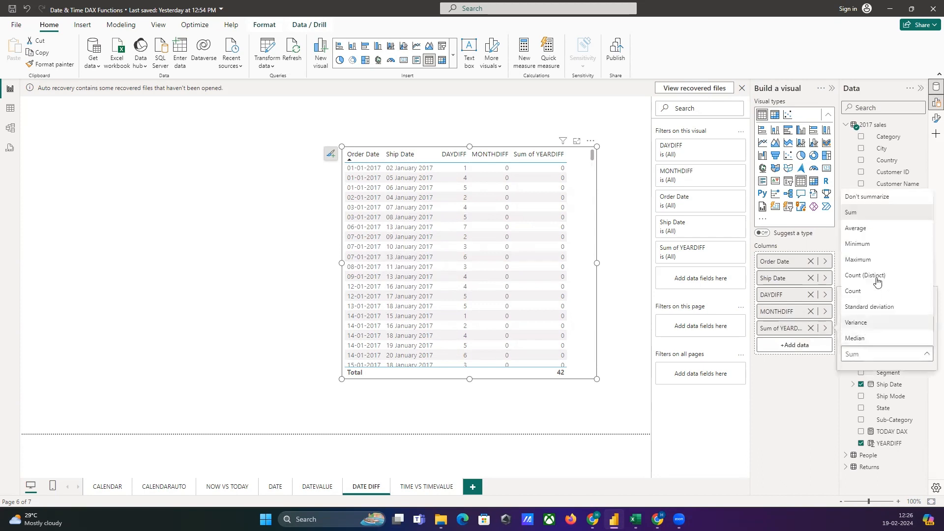
left_click(884, 202)
Examine the DAYDIFF, MONTHDIFF and YEARDIFF values across the table's order and ship dates.
scroll(579, 262, "down", 10)
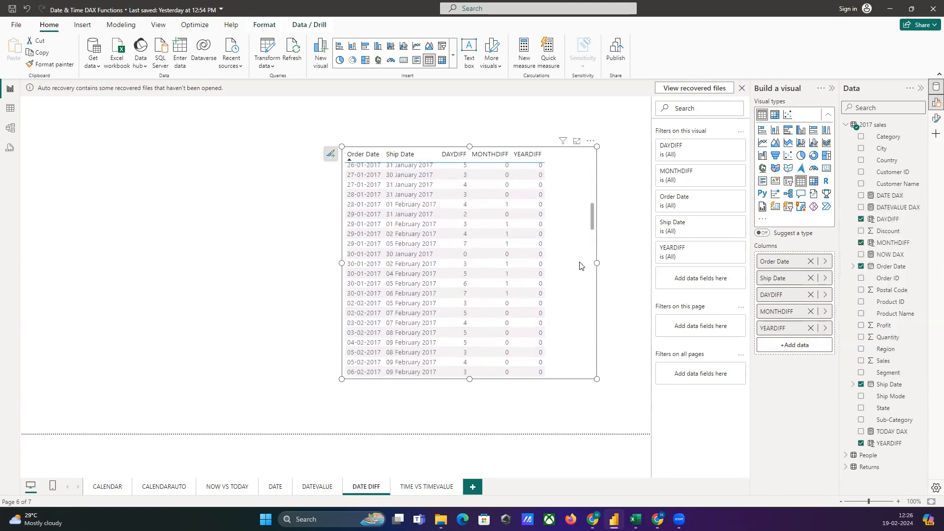
scroll(579, 262, "down", 15)
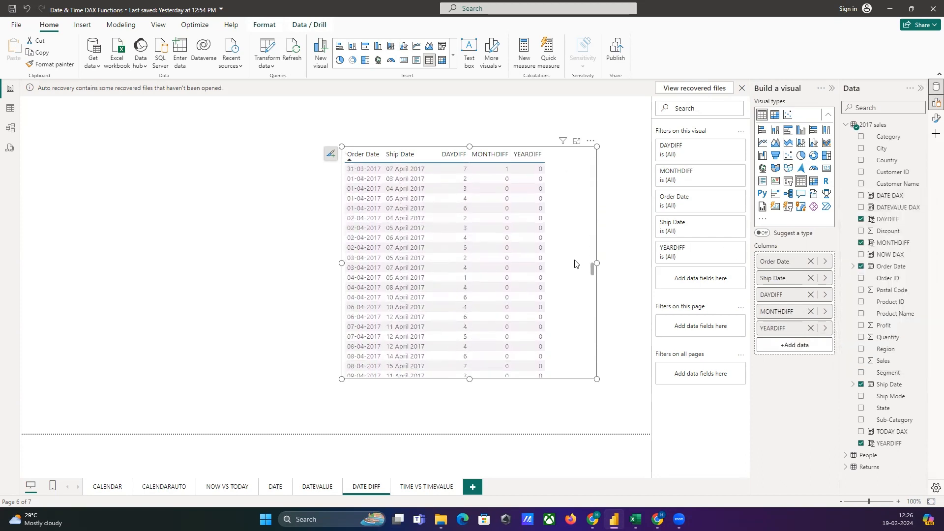
scroll(575, 264, "up", 15)
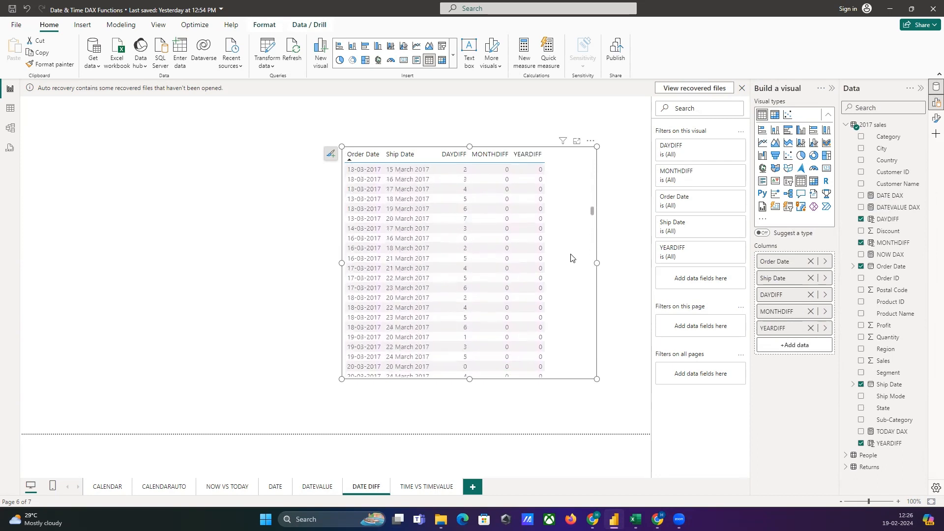
scroll(571, 258, "up", 10)
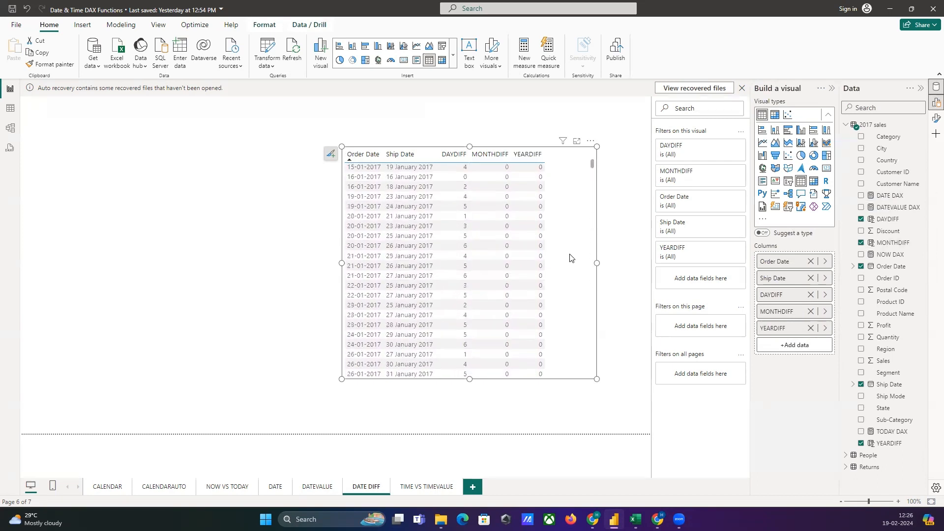
left_click(591, 142)
left_click(629, 212)
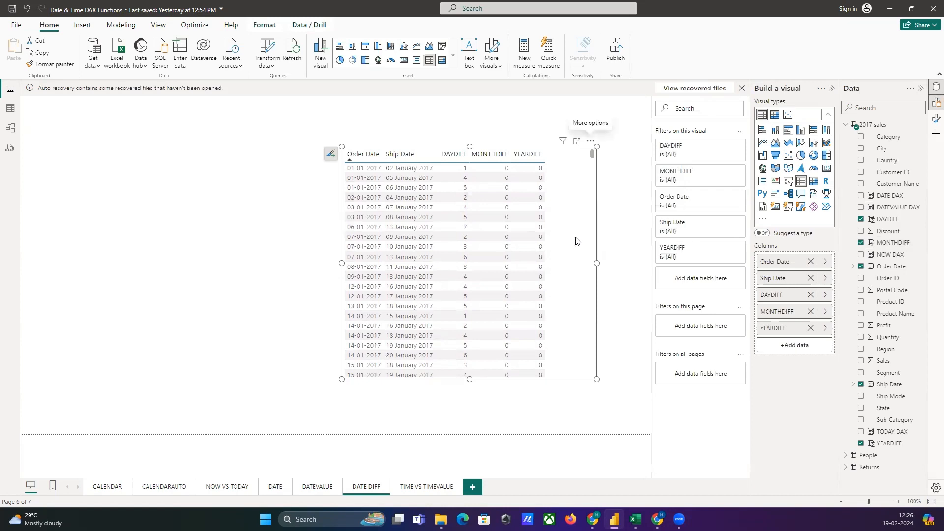
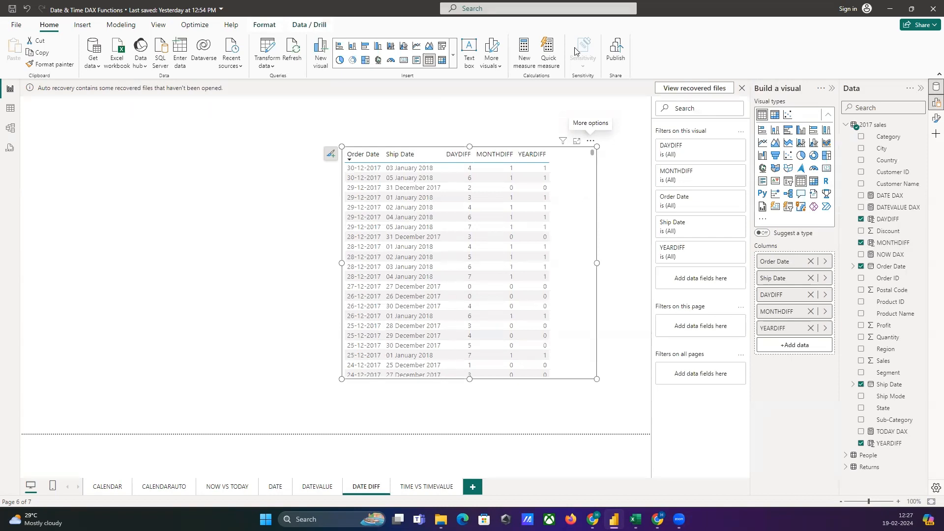
Open the TIME VS TIMEVALUE report page, and review the TIME function's syntax notes on Sheet1 of the Excel workbook.
left_click(412, 487)
left_click(636, 519)
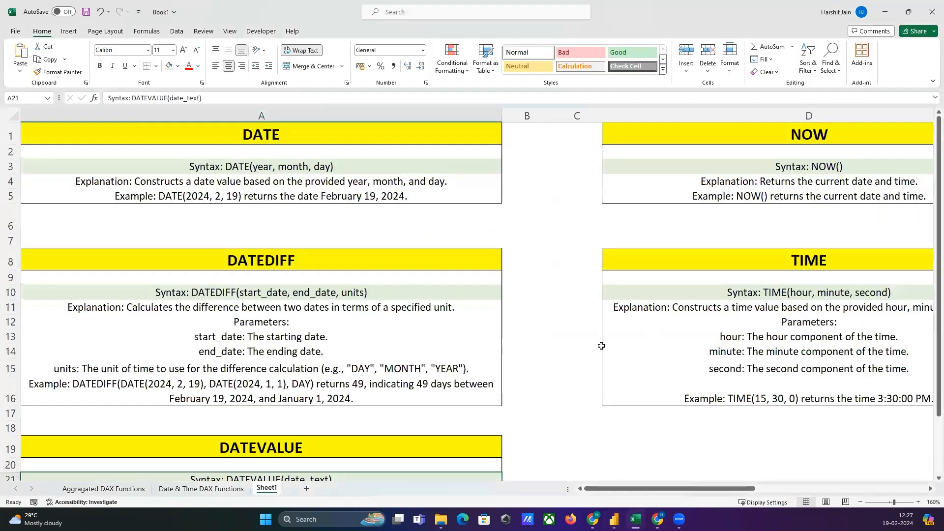
left_click_drag(601, 488, 645, 488)
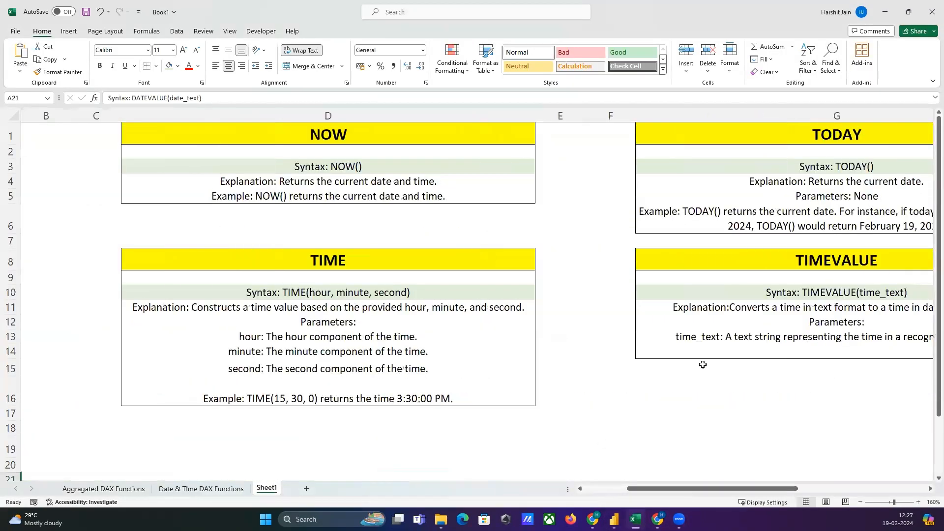
left_click(298, 293)
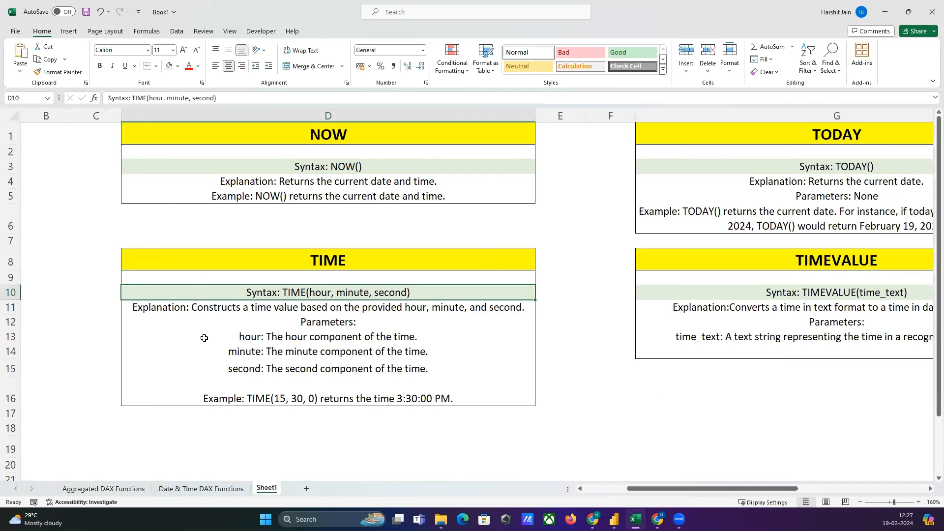
Switch back to Power BI and start a new measure in the 2017 sales table named TIME DAX.
left_click(615, 520)
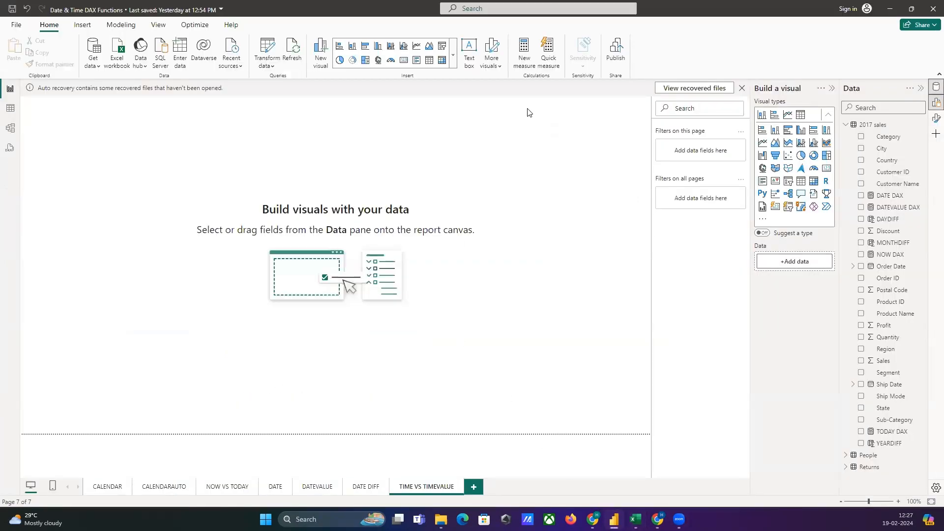
left_click(524, 50)
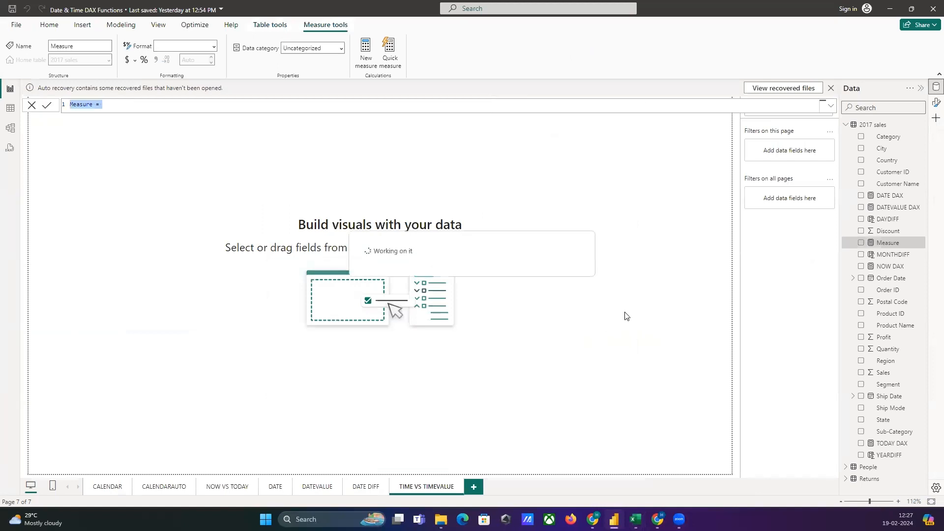
type("TIME MESAU")
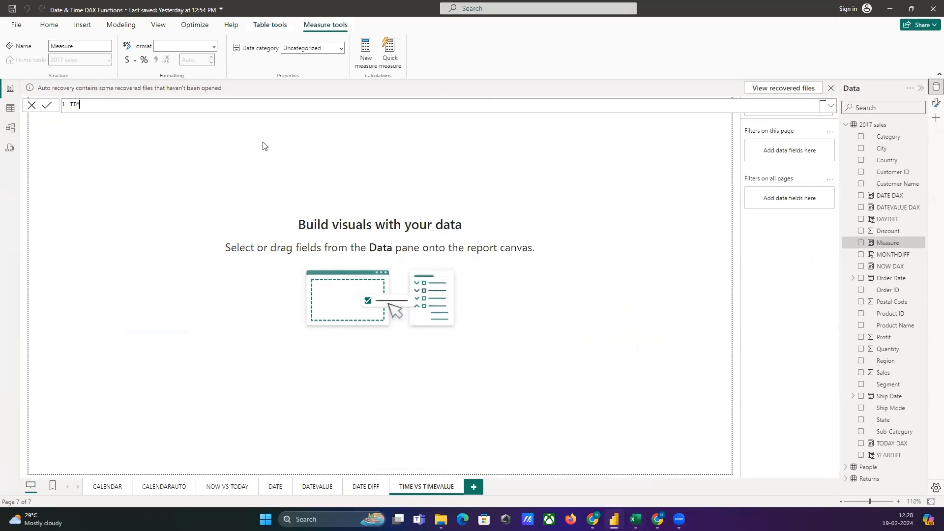
key("BackSpace")
key("BackSpace")
type("URE")
key("BackSpace")
key("BackSpace")
key("BackSpace")
type("SURE")
key("BackSpace")
key("BackSpace")
key("BackSpace")
key("BackSpace")
Define the TIME DAX measure as TIME(22,35,31) and commit it.
key("BackSpace")
key("BackSpace")
key("BackSpace")
type("DAX = TIME")
key("BackSpace")
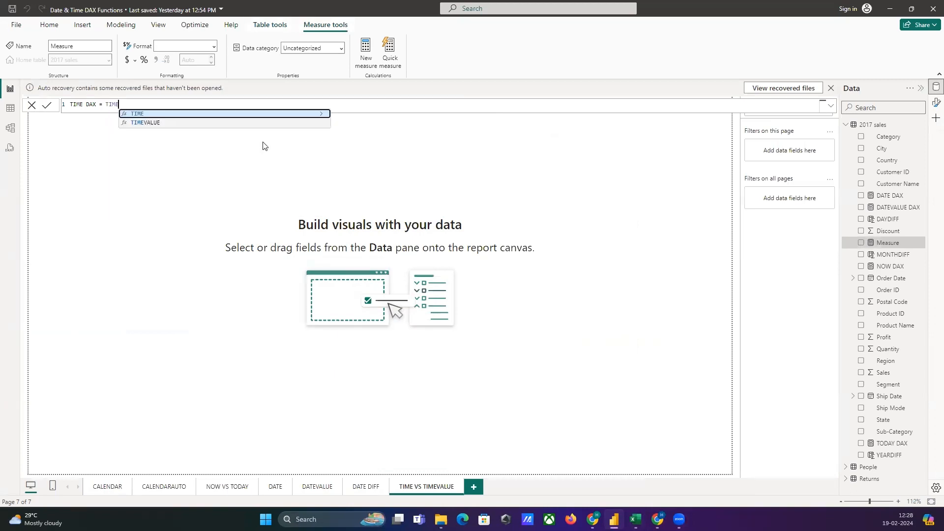
left_click(260, 113)
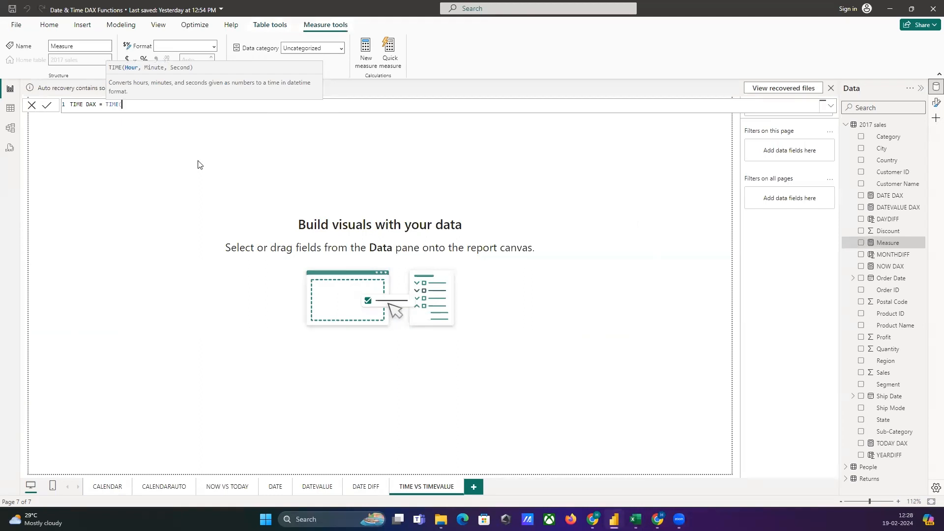
type("22,35,31)")
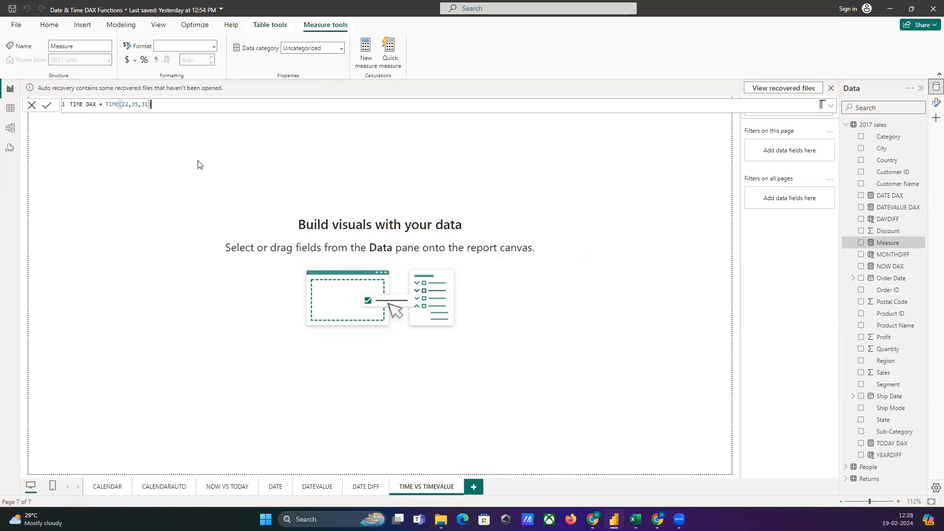
key("Return")
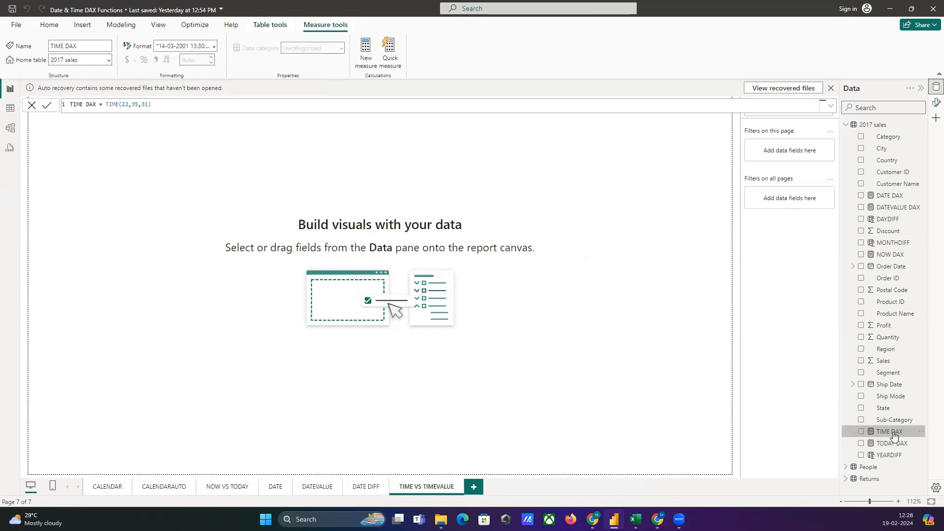
Enable Build a visual among the available panes and show it alongside the data fields.
left_click(936, 119)
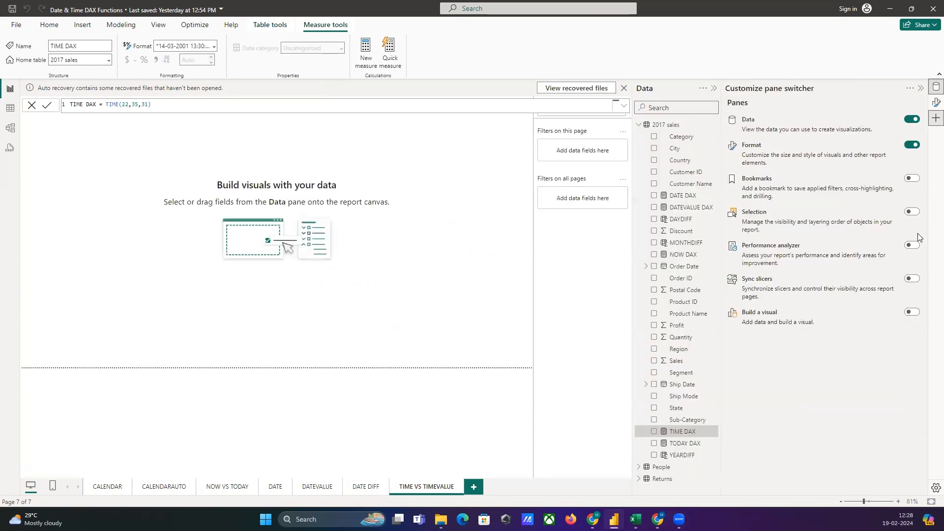
left_click(912, 313)
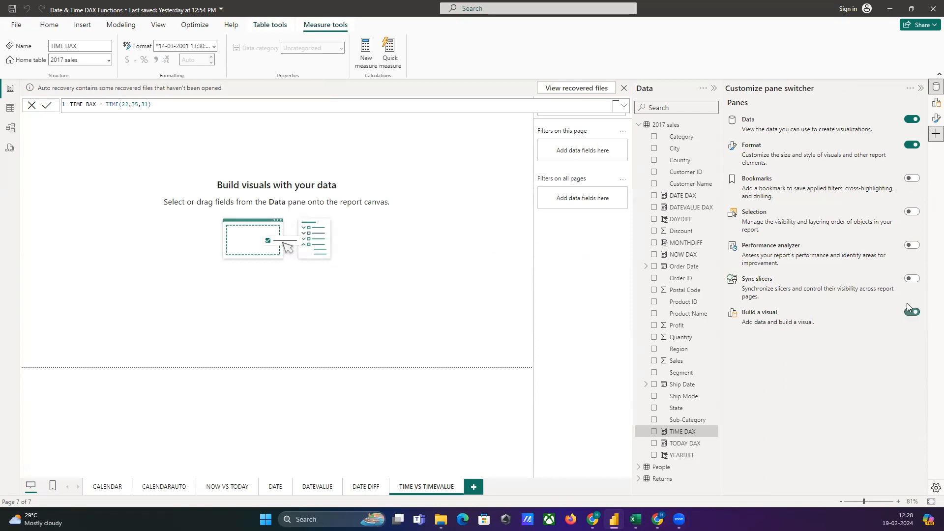
left_click(922, 88)
left_click(531, 214)
left_click(936, 102)
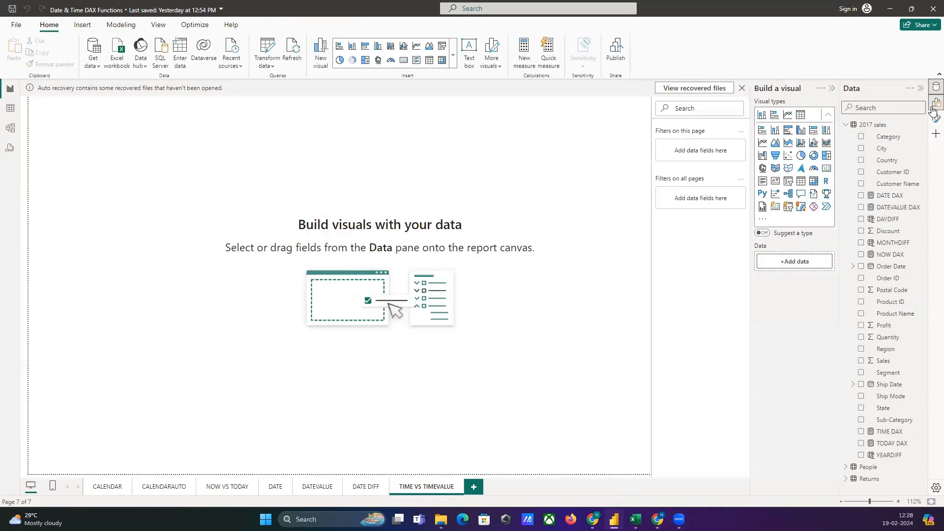
Add a card visual showing the TIME DAX measure and widen it enough to fit the full date and time.
left_click(827, 169)
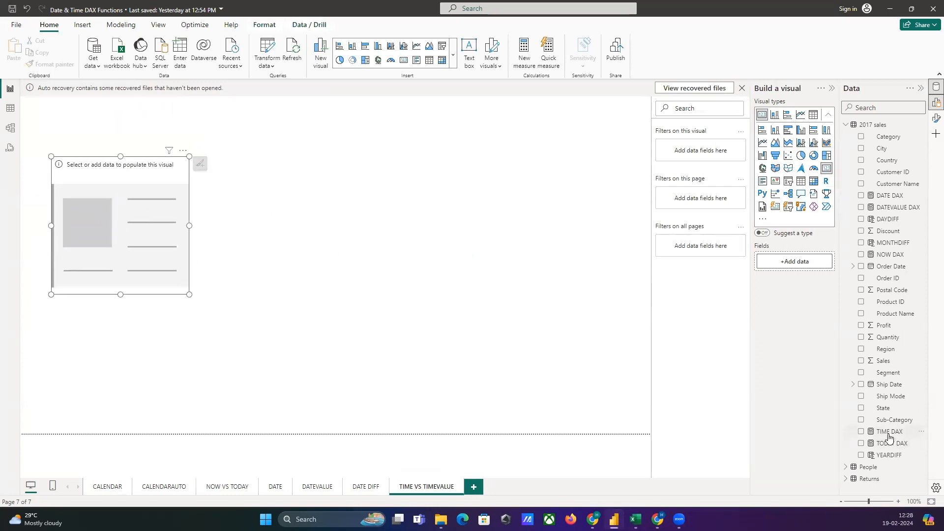
left_click_drag(889, 432, 124, 211)
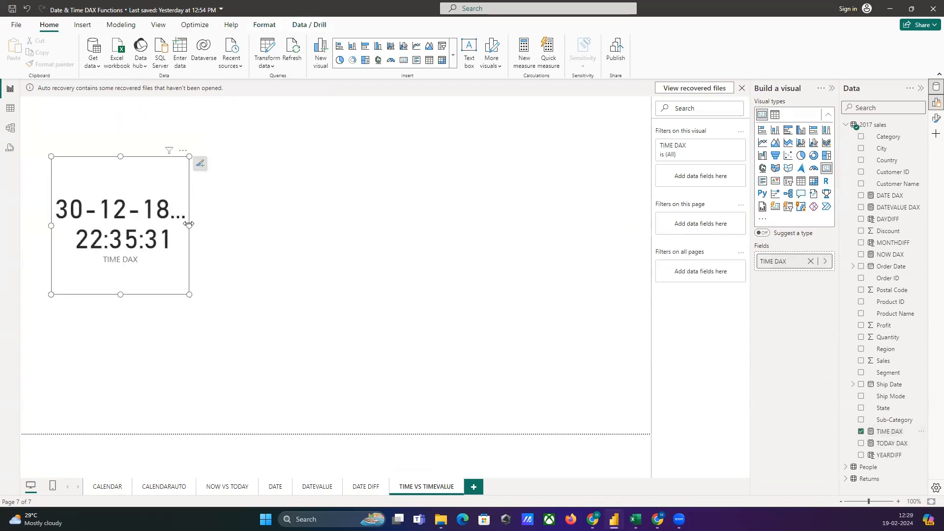
left_click_drag(196, 226, 371, 224)
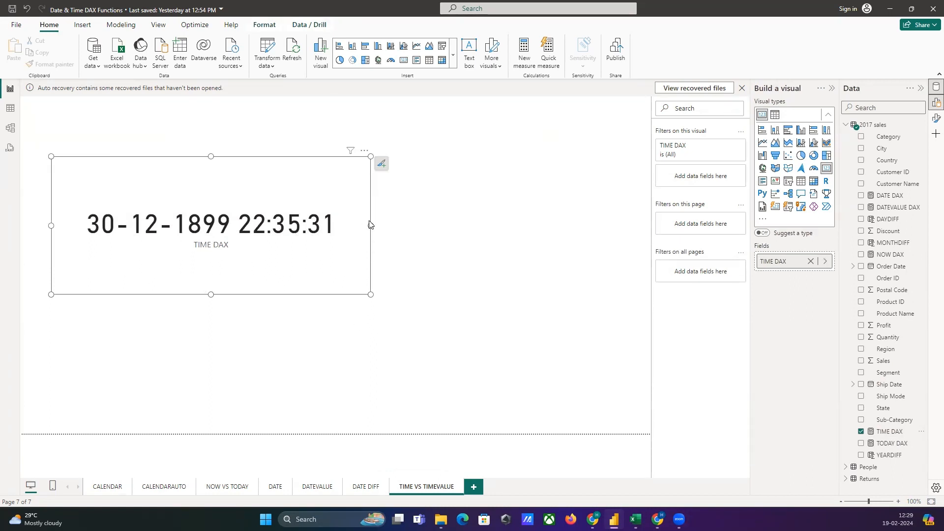
left_click_drag(370, 224, 261, 253)
left_click(386, 238)
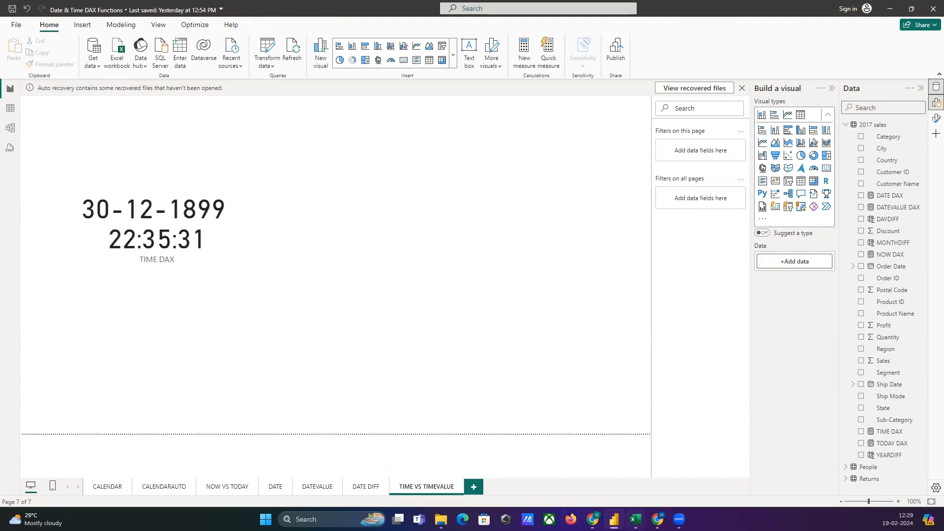
Review the TIMEVALUE function's syntax notes in the Excel workbook, and return to the Power BI report.
left_click(636, 519)
left_click_drag(647, 490, 728, 492)
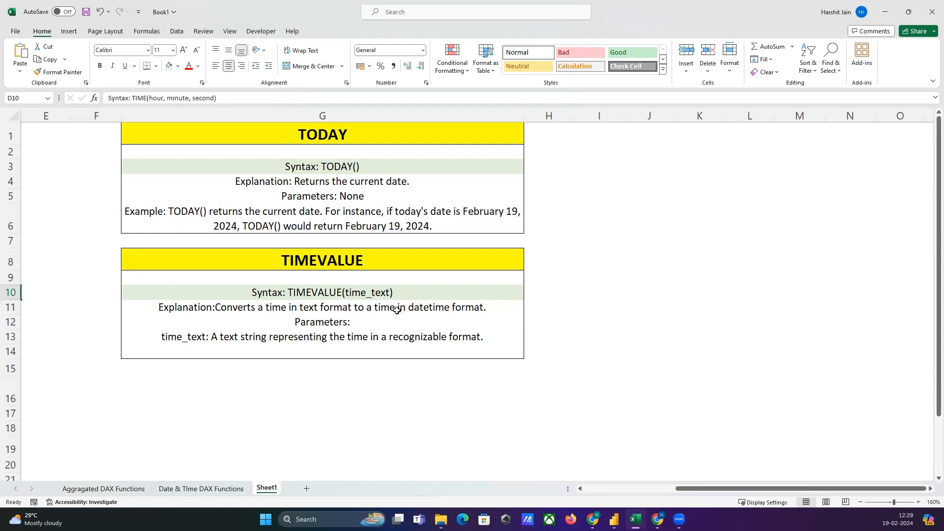
key("alt+Tab")
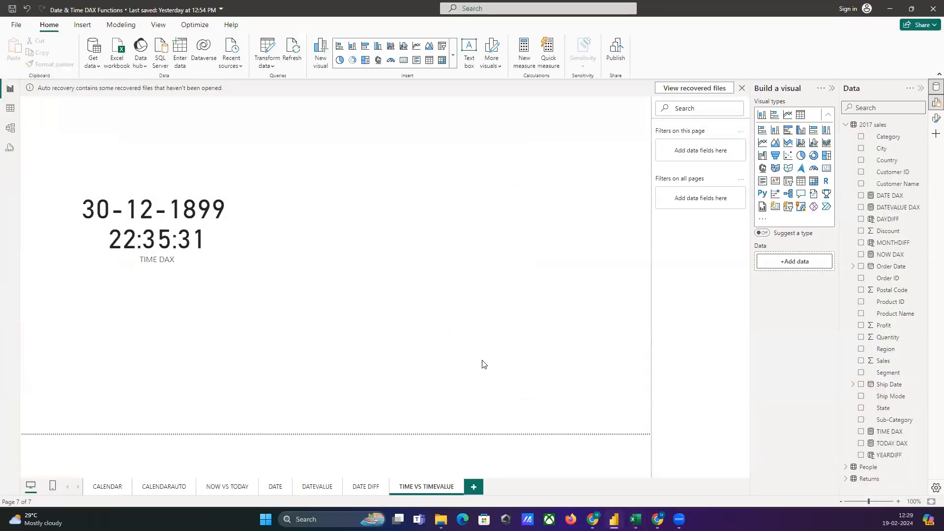
Create a measure named TIMEVALUE DAX with the formula TIMEVALUE("23:35:31") and commit it.
left_click(515, 45)
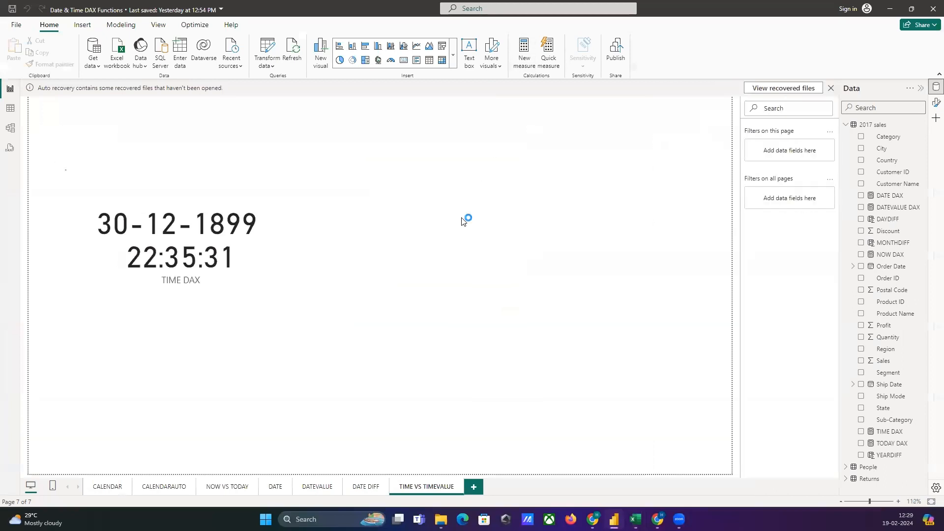
type("TIM")
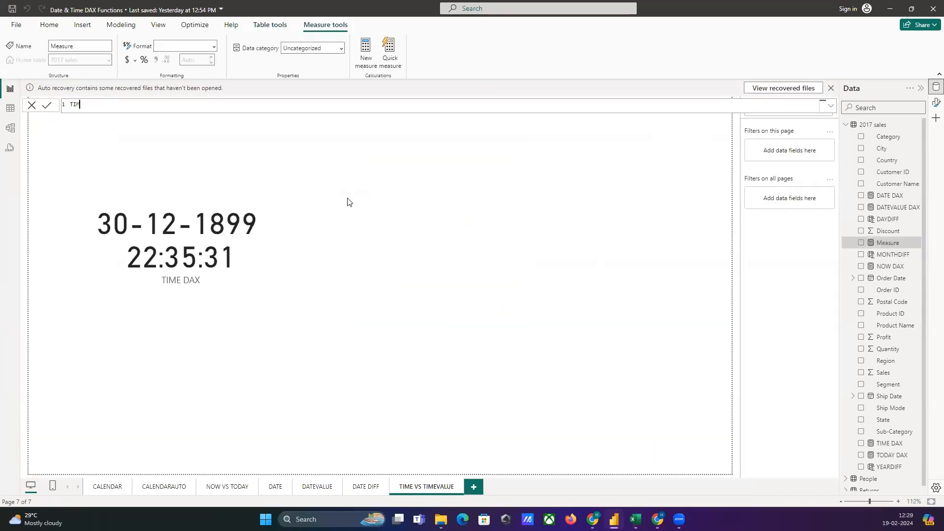
type("EVALUE DAX = TIMEV")
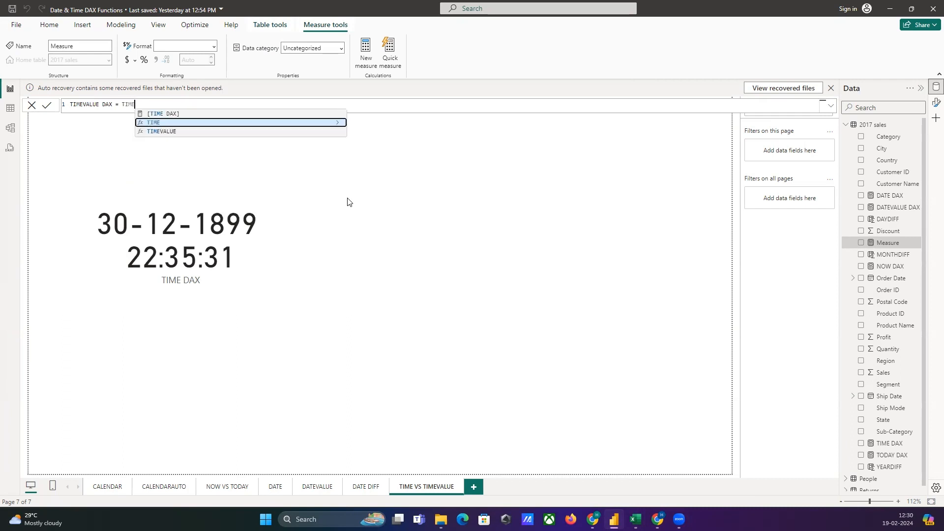
left_click(270, 116)
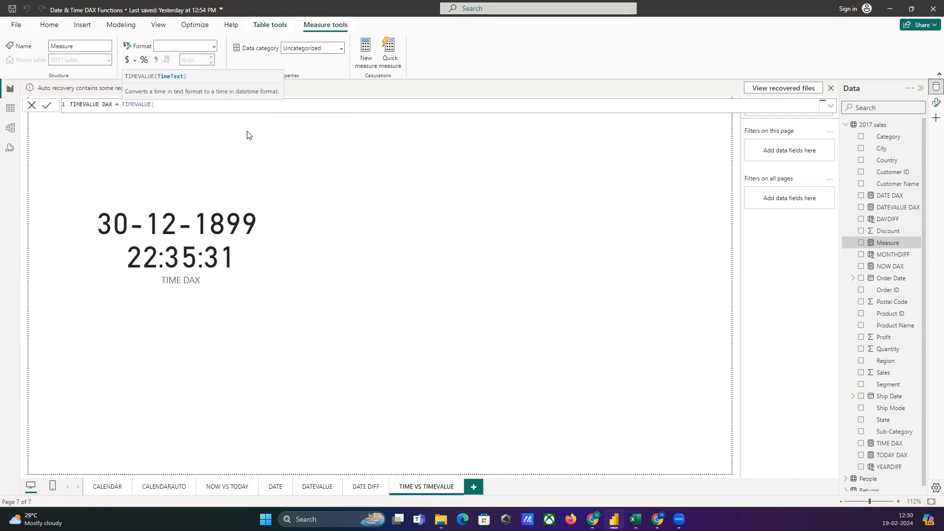
type("\"23:35:31\")")
key("Return")
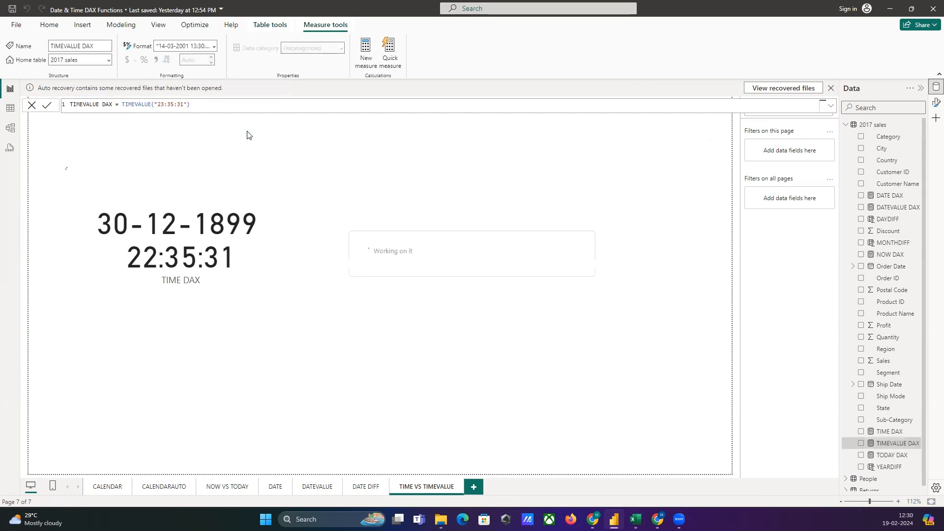
Leave the formula editor, turn the Build a visual pane on again and display it next to the fields.
left_click(390, 229)
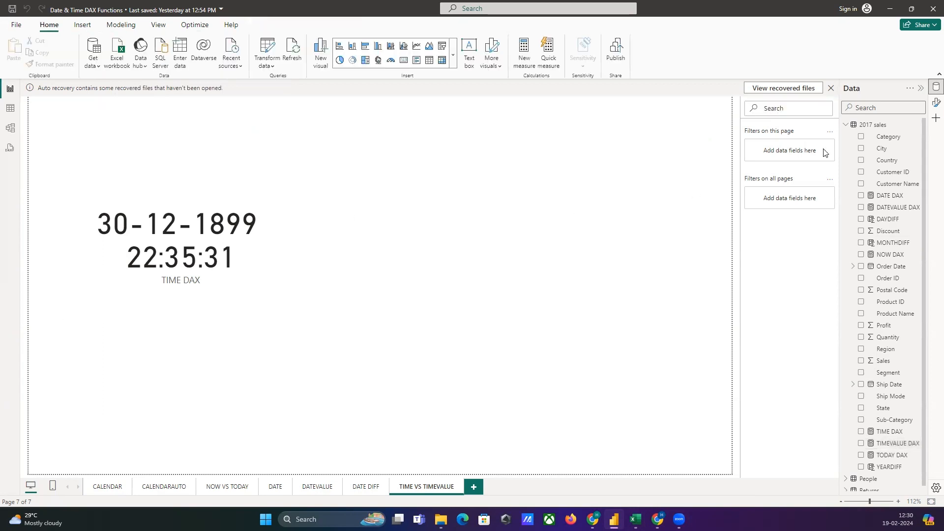
left_click(936, 118)
left_click(911, 312)
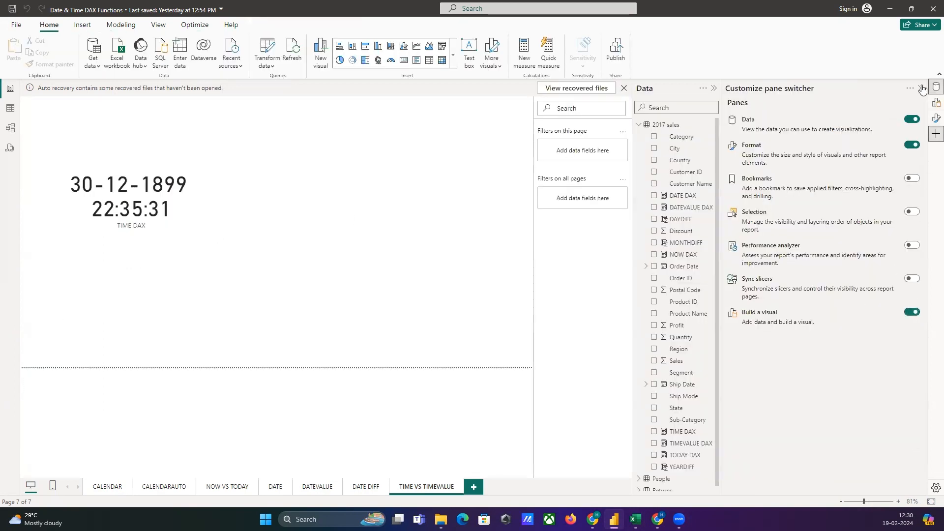
left_click(935, 104)
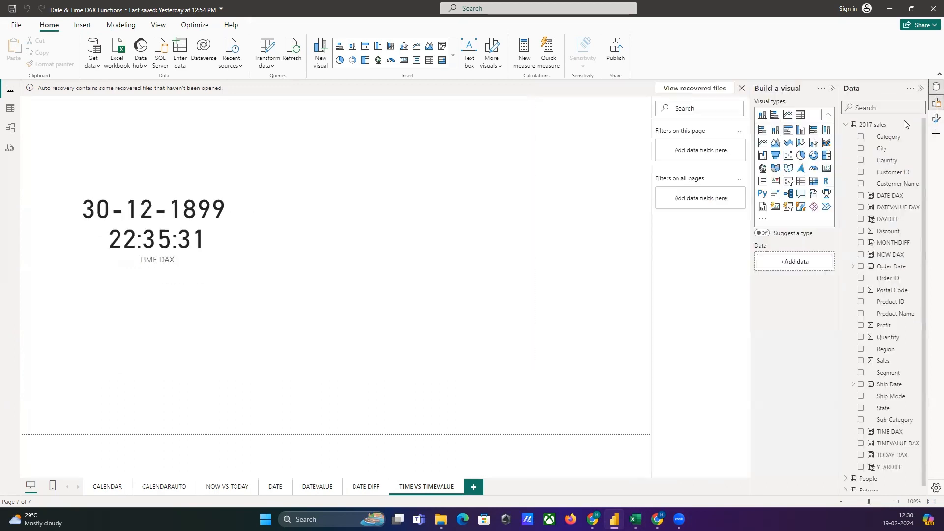
Add a second card beside the TIME DAX card, fill it with TIMEVALUE DAX and widen it to fit the value on one line.
left_click(826, 170)
left_click_drag(164, 185, 418, 277)
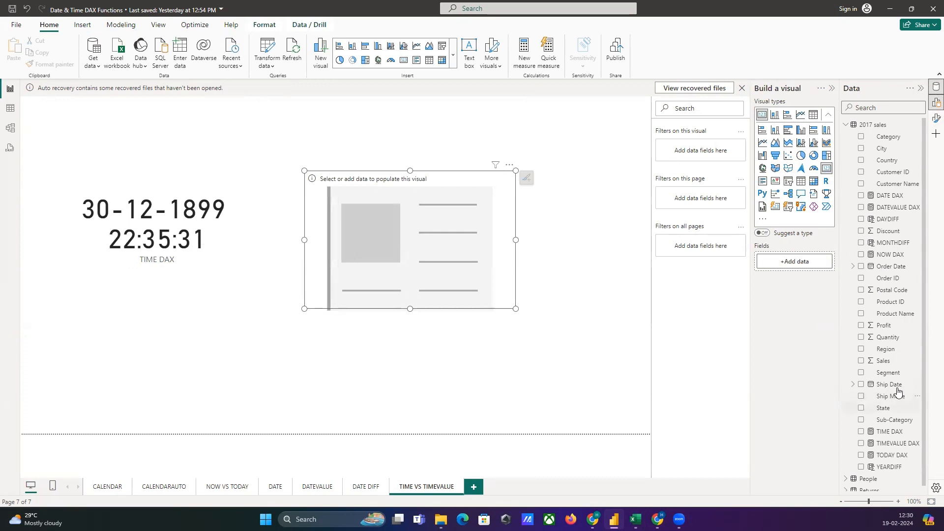
scroll(890, 416, "down", 1)
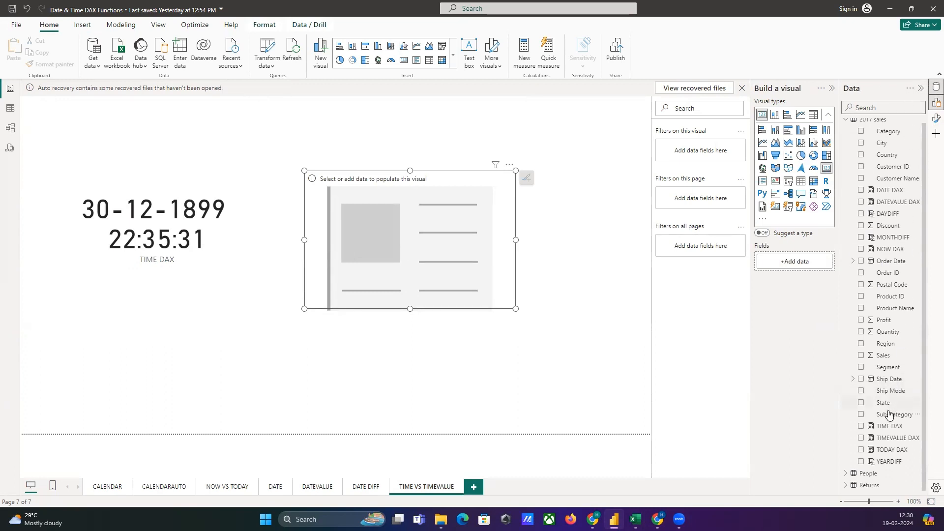
left_click_drag(890, 438, 431, 219)
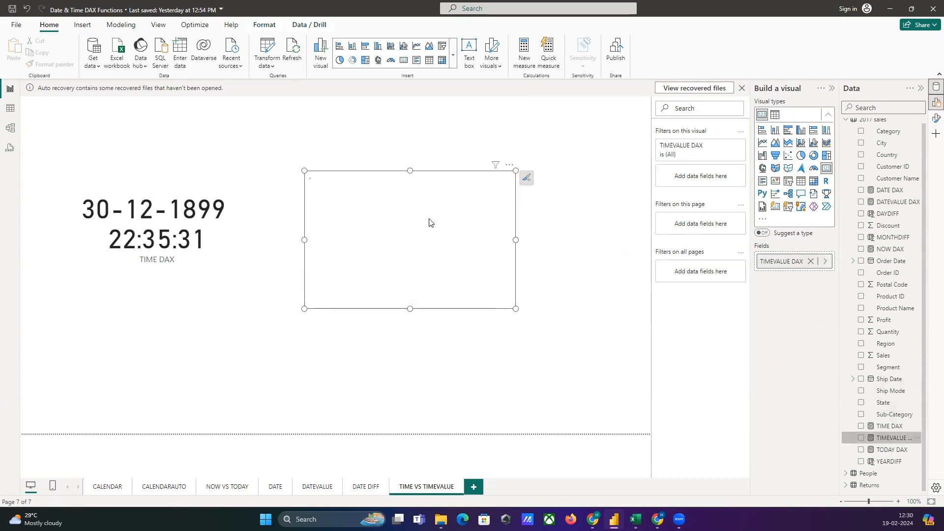
left_click_drag(516, 240, 632, 248)
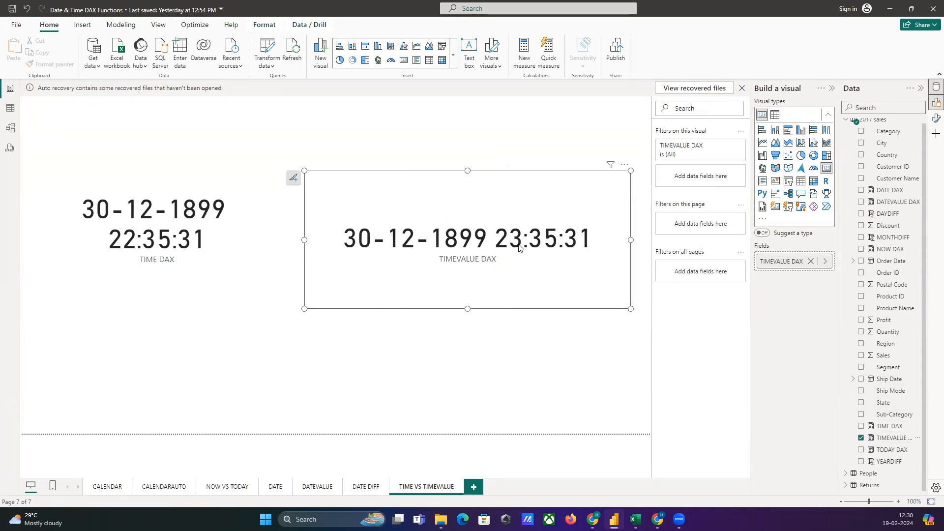